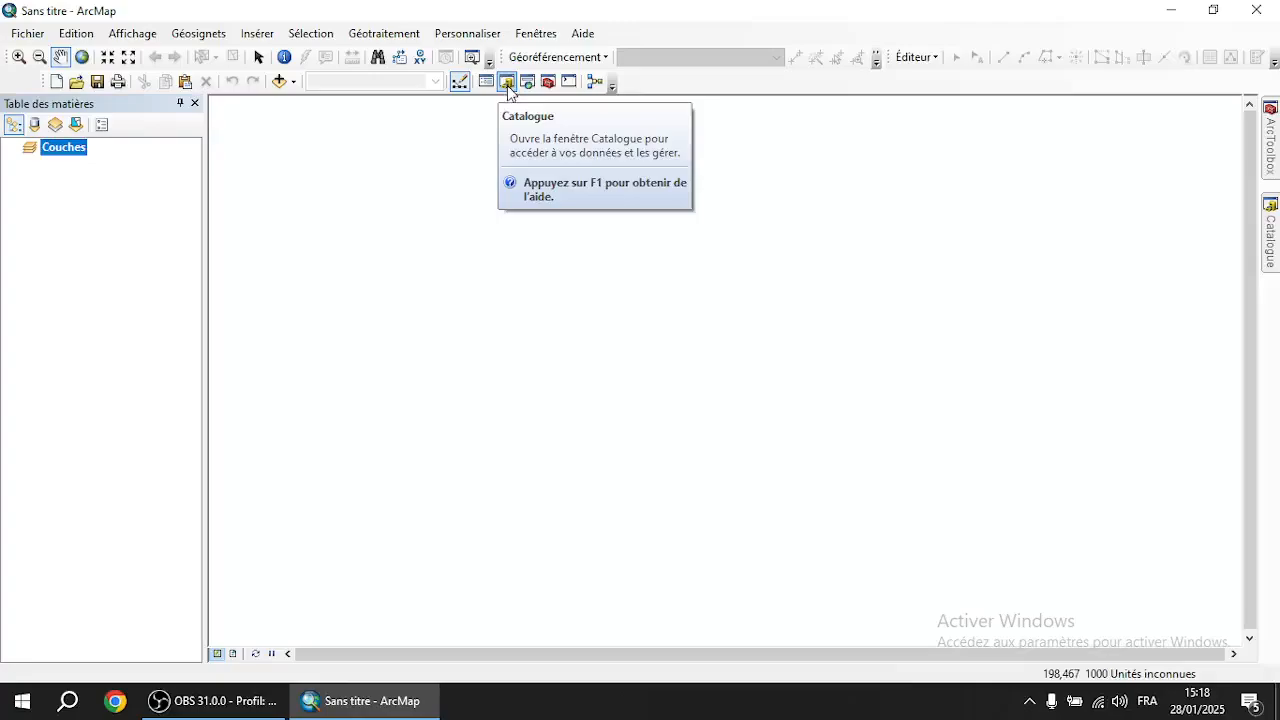
Open the Catalogue window and expand Connexions aux dossiers to show the existing folder connections
left_click(507, 84)
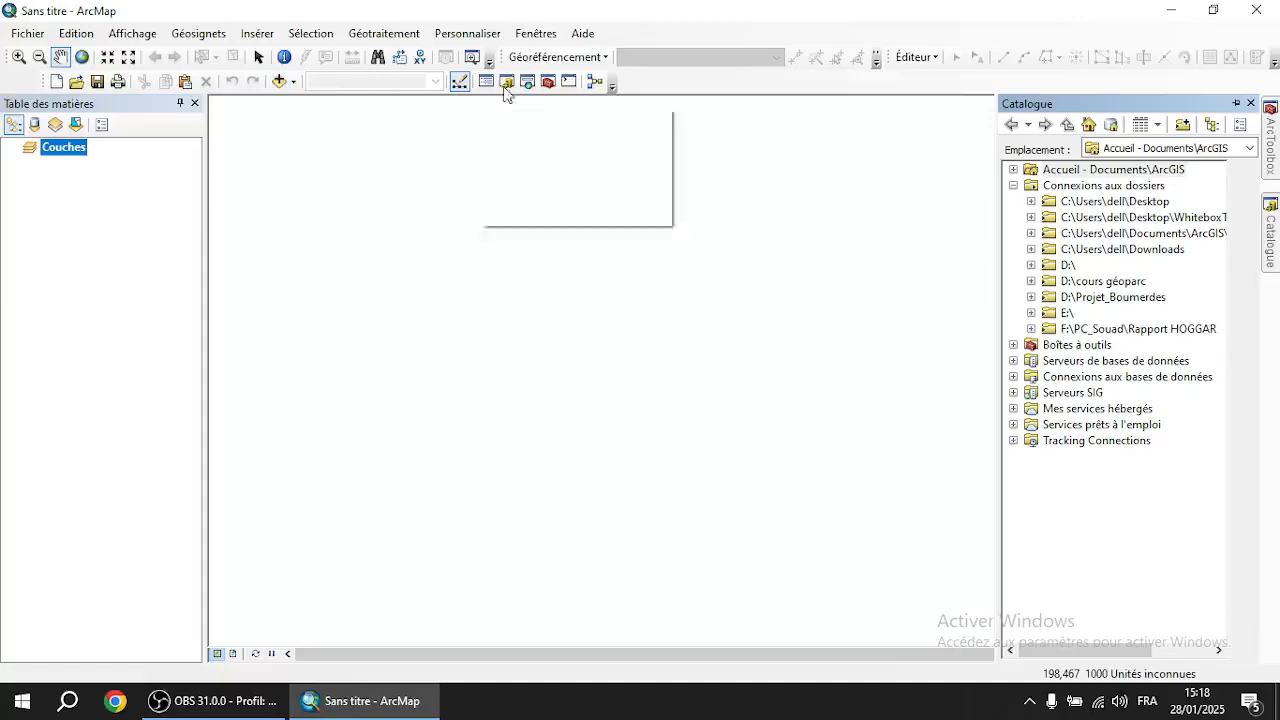
left_click(279, 83)
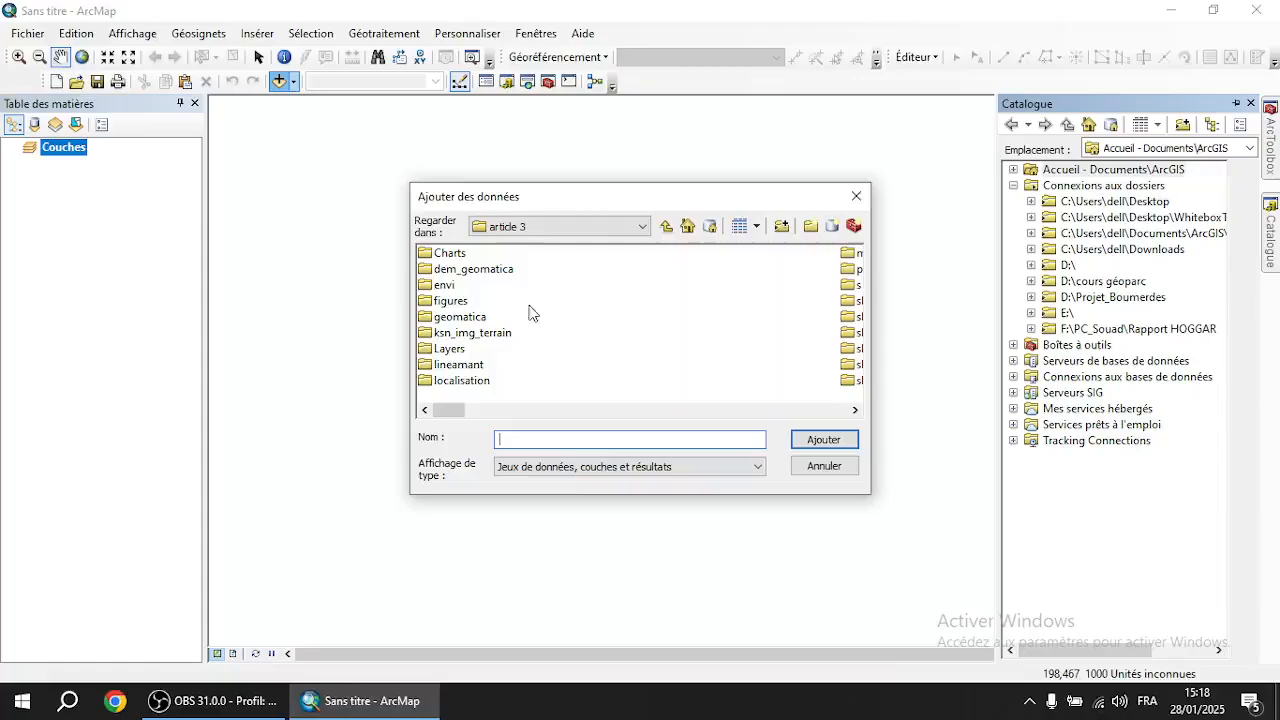
left_click(852, 196)
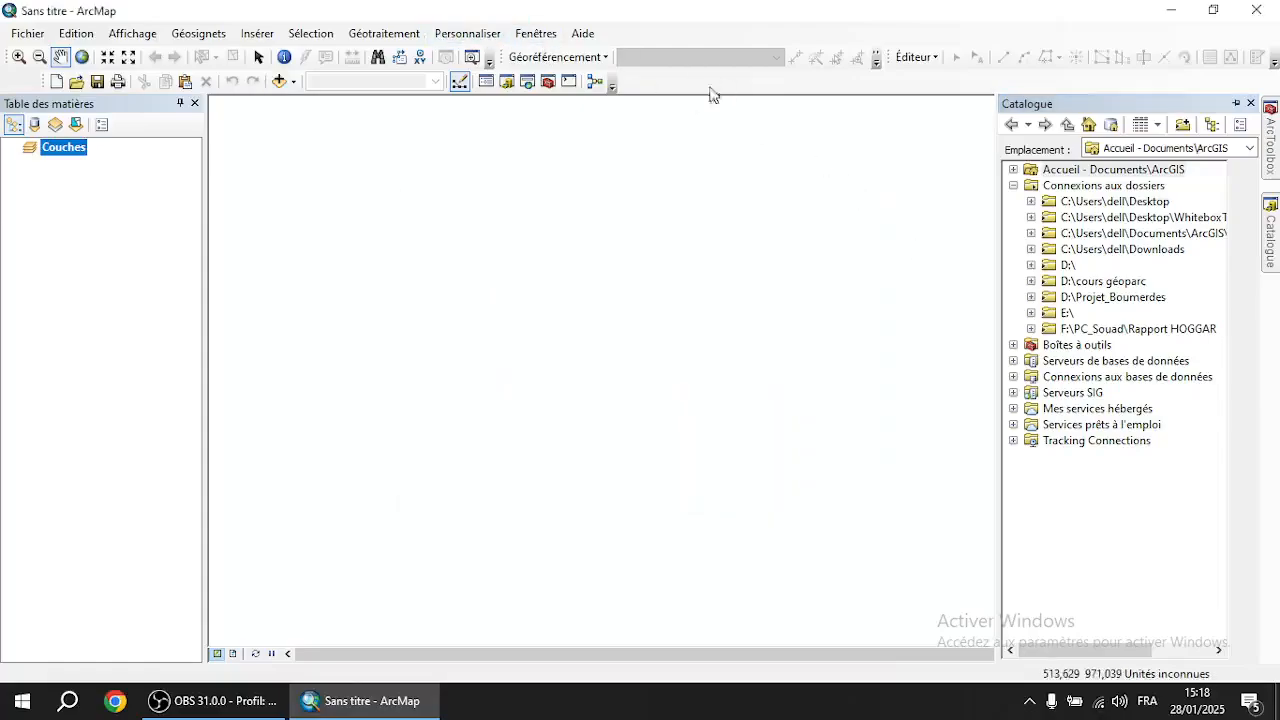
left_click(507, 83)
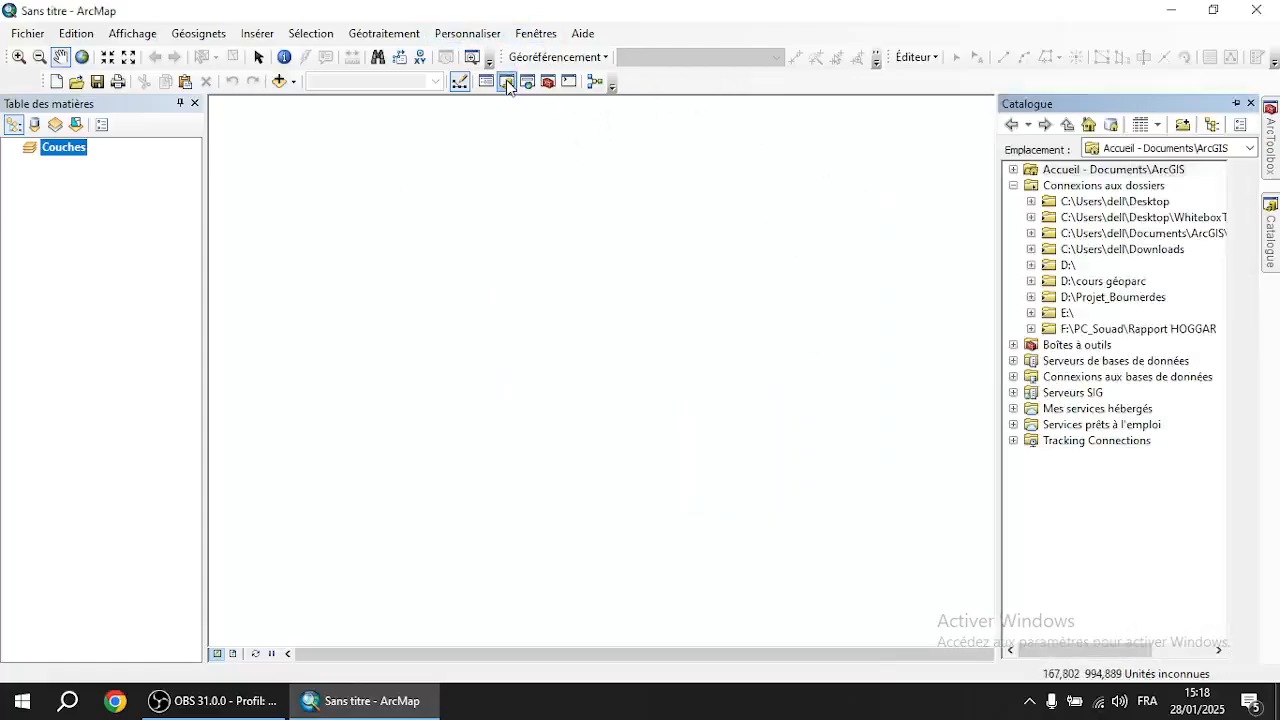
left_click(1014, 185)
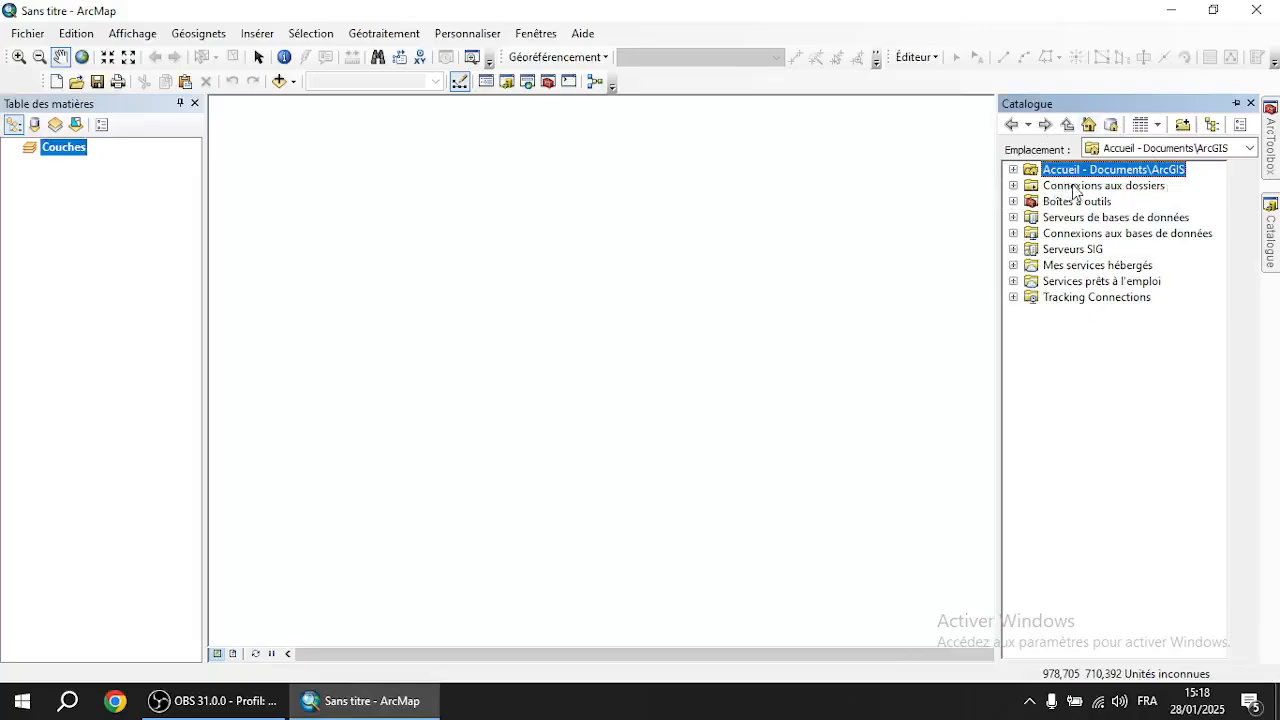
left_click(1013, 186)
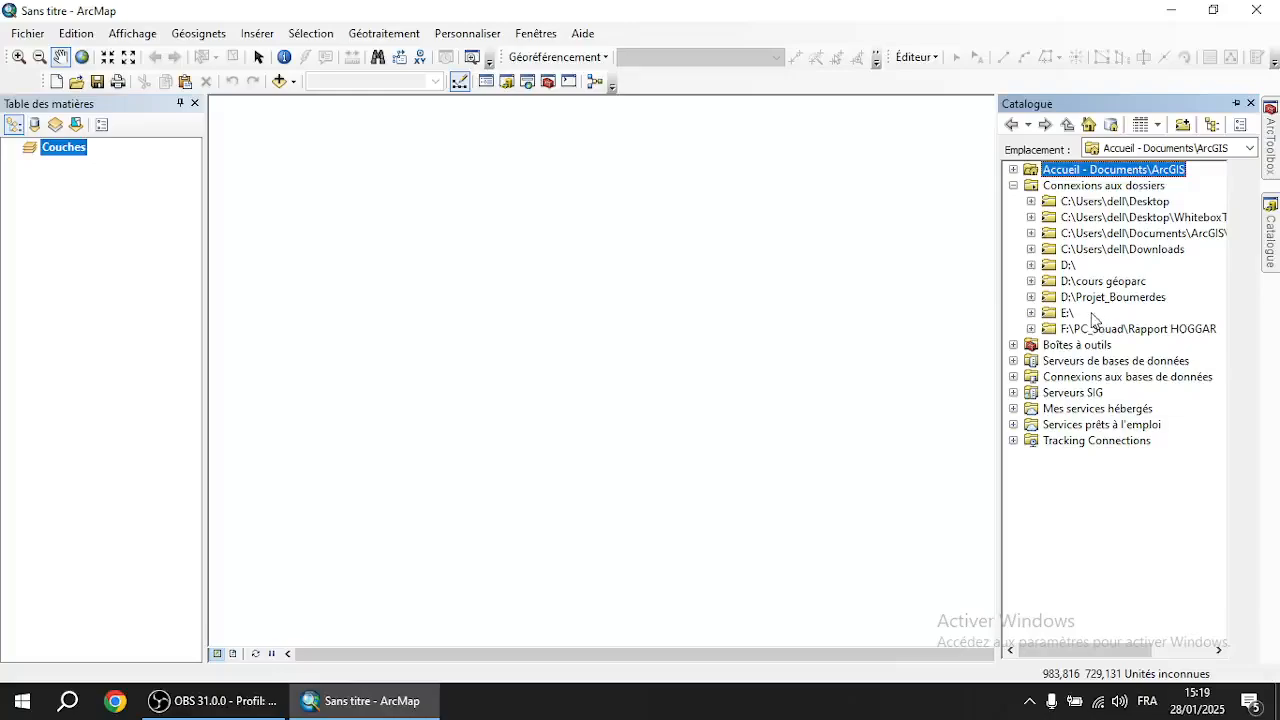
left_click(277, 82)
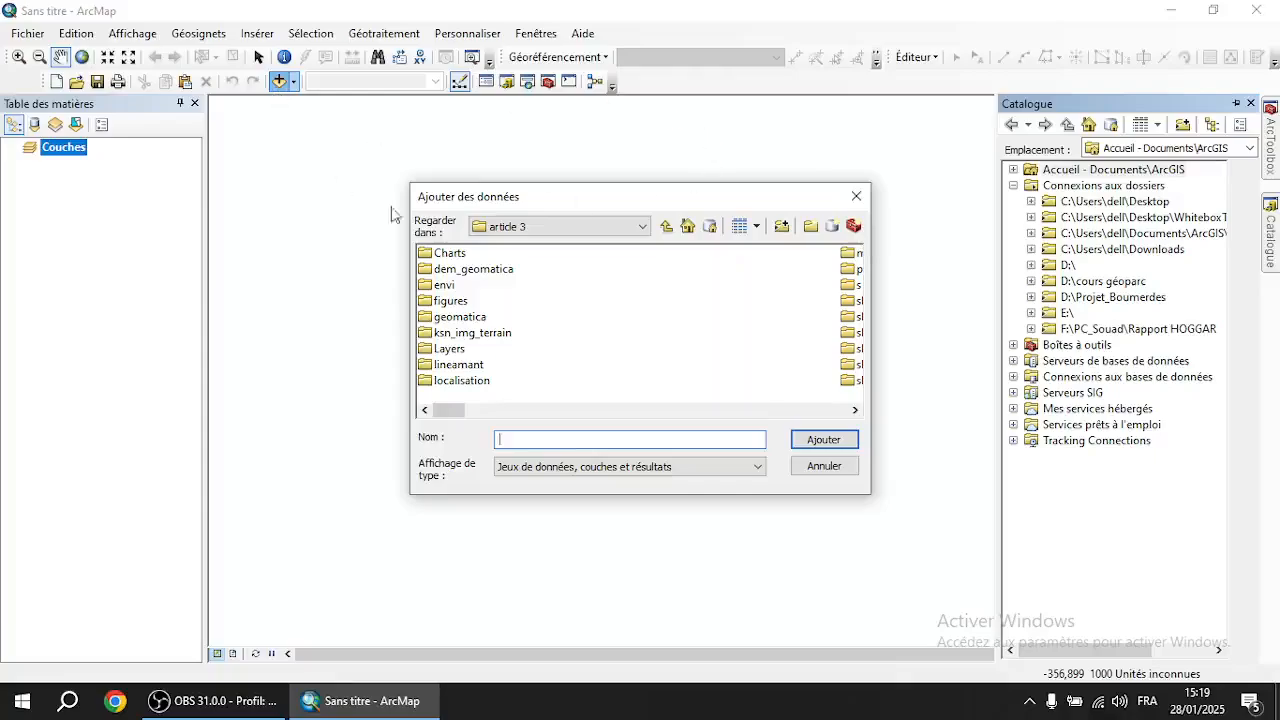
left_click(856, 196)
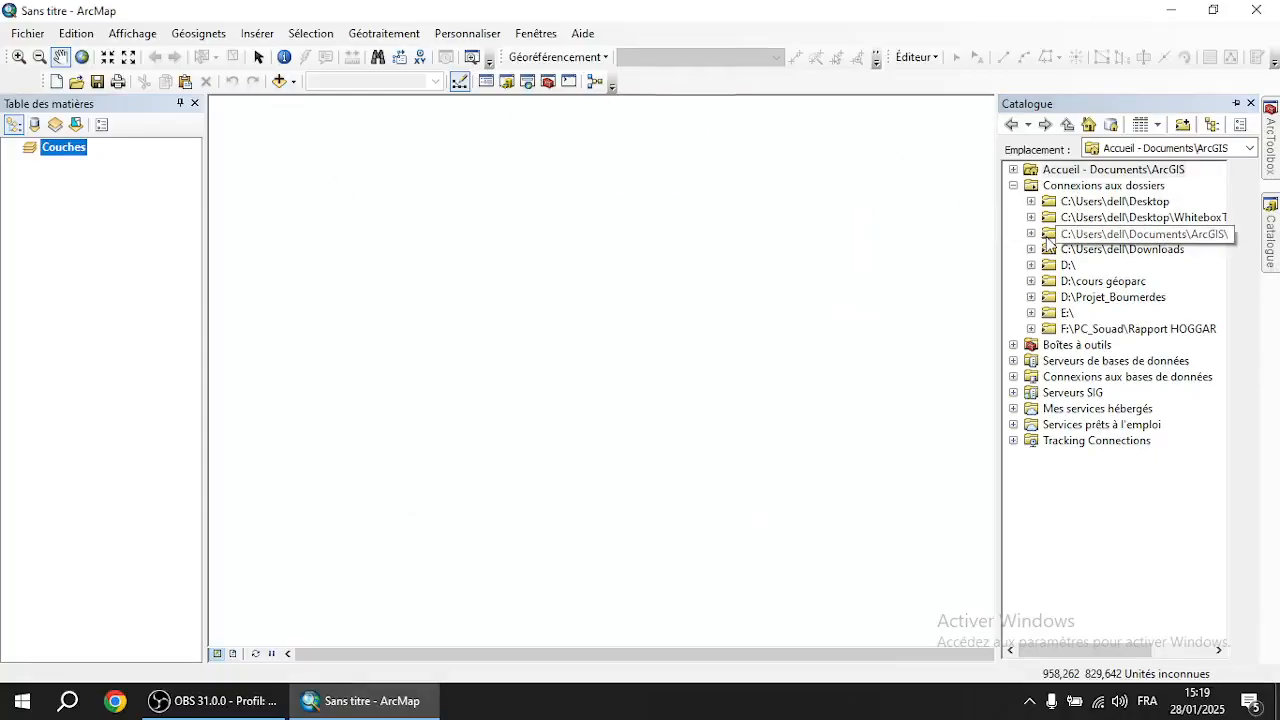
Switch to File Explorer and open the Formation folder on drive D:
key("super+d")
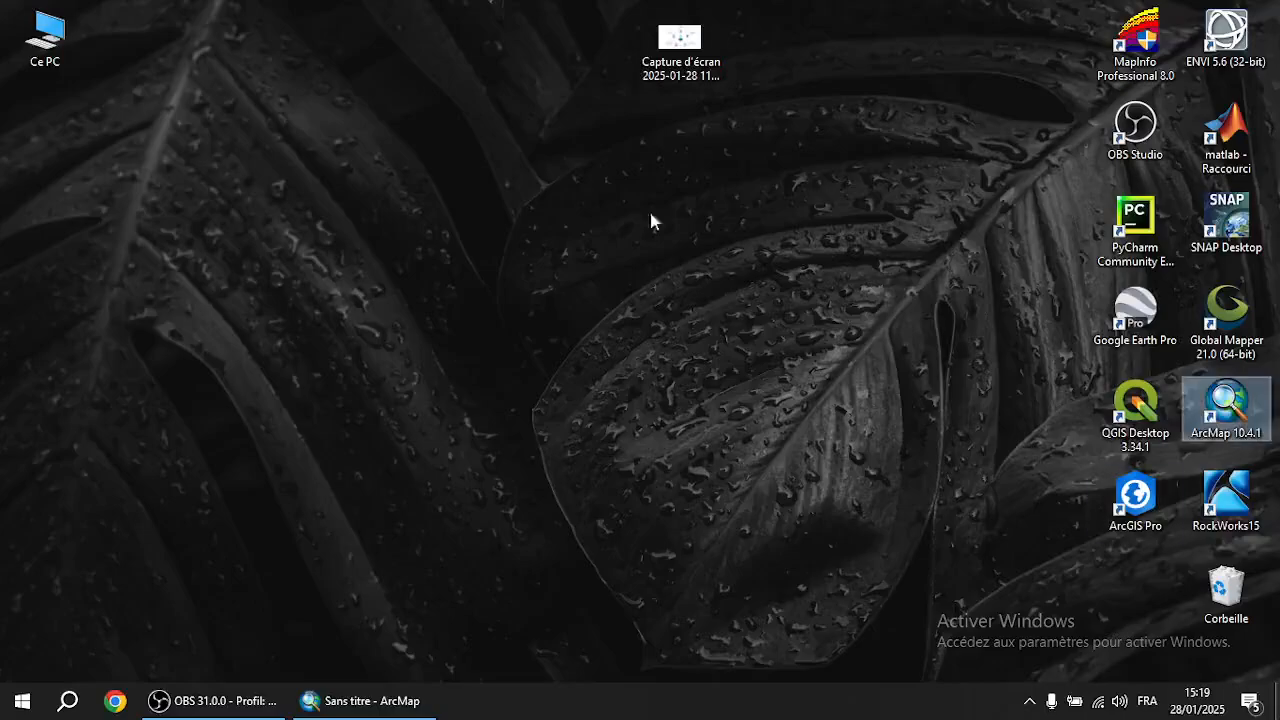
left_click(46, 32)
double_click(46, 32)
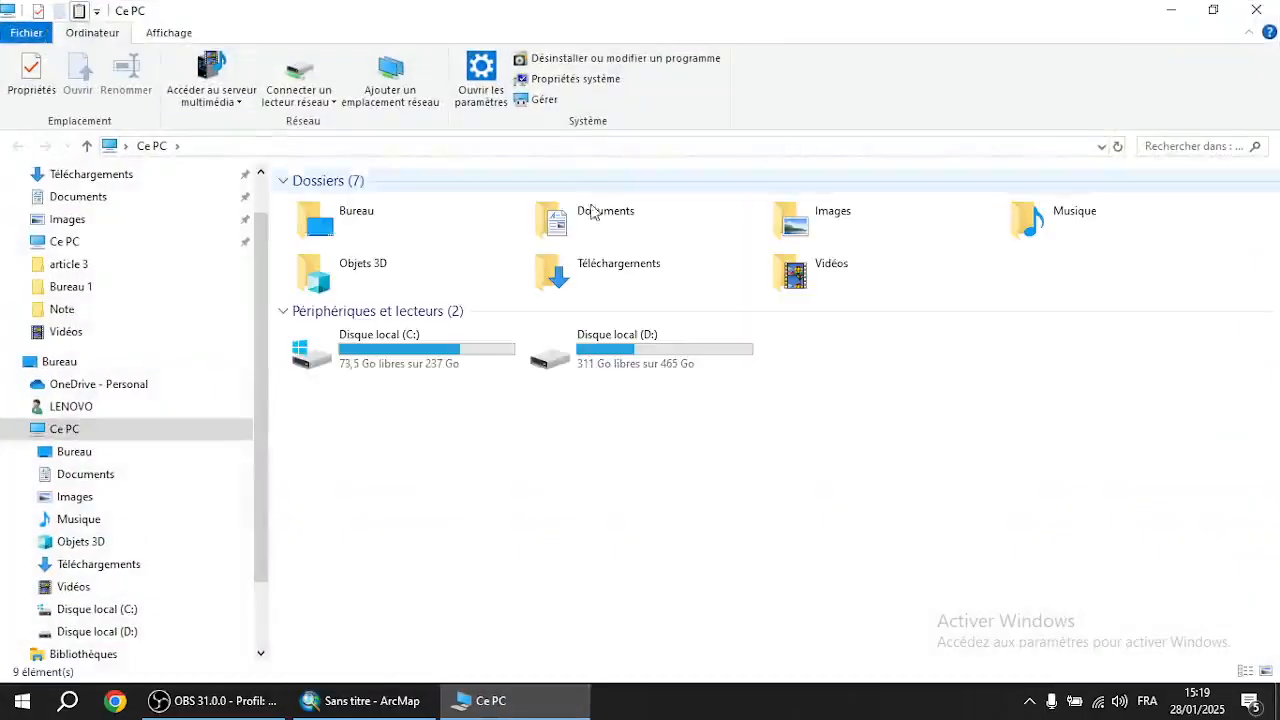
left_click(590, 380)
double_click(590, 380)
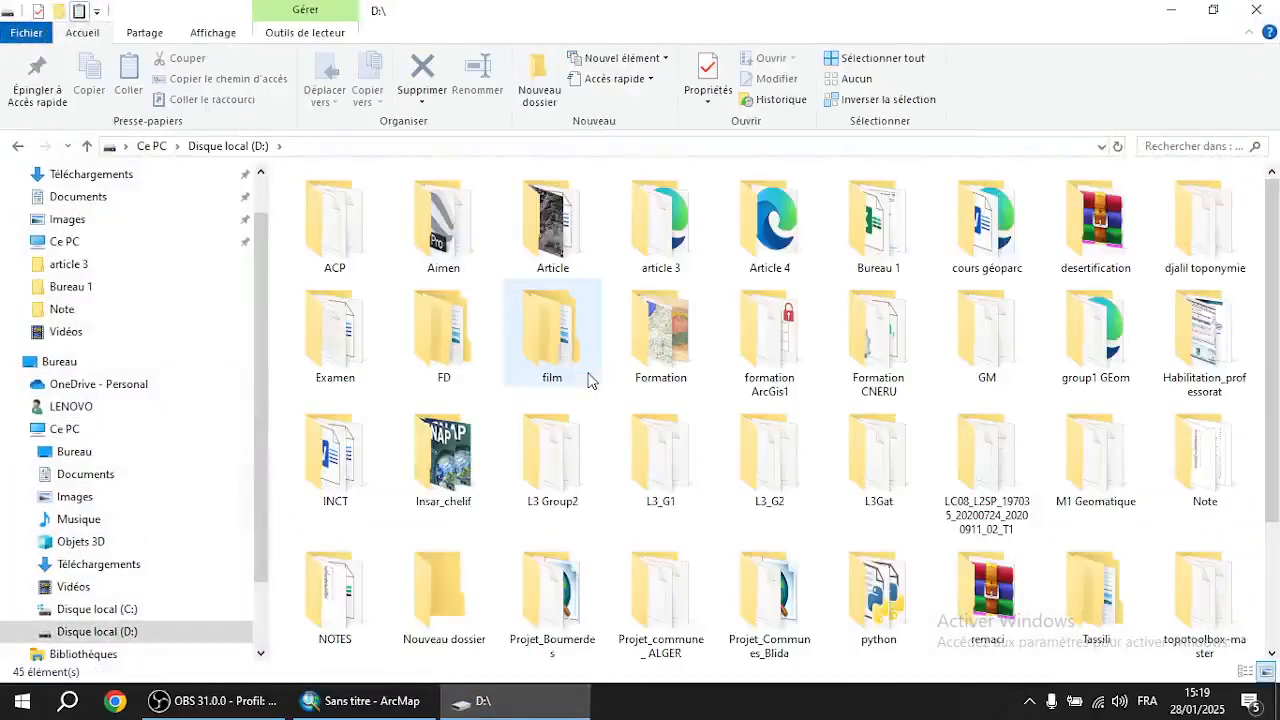
double_click(643, 330)
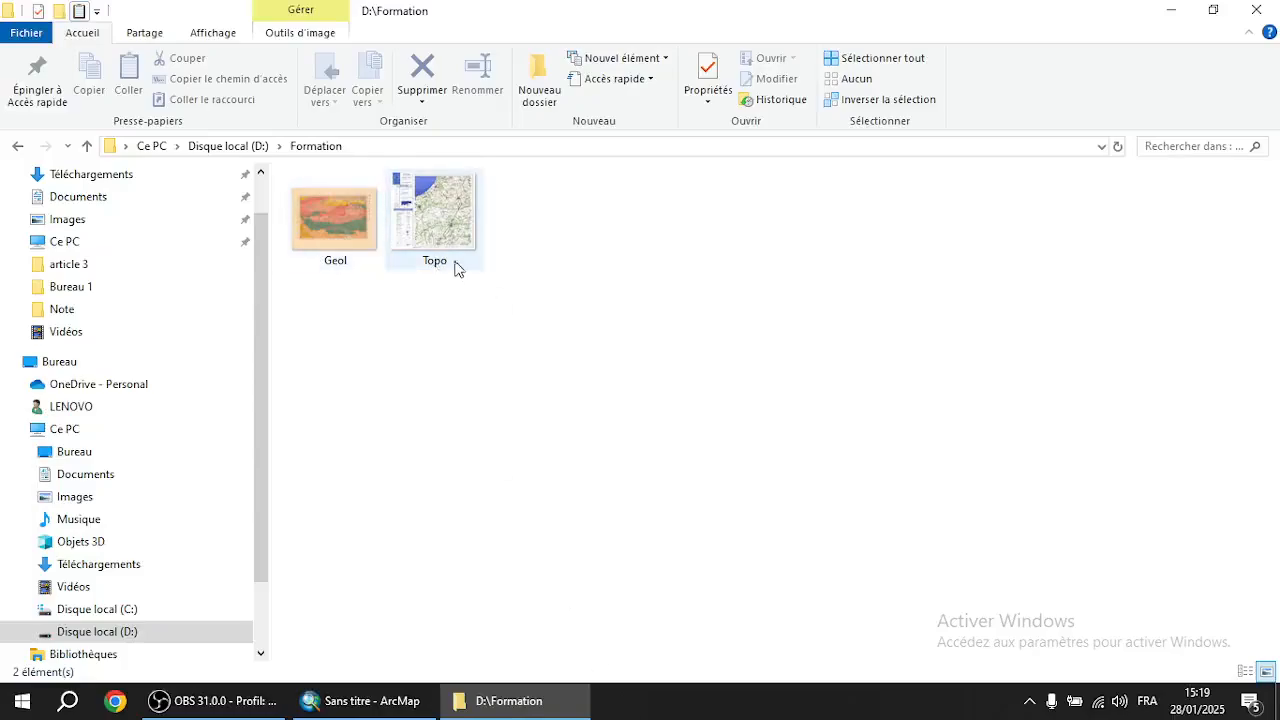
Add the Topo image from the Formation folder to the ArcMap map and remove that layer again
mouse_move(421, 232)
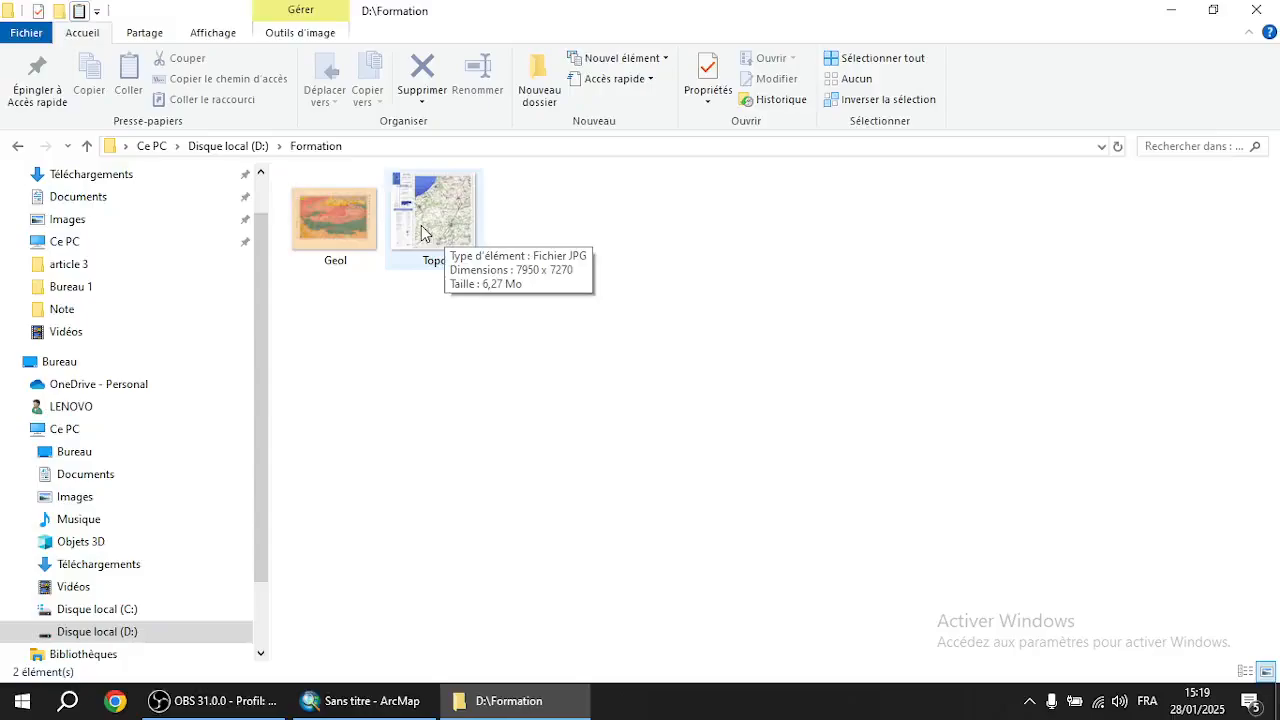
left_click_drag(421, 232, 619, 289)
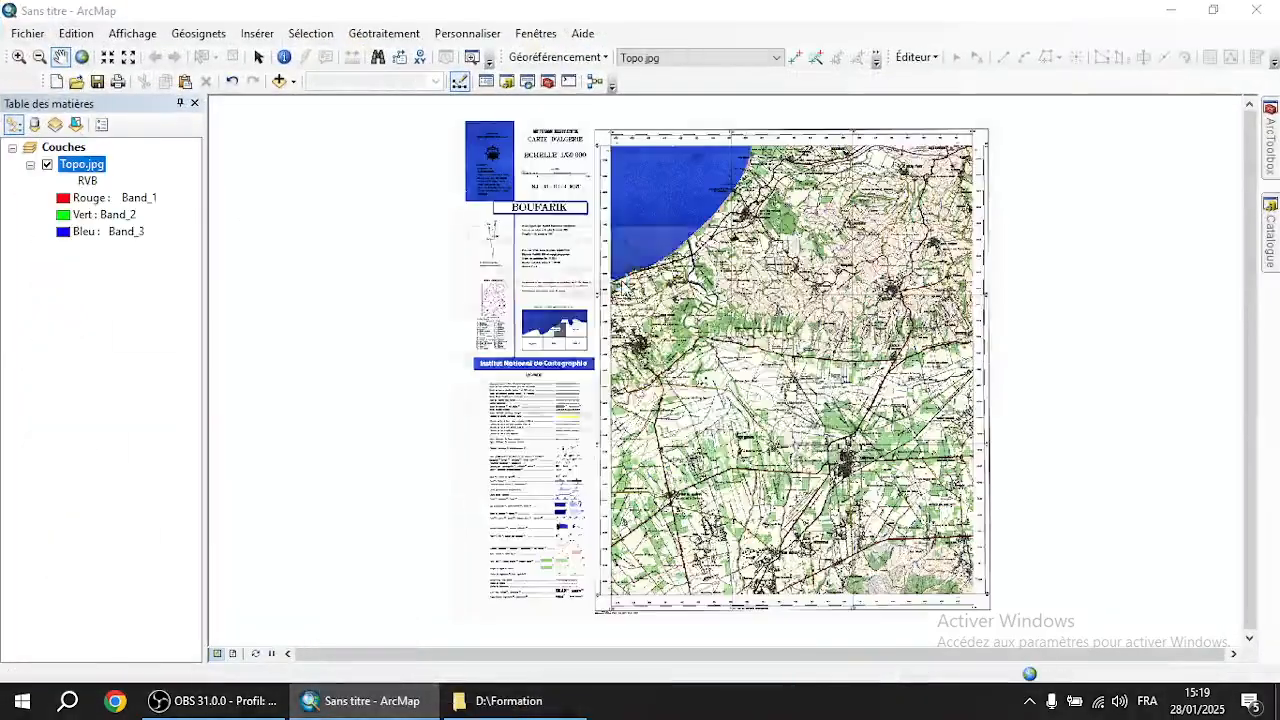
left_click(802, 236)
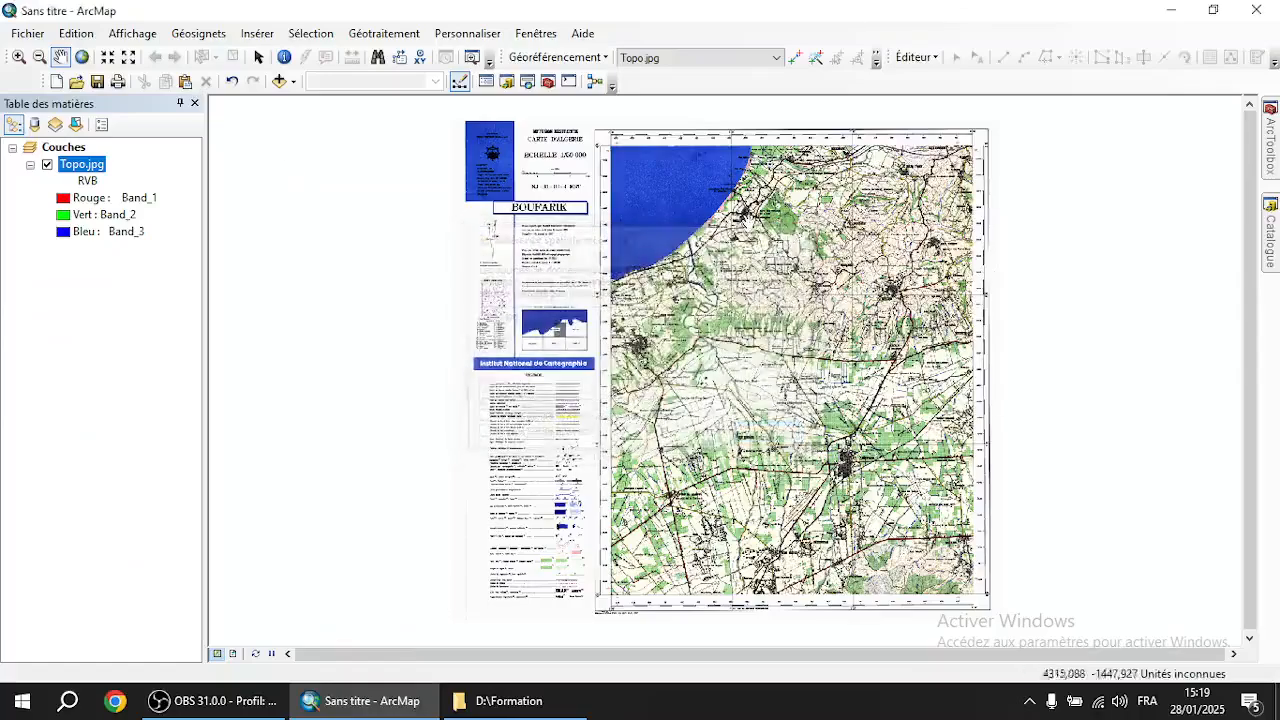
right_click(67, 159)
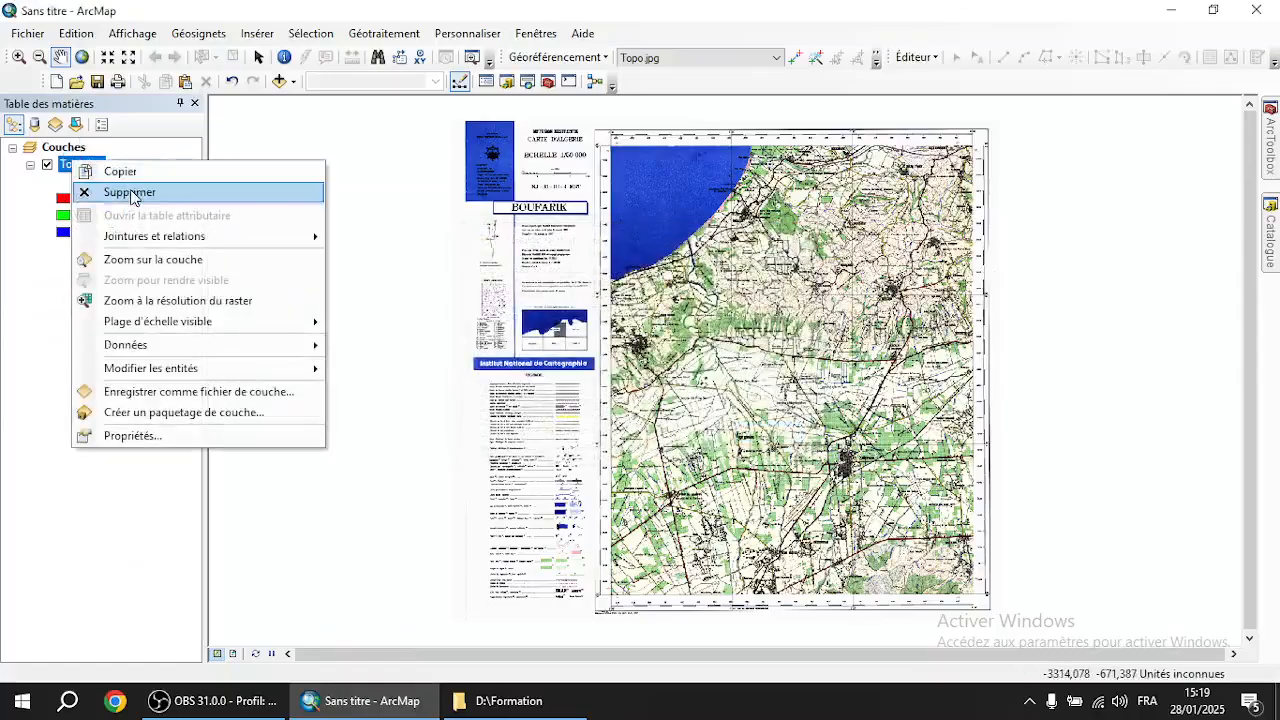
left_click(131, 192)
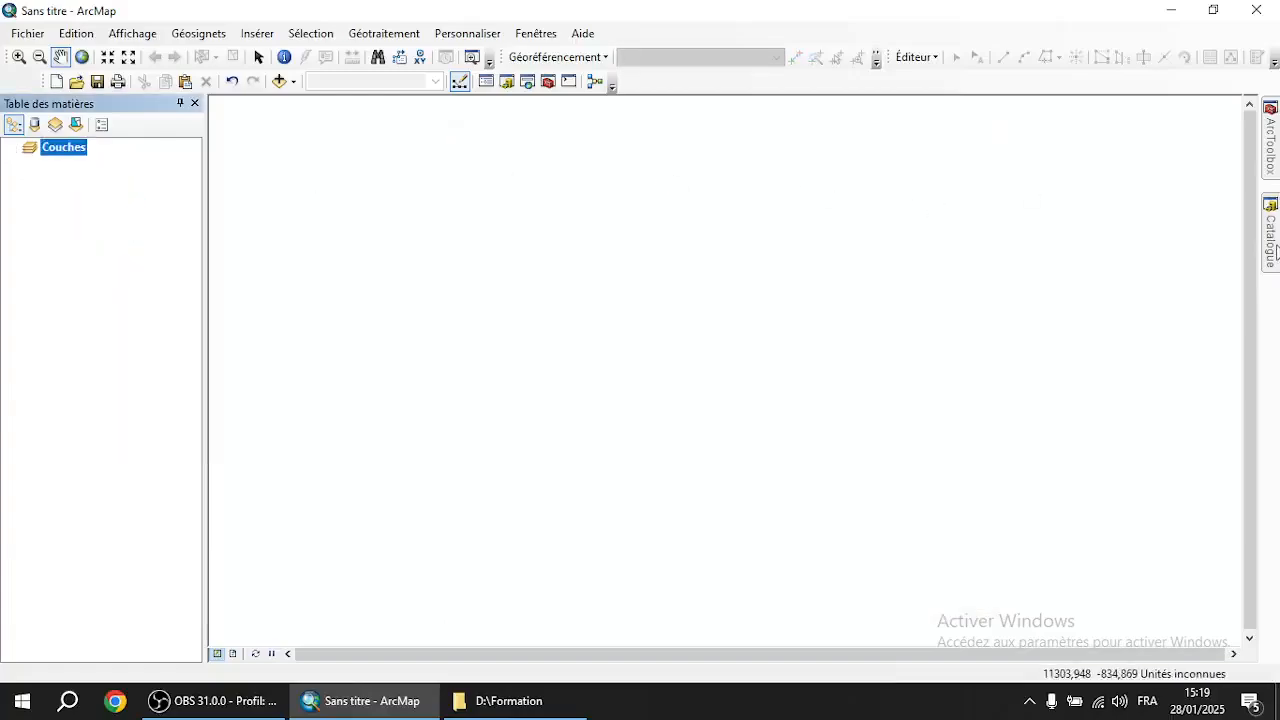
Locate the Formation folder under the D:\ connection in the Catalogue, then collapse the folder connections
mouse_move(1277, 251)
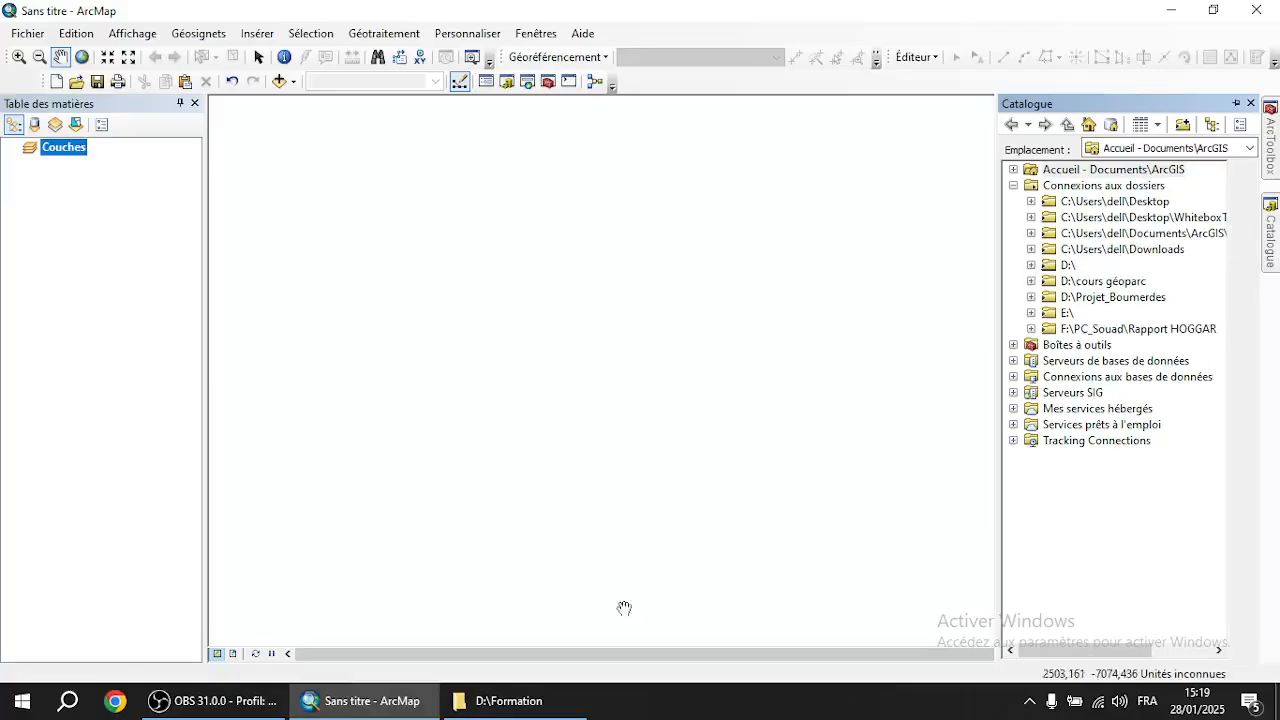
left_click(514, 708)
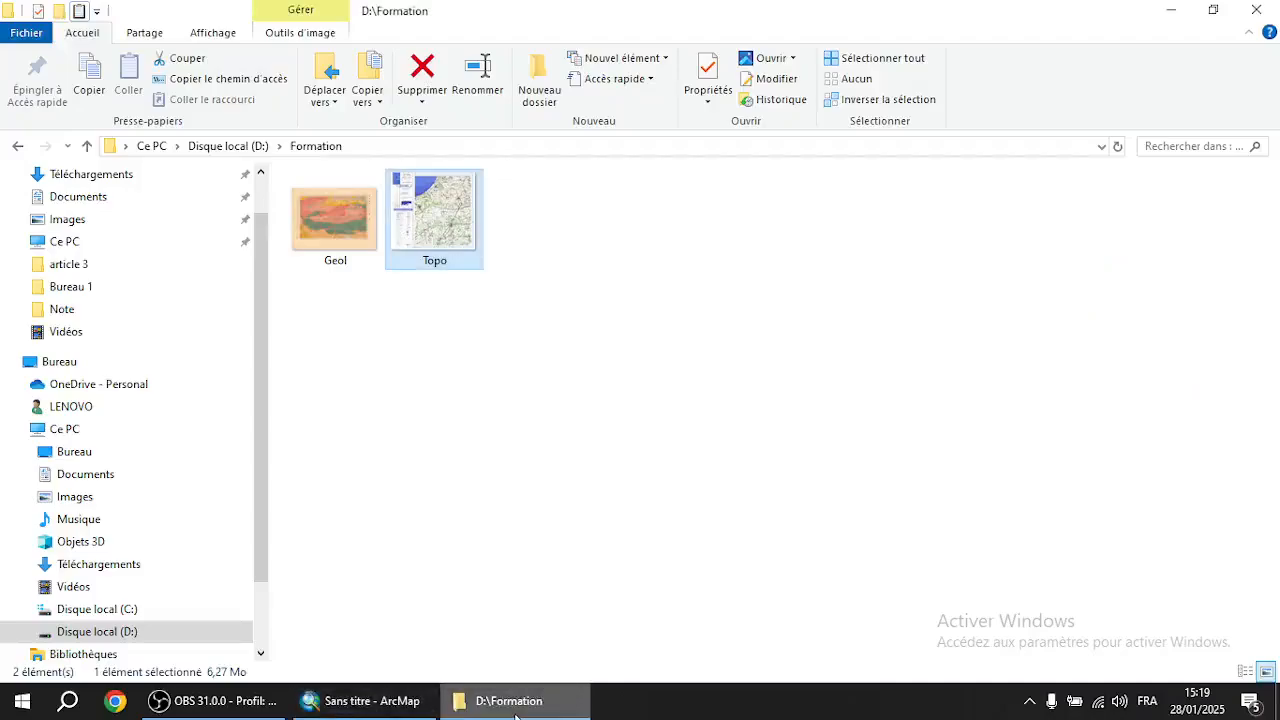
left_click(515, 717)
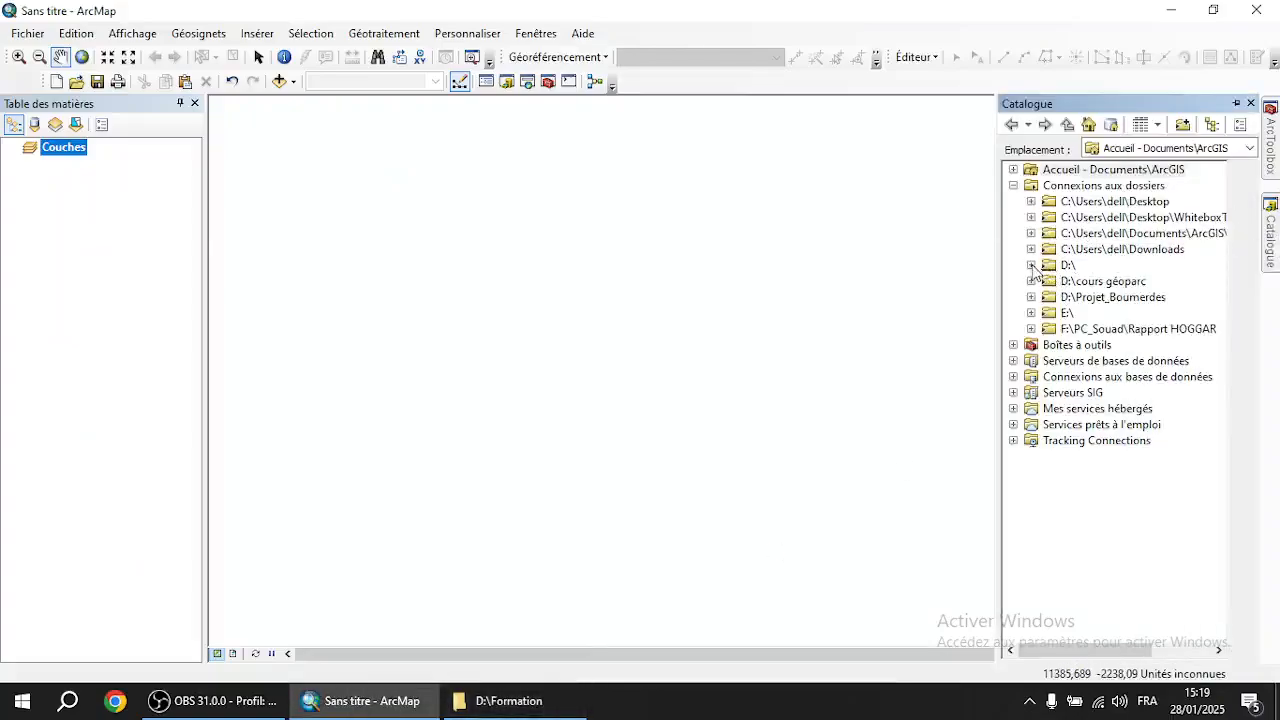
left_click(1031, 265)
left_click(1086, 394)
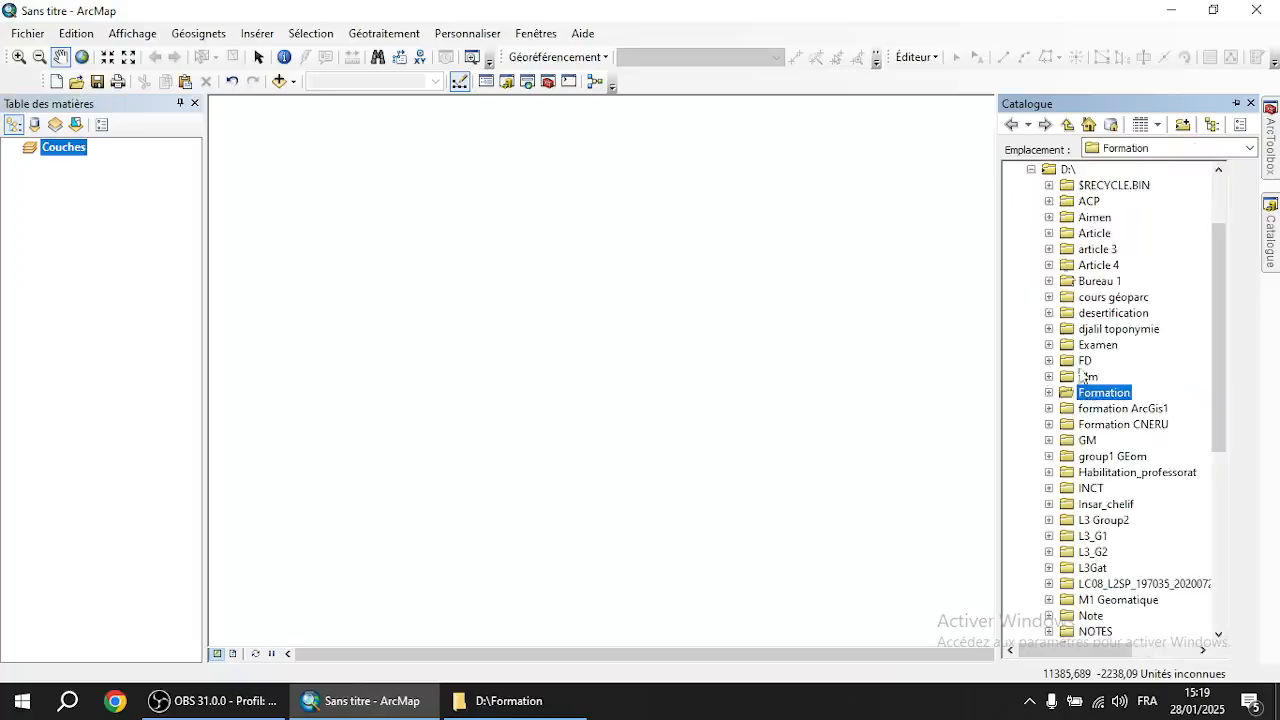
left_click(1032, 170)
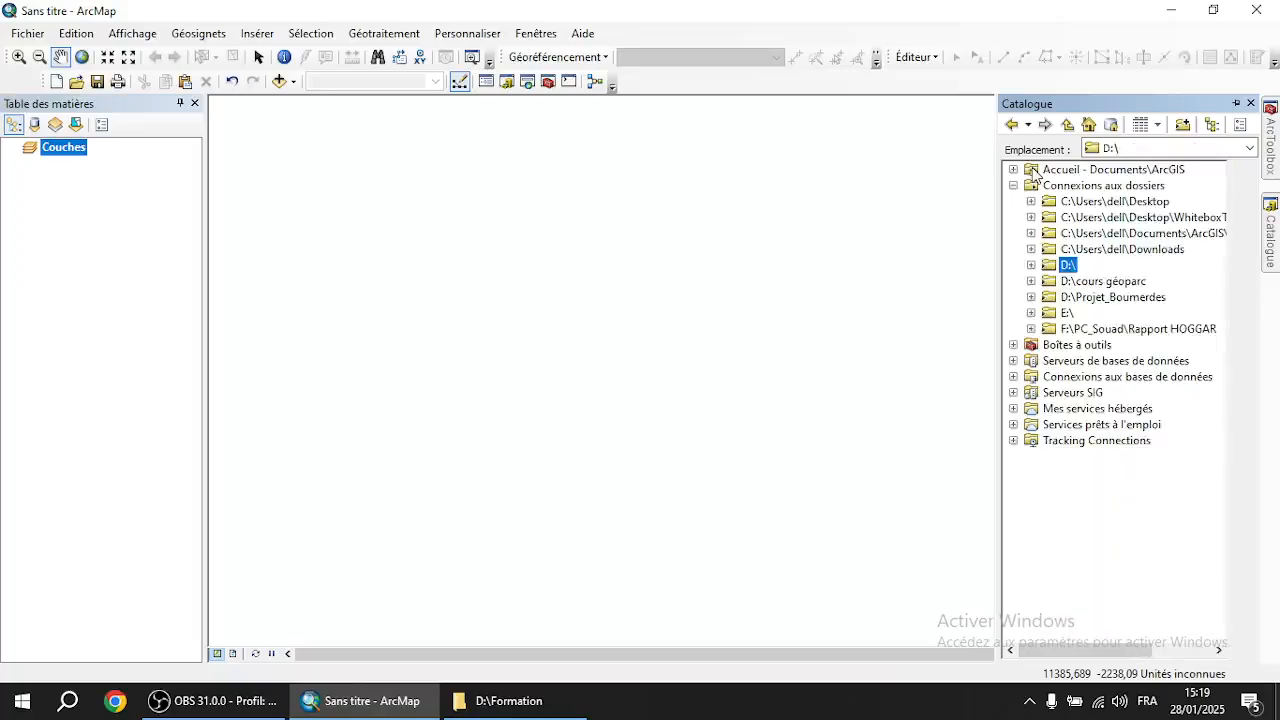
left_click(1013, 185)
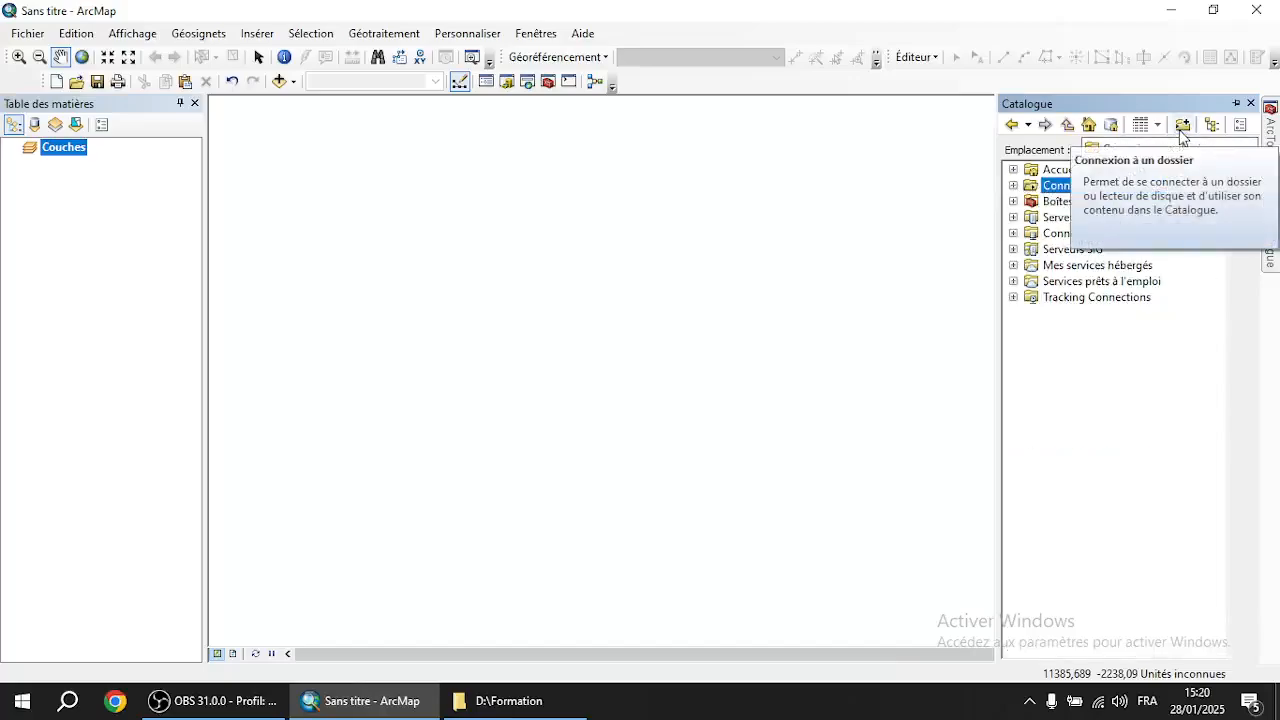
Create a new folder connection to D:\Formation in the Catalogue
left_click(1182, 134)
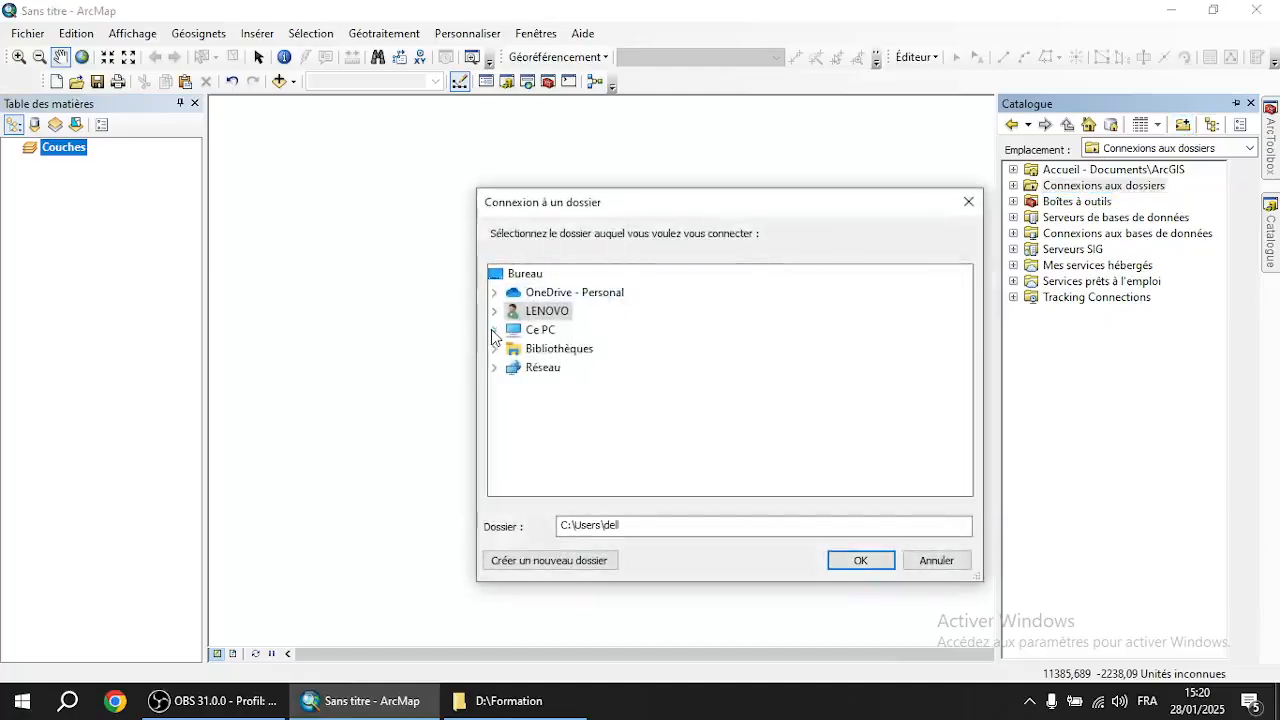
left_click(494, 331)
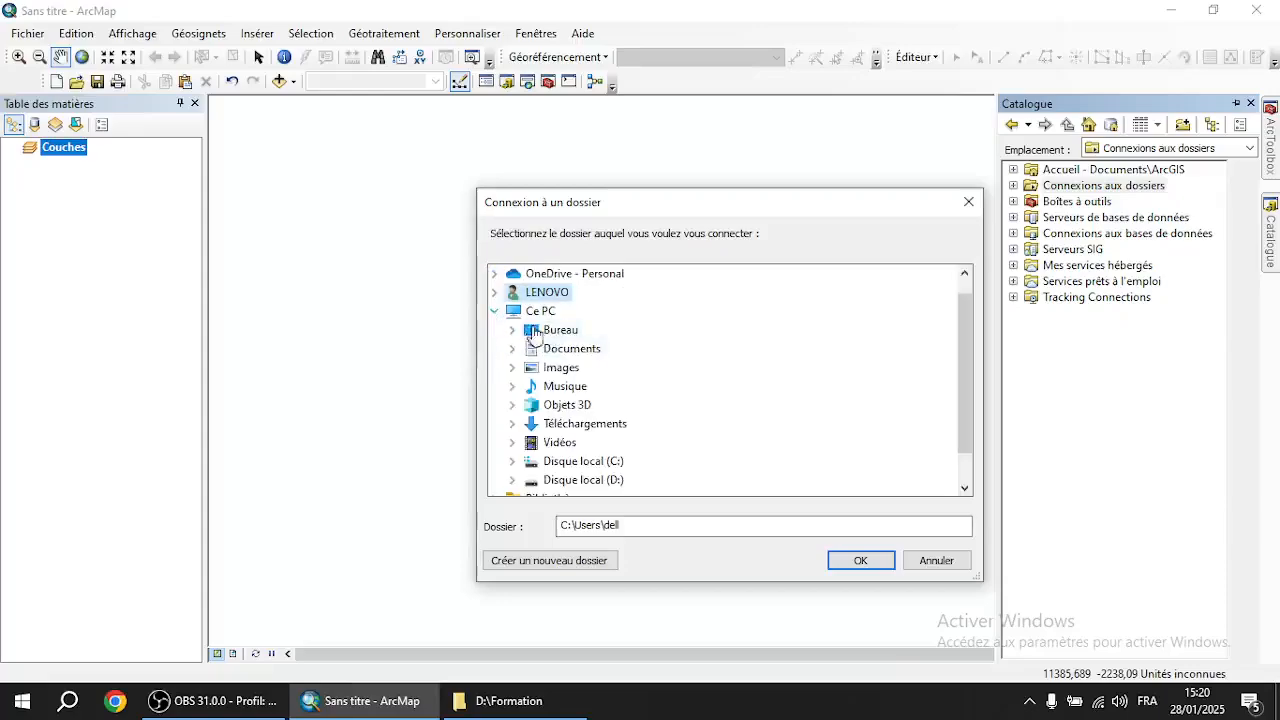
left_click_drag(963, 357, 963, 392)
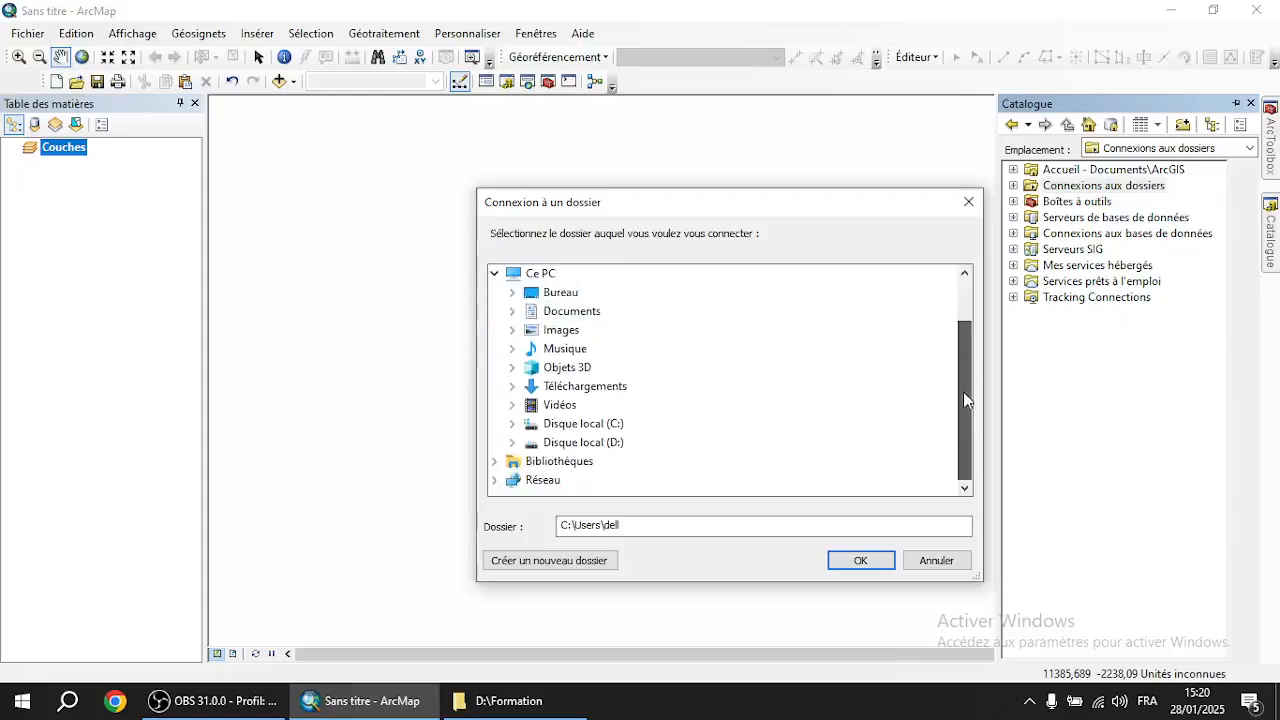
left_click(512, 442)
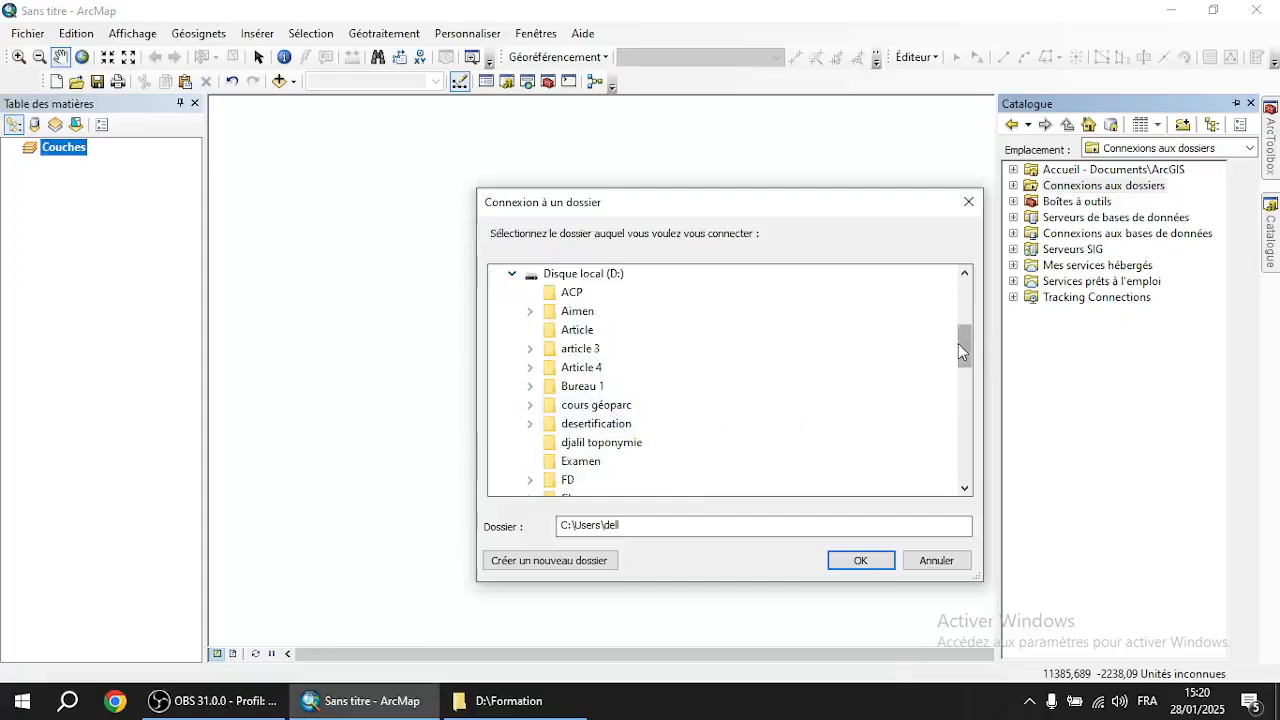
left_click_drag(958, 343, 960, 365)
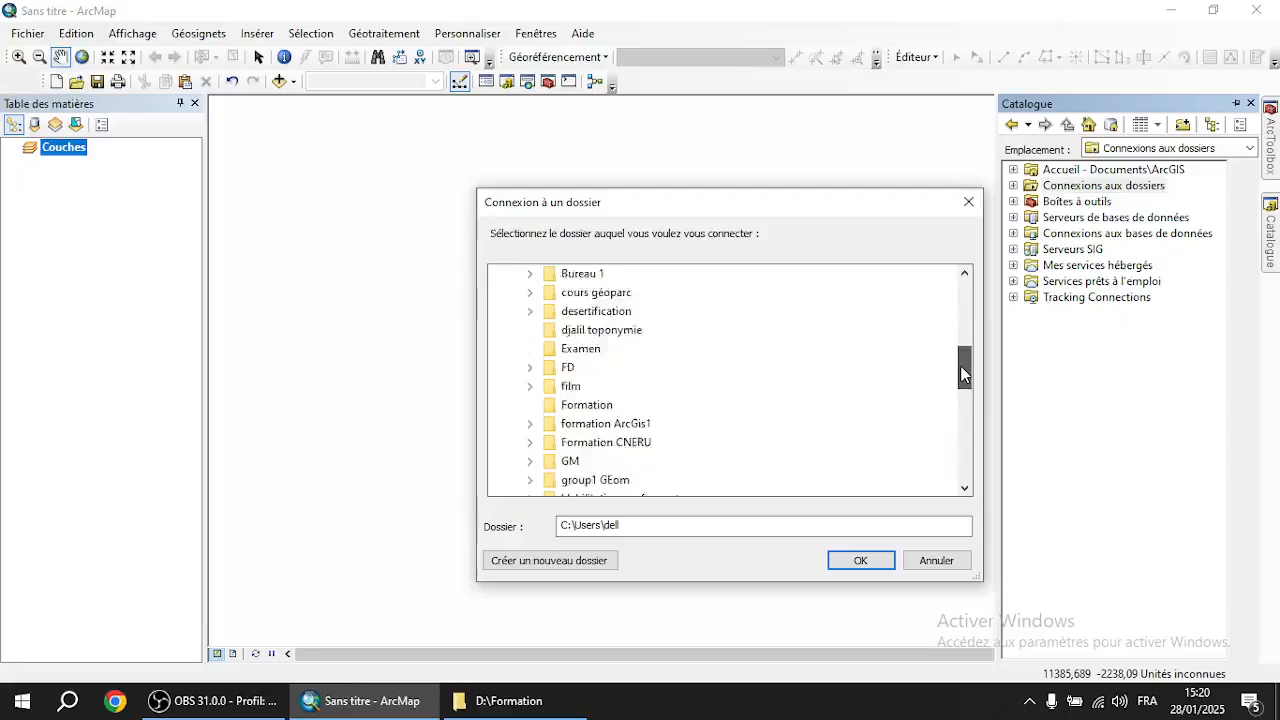
left_click(567, 408)
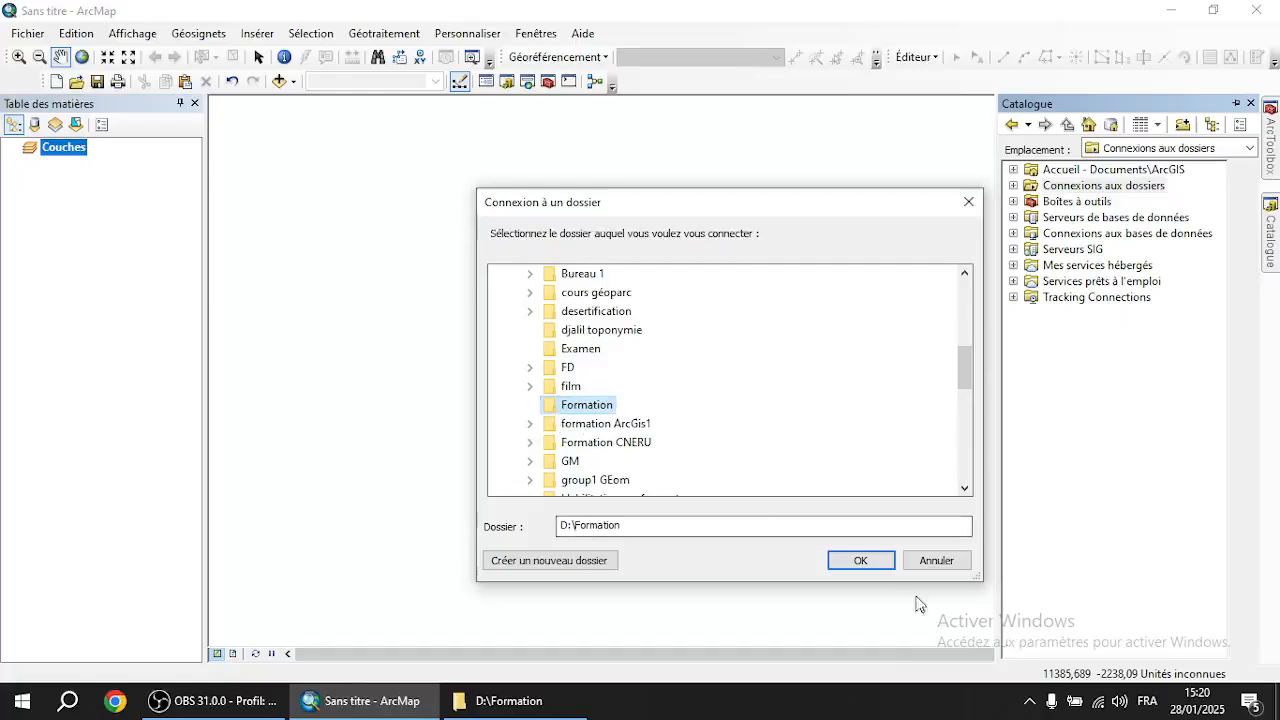
left_click(860, 561)
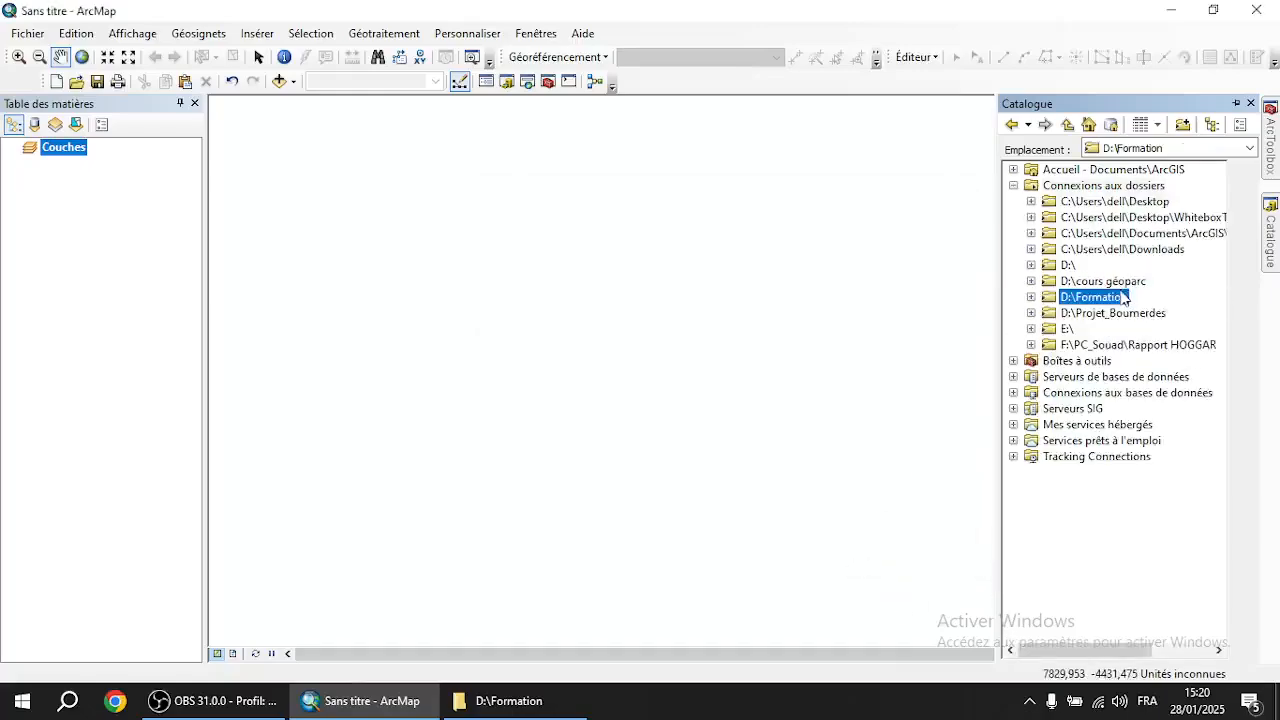
Disconnect the D:\Projet_Boumerdes and E:\ folders from the Catalogue's folder connections
right_click(1062, 316)
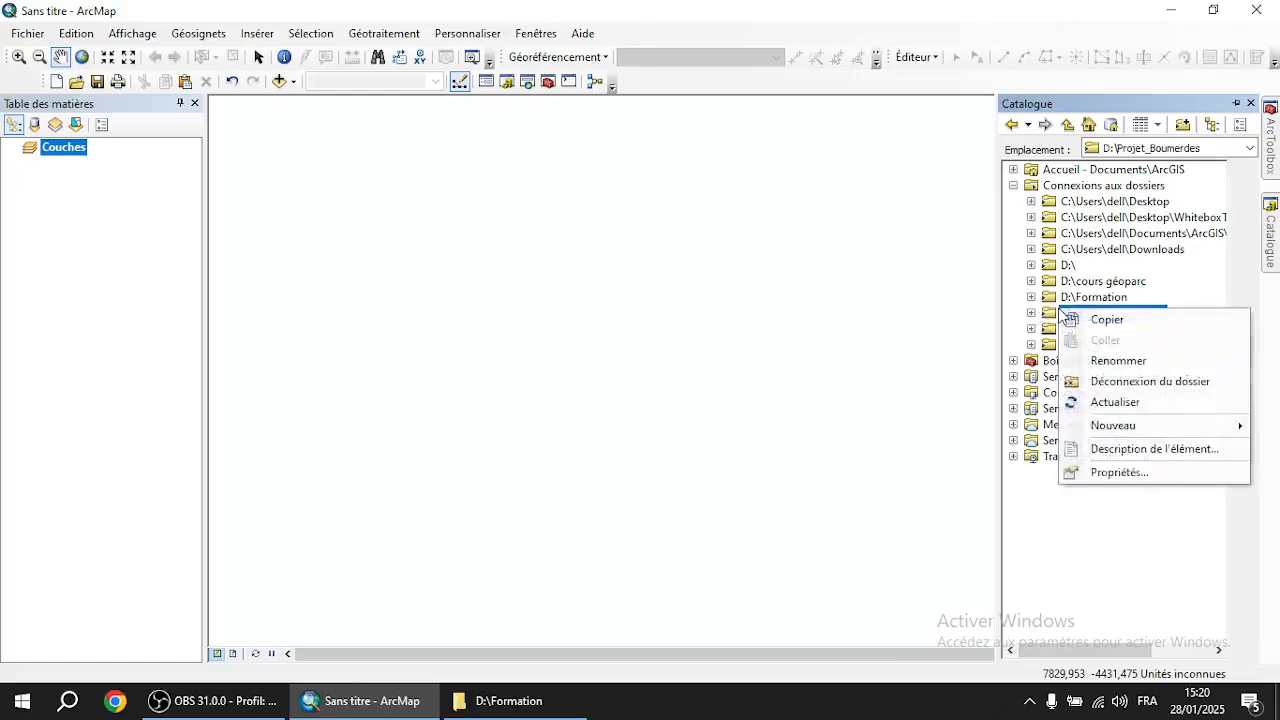
left_click(1130, 381)
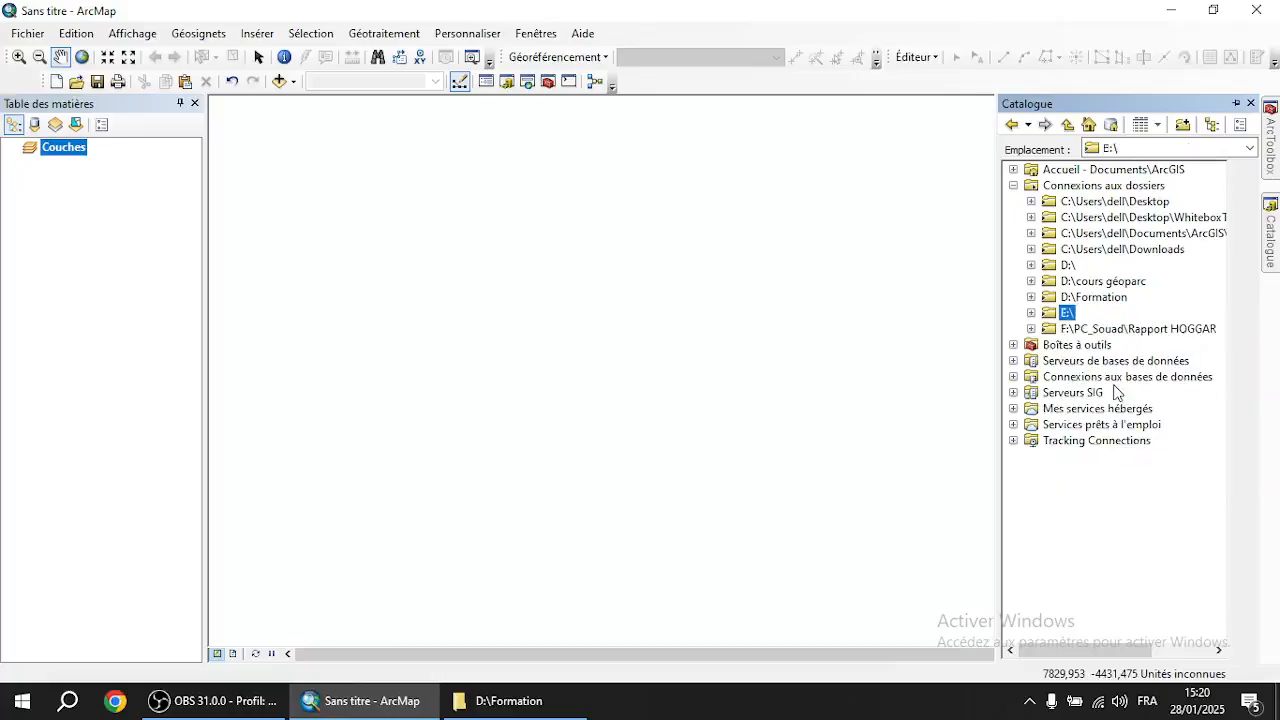
right_click(1046, 318)
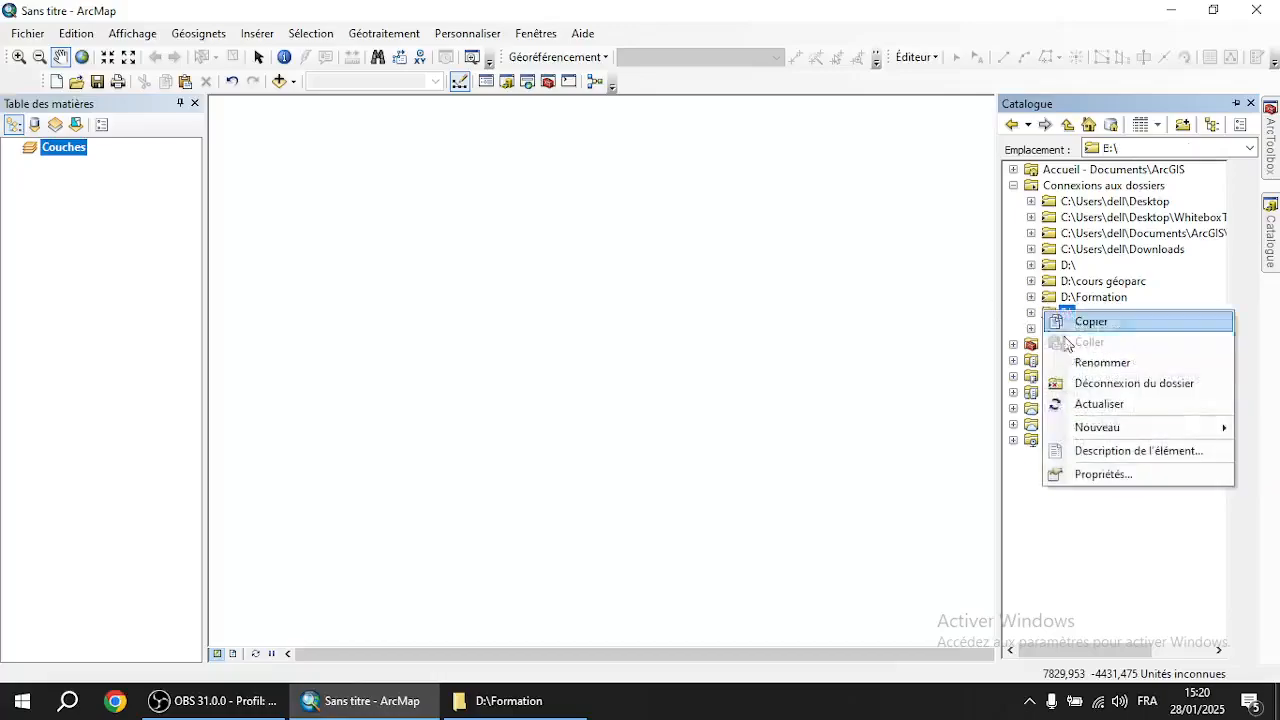
left_click(1102, 389)
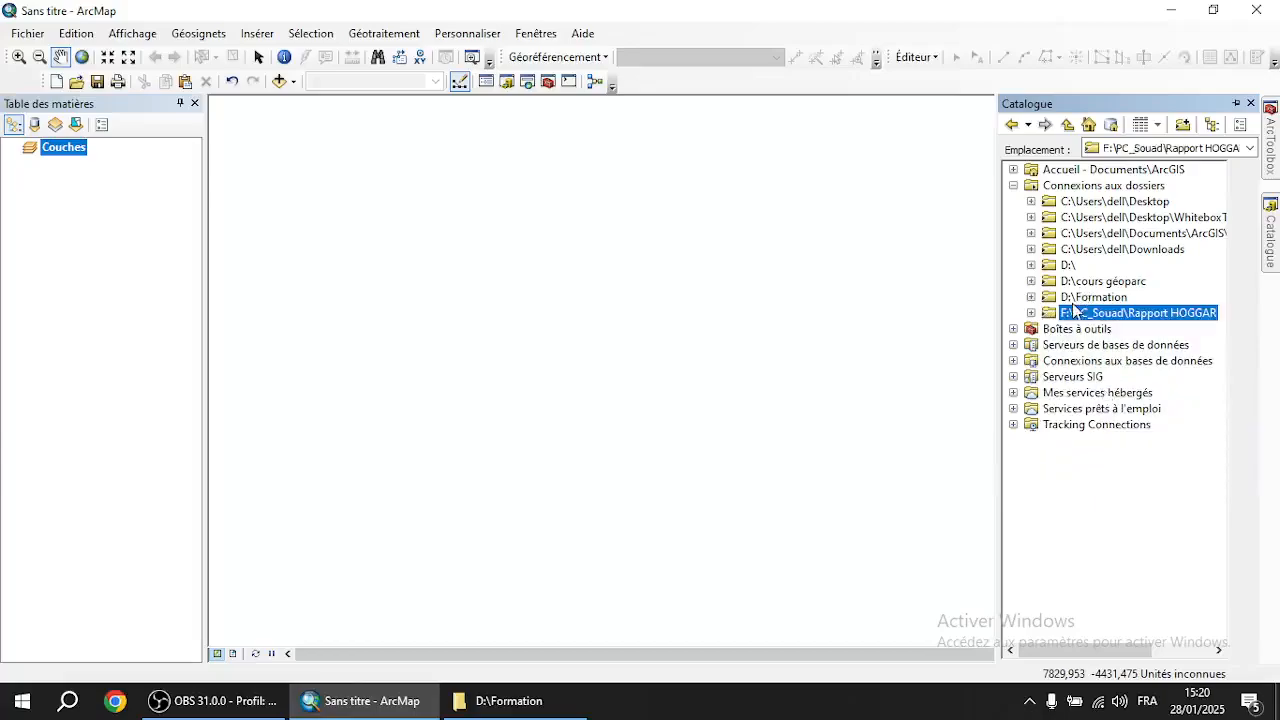
Disconnect the Rapport HOGGAR folder on drive F: from the Catalogue's folder connections
right_click(1070, 320)
left_click(1115, 368)
right_click(1038, 312)
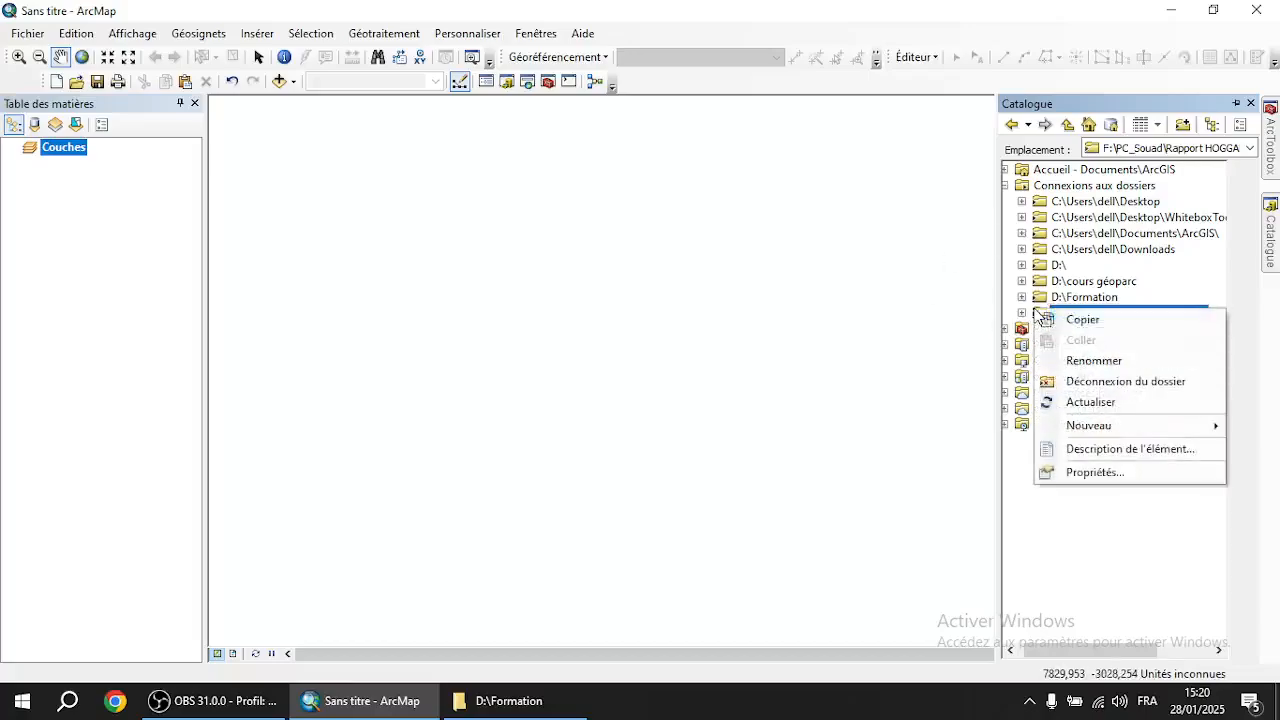
left_click(1060, 381)
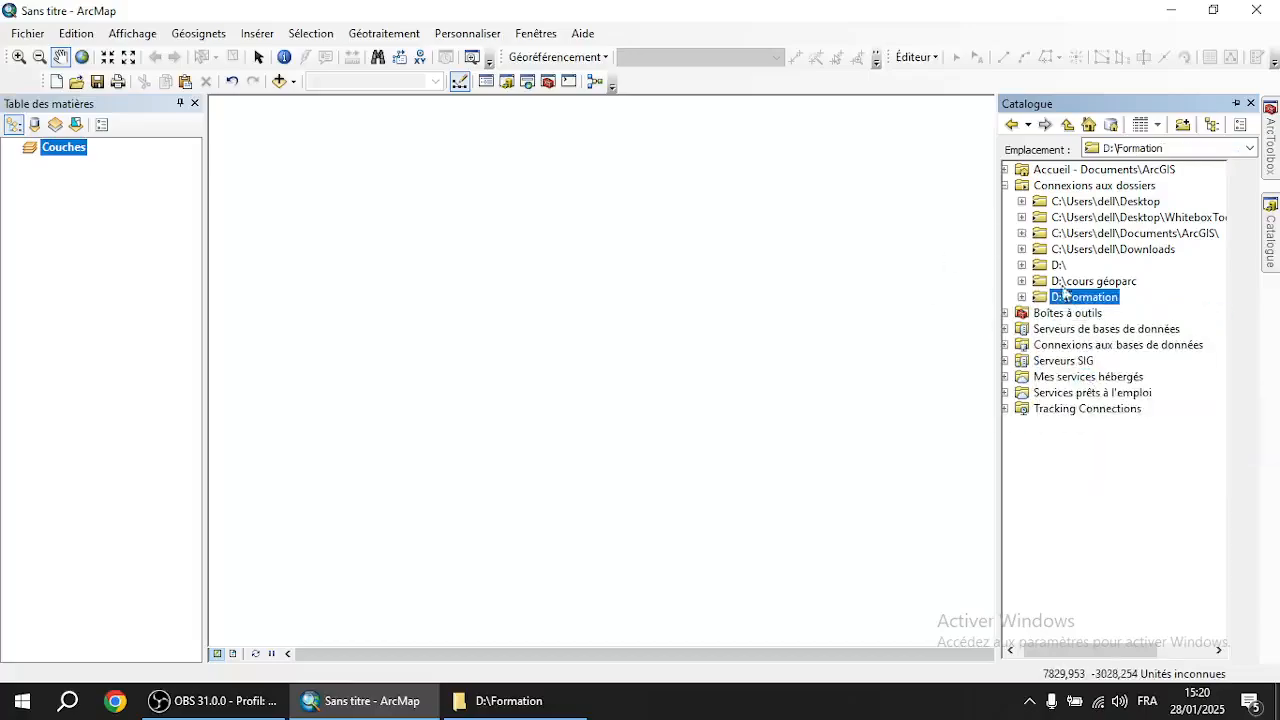
Add Topo.jpg from the Catalogue's D:\Formation connection to the map, dismiss the spatial reference warning, and undo the addition
left_click(1021, 297)
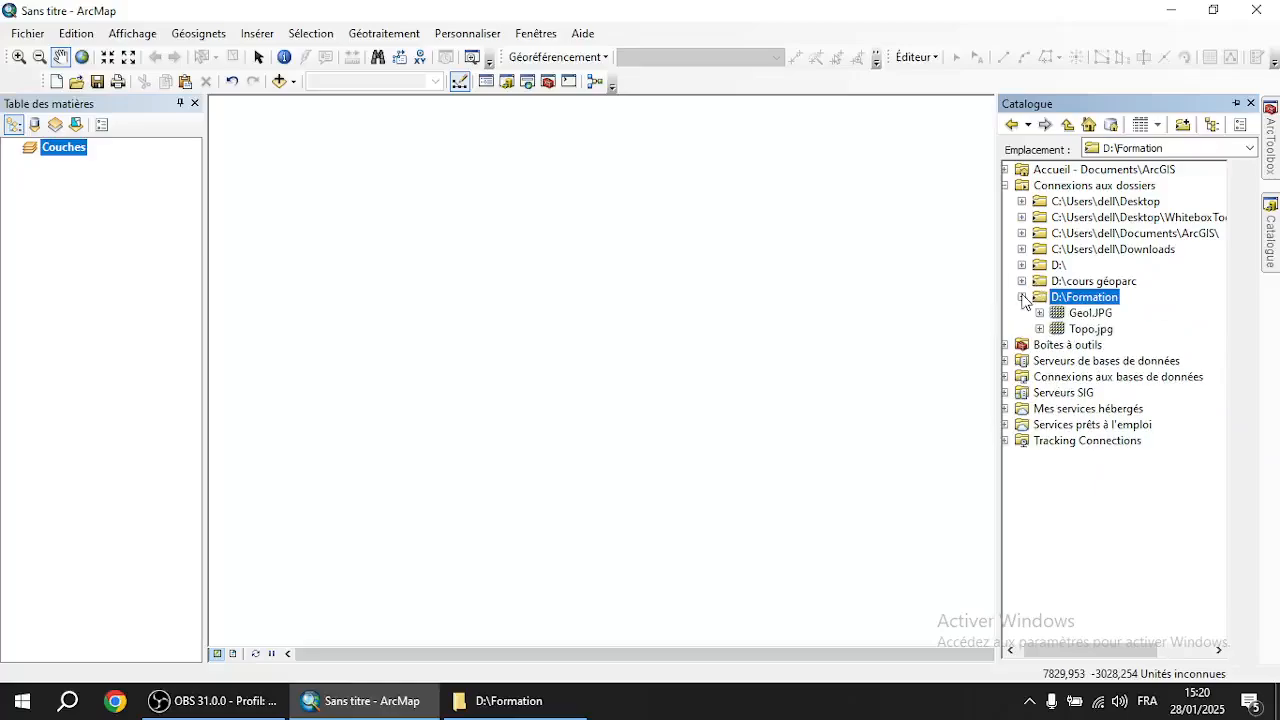
left_click(1036, 348)
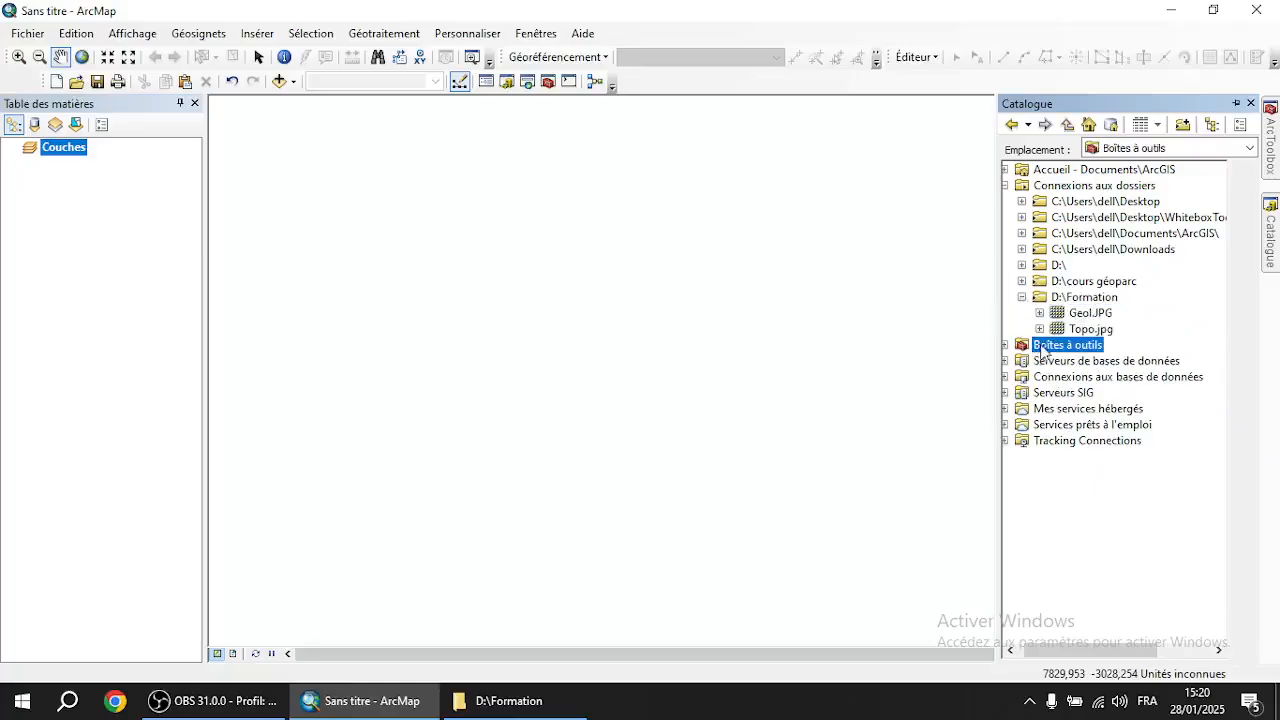
left_click(1070, 315)
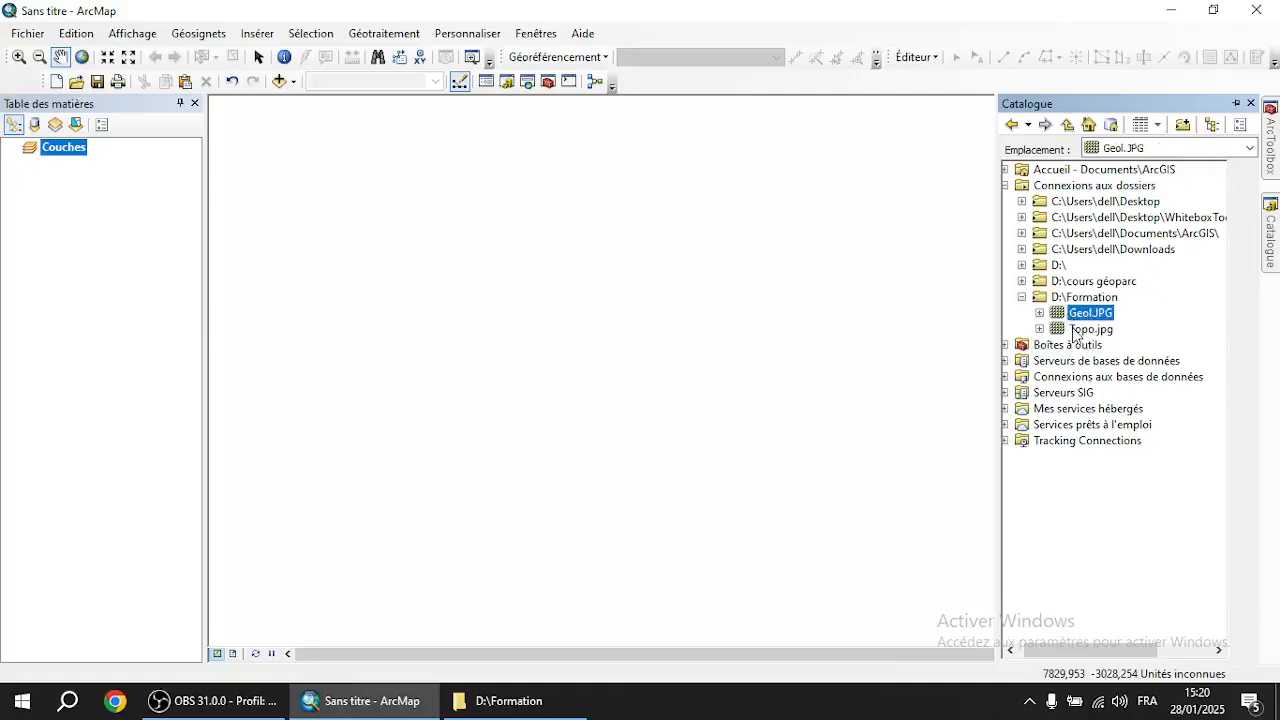
left_click(1075, 331)
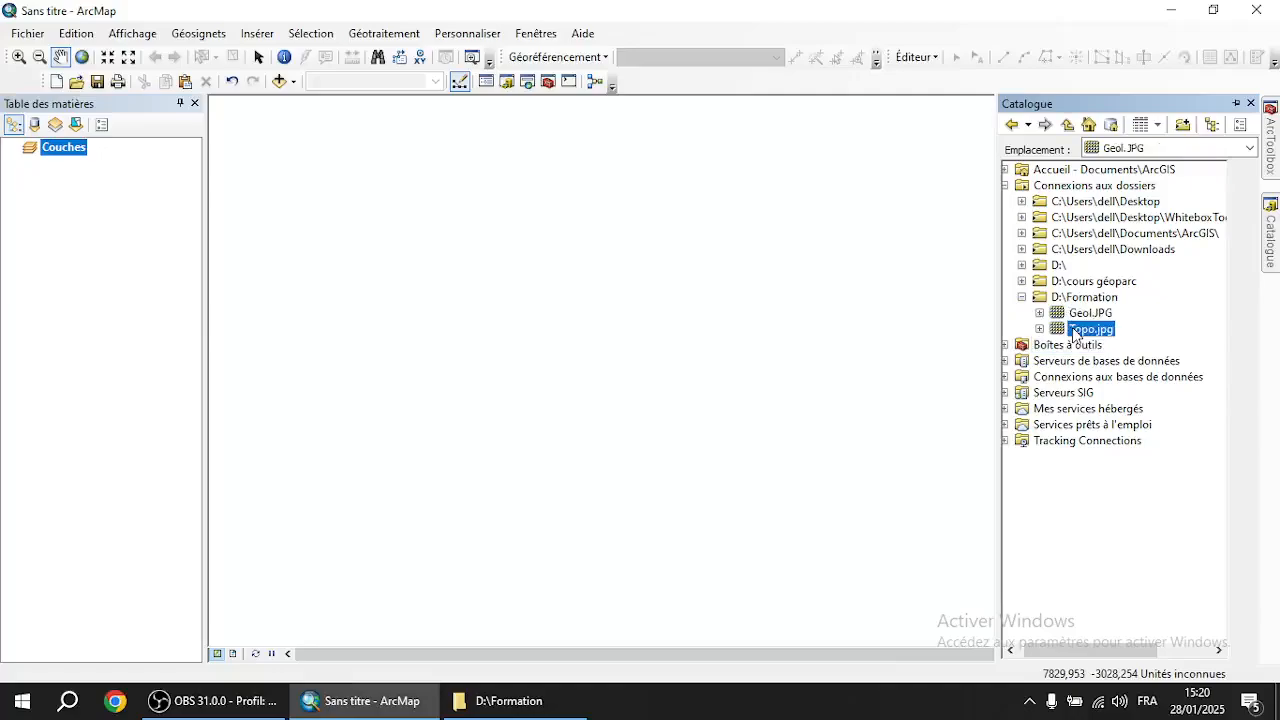
left_click_drag(1075, 333, 603, 313)
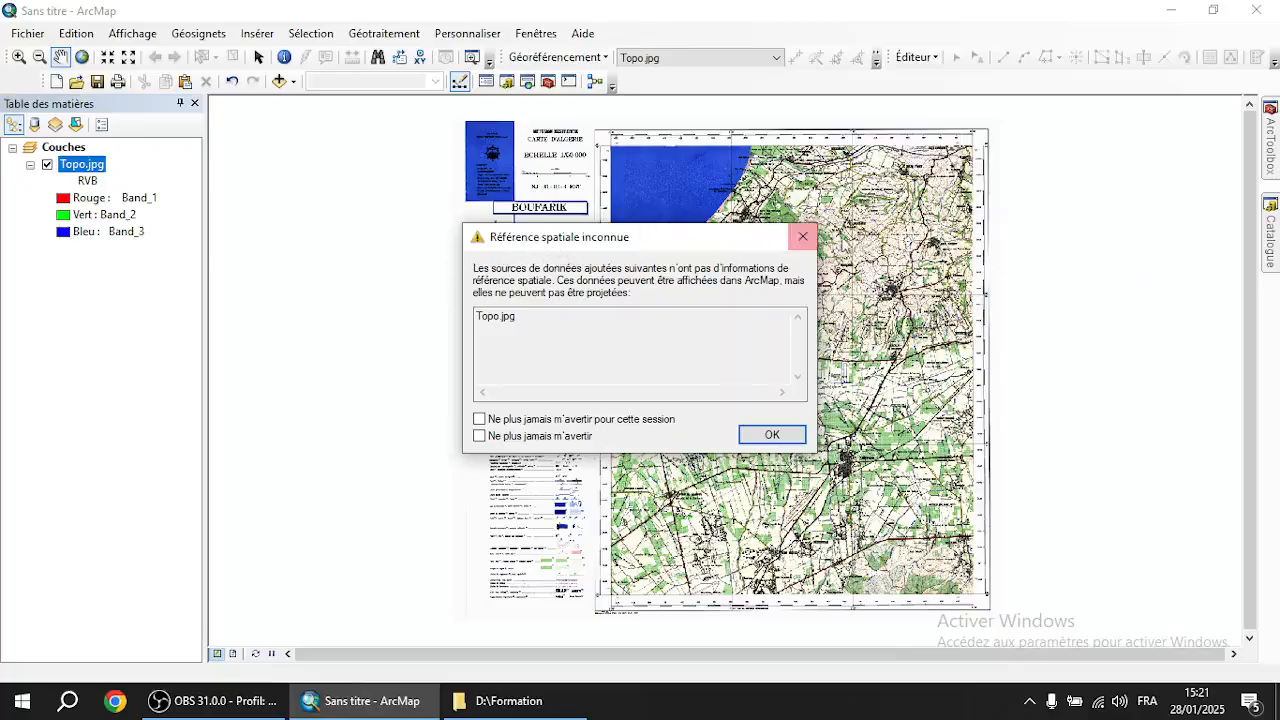
left_click(803, 237)
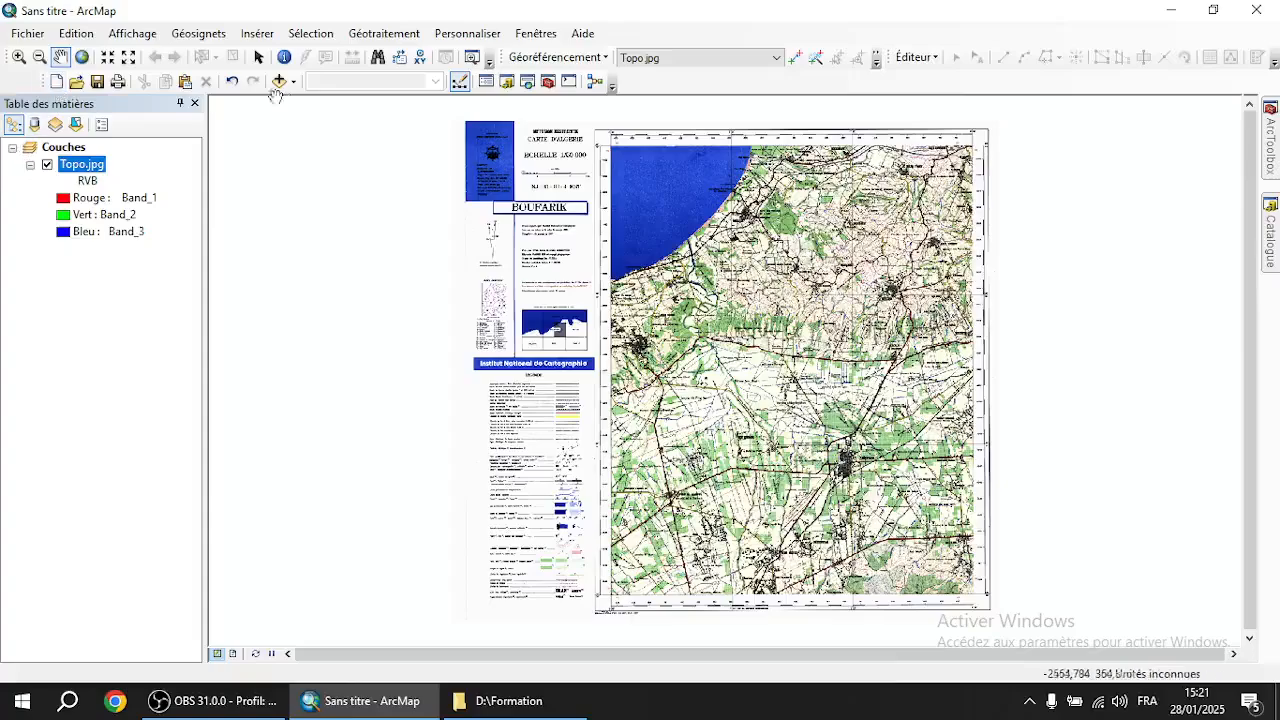
left_click(231, 81)
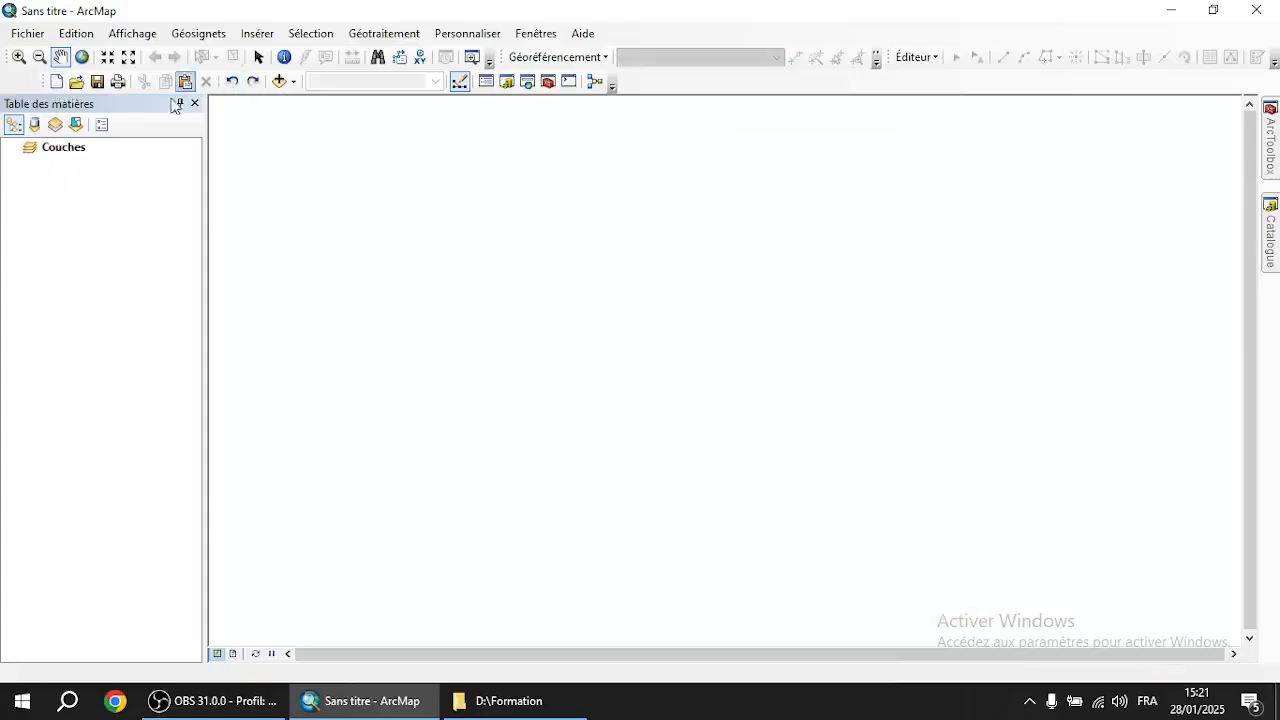
Start adding data, go to the Accueil - Documents\ArcGIS home folder, and display the available locations
left_click(279, 84)
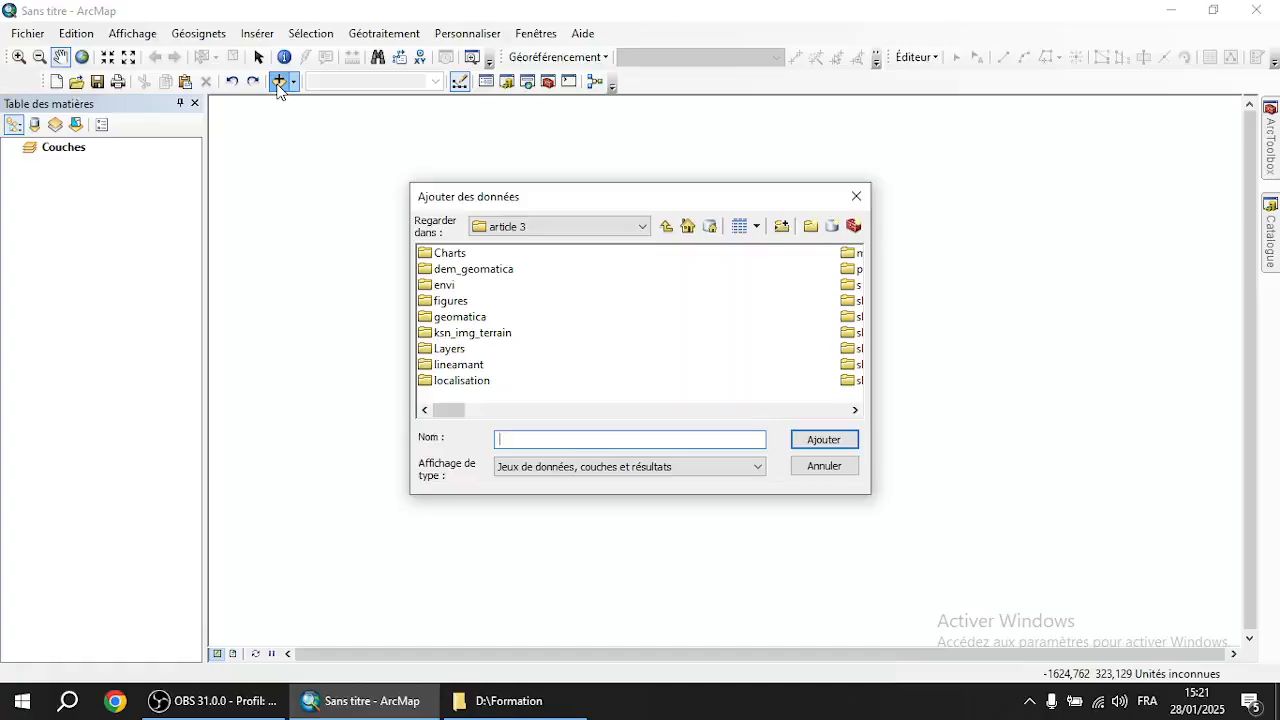
left_click(624, 229)
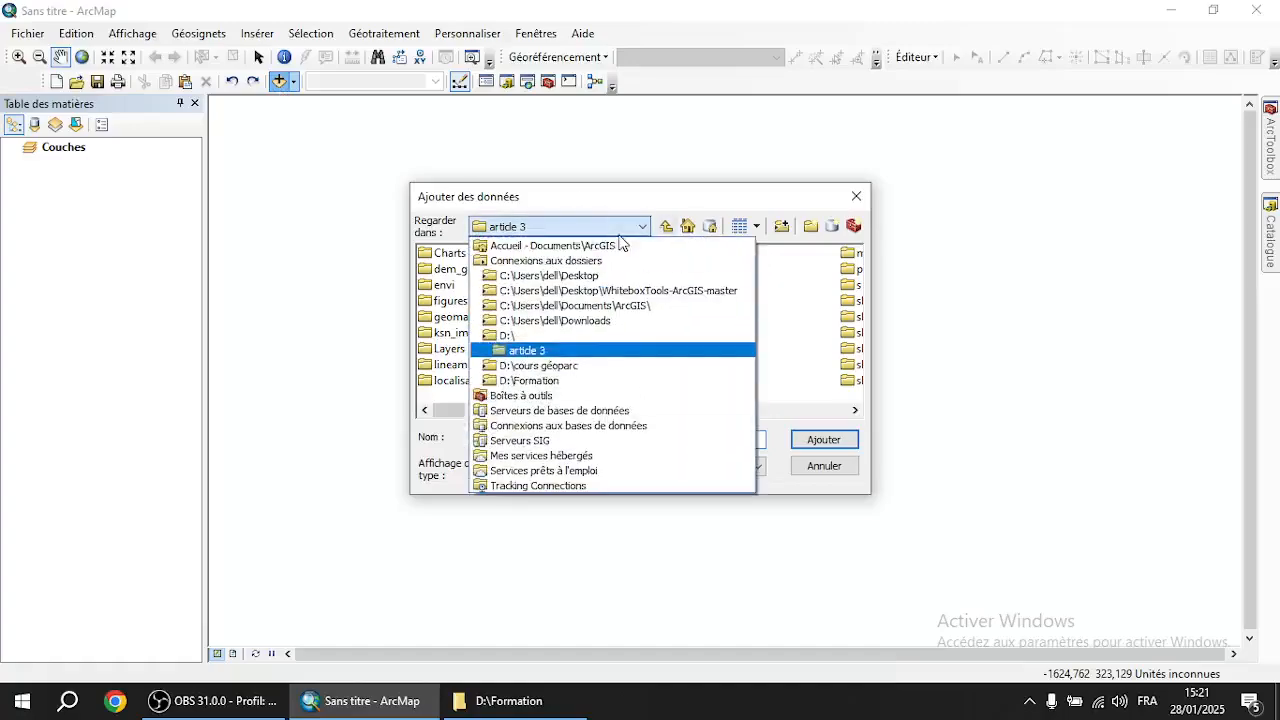
left_click(688, 226)
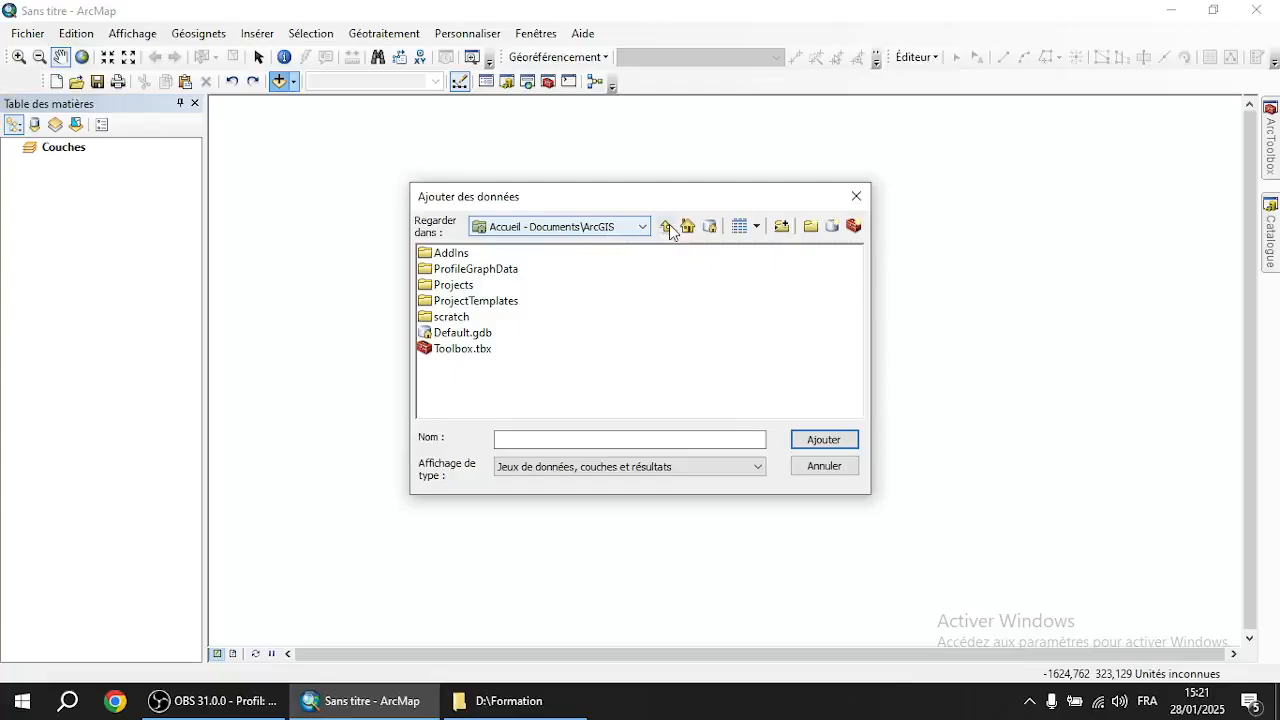
left_click(638, 228)
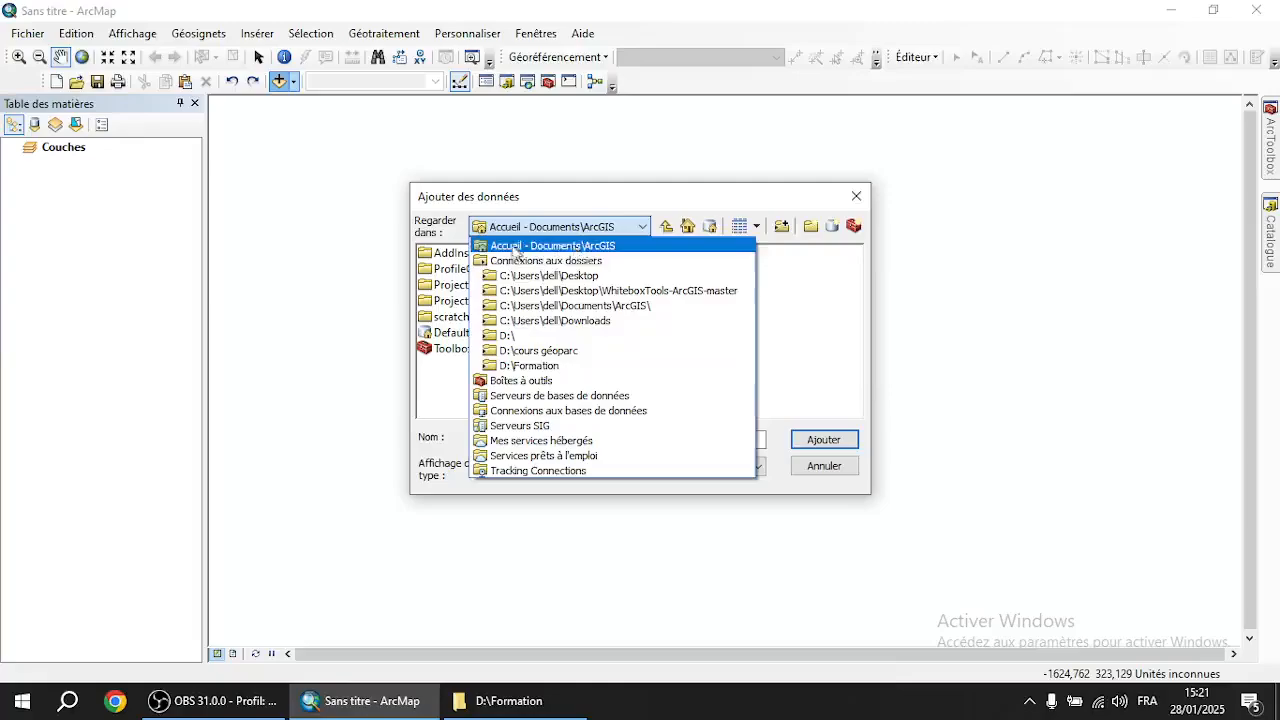
Connect to the D:\Formation folder from within the Add Data dialog
left_click(786, 226)
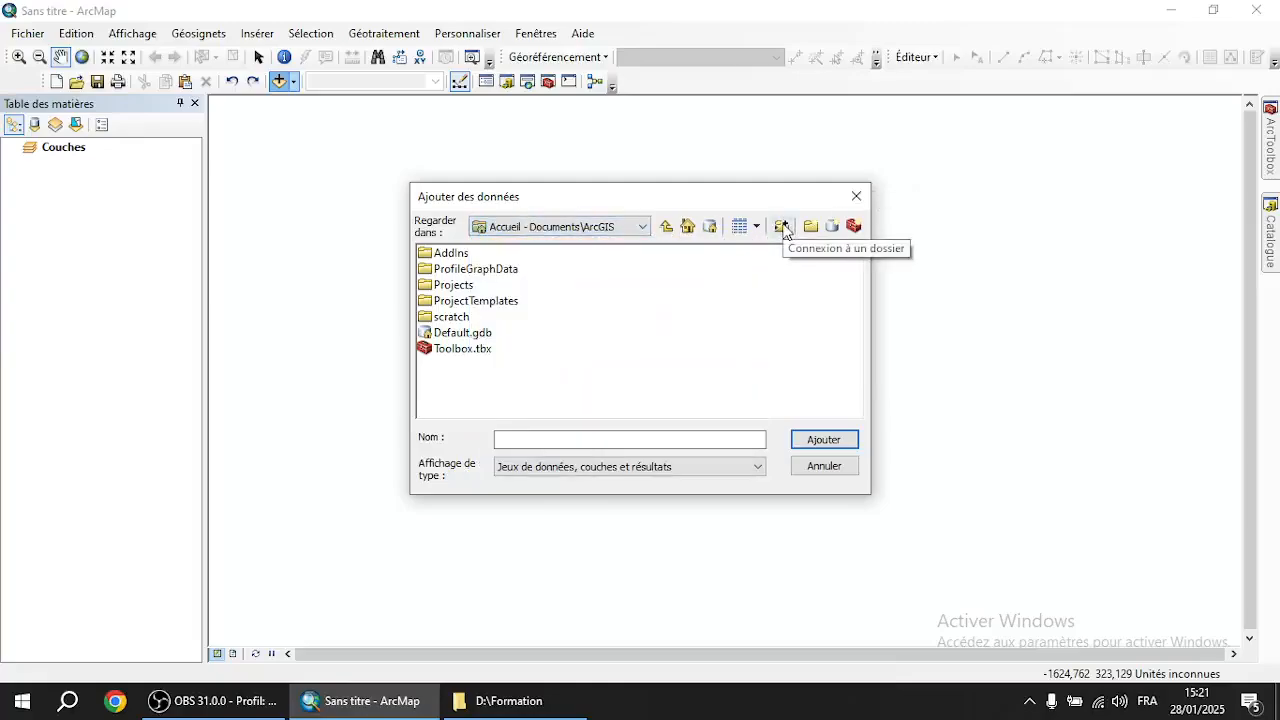
left_click(786, 226)
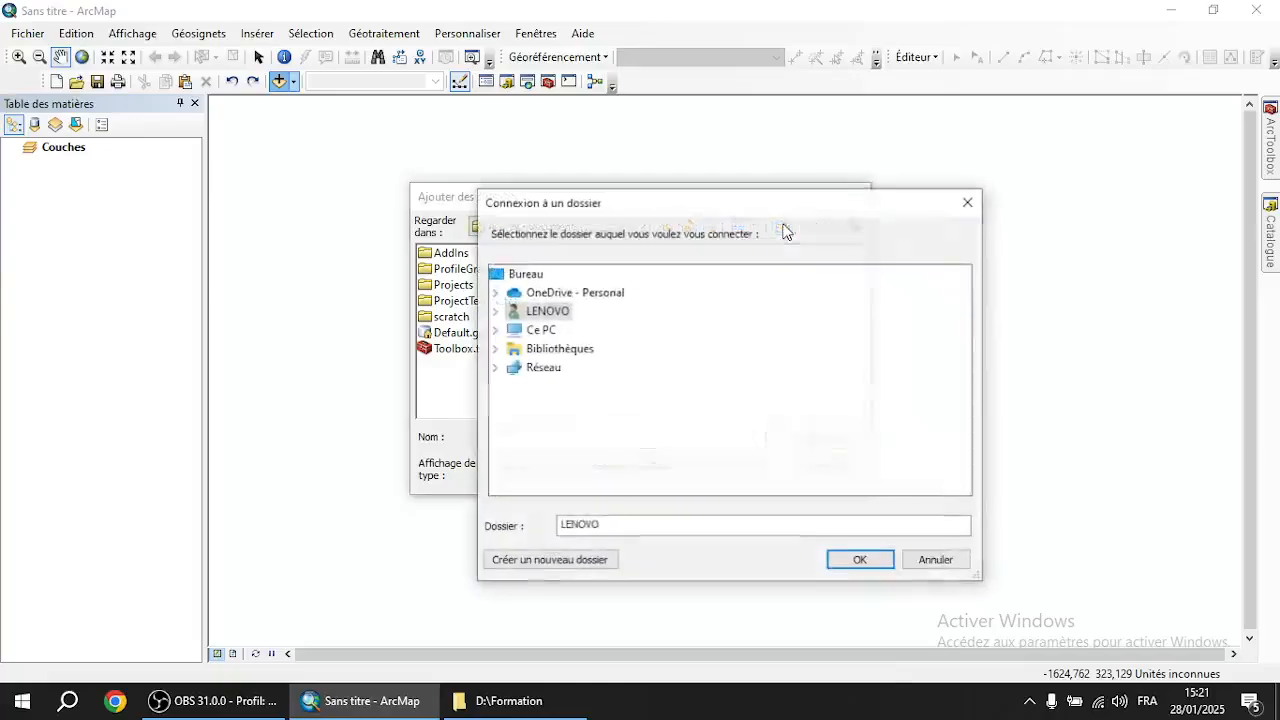
left_click(491, 331)
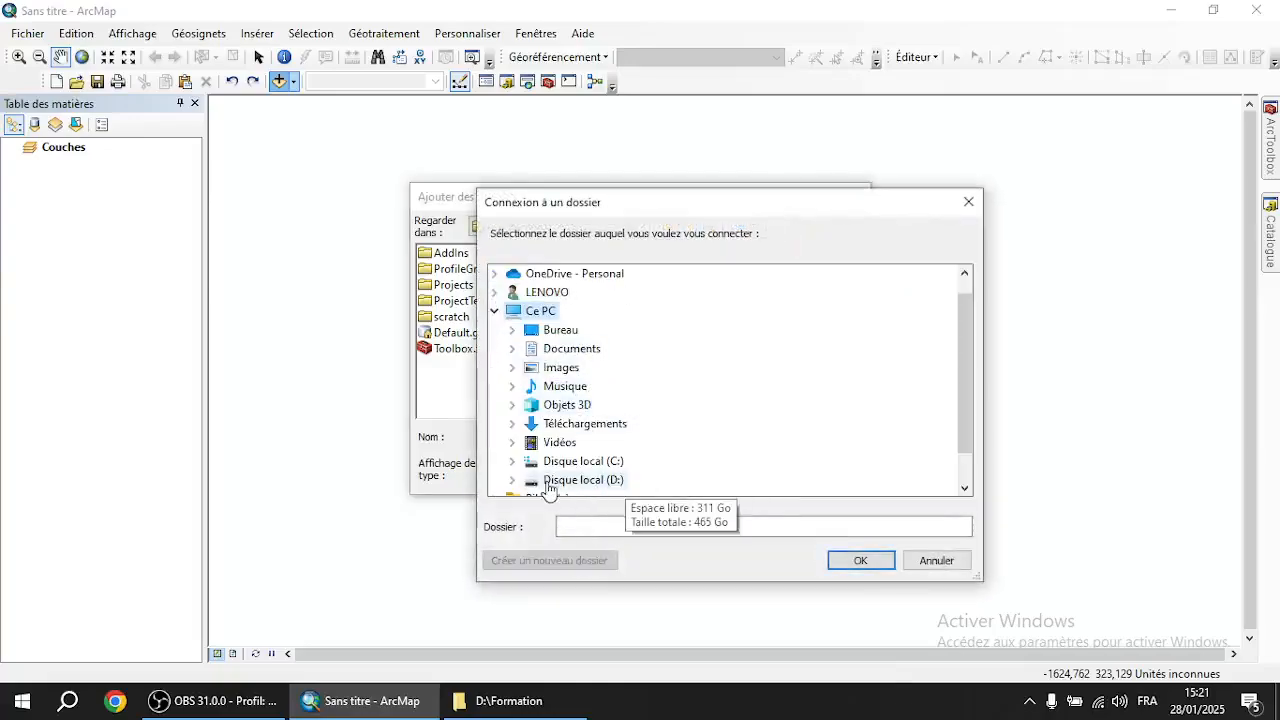
left_click(512, 481)
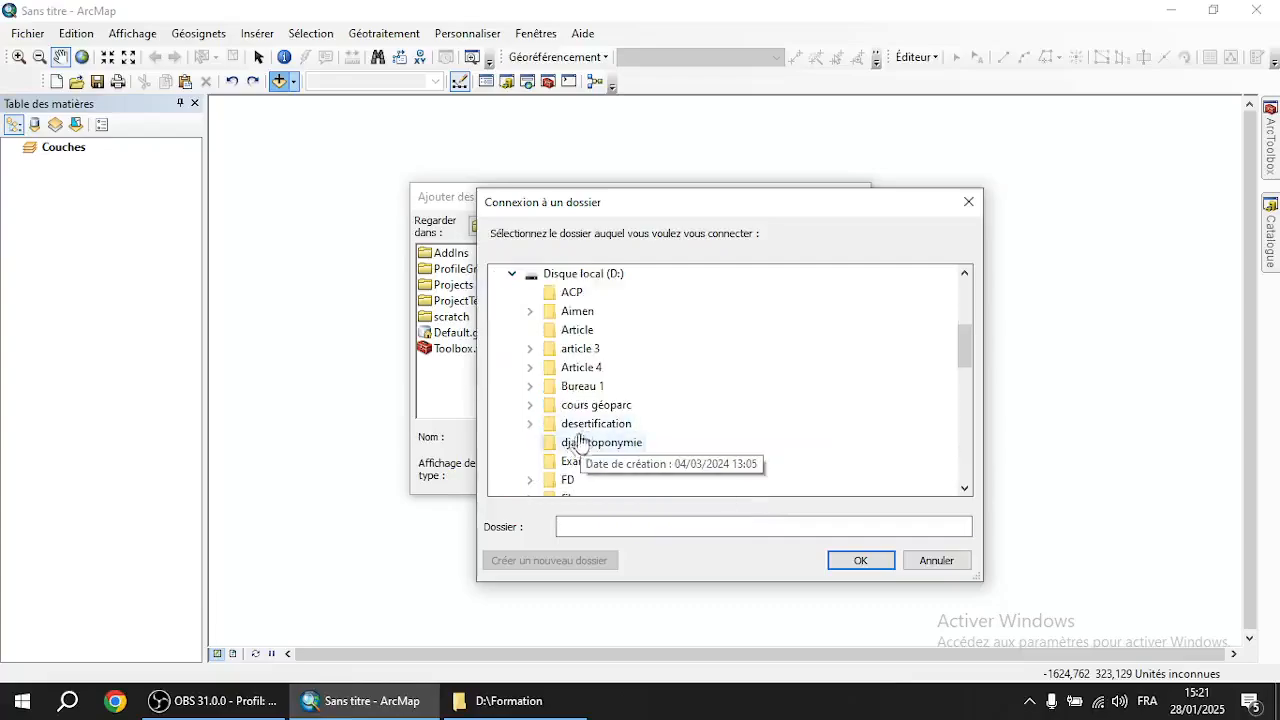
scroll(965, 358, "down", 2)
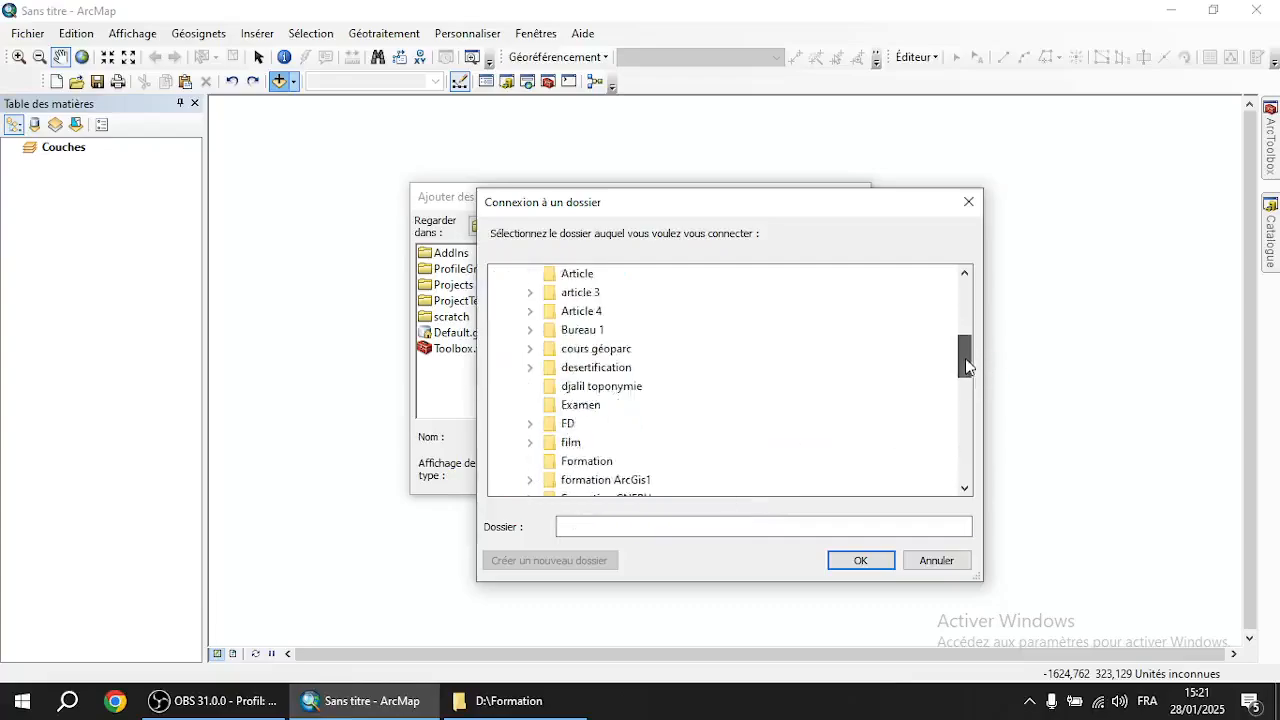
left_click(557, 408)
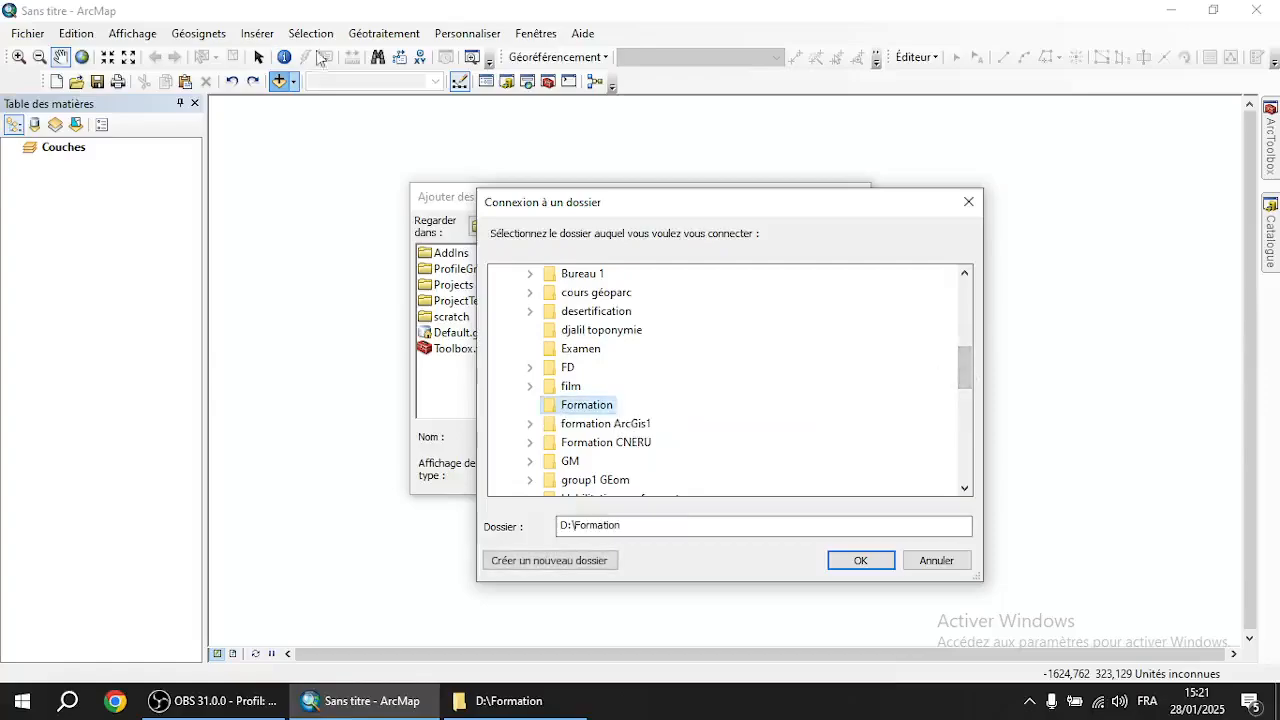
left_click(849, 562)
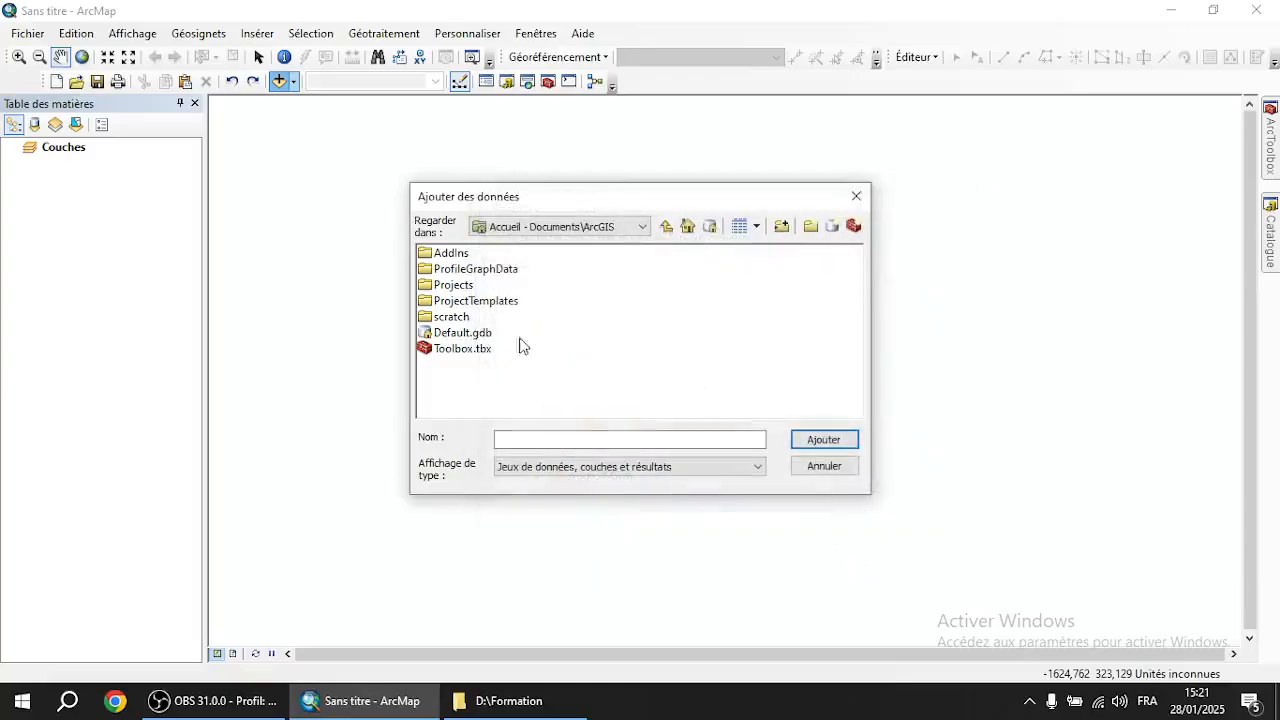
Repeat the folder connection to D:\Formation for the Add Data dialog
left_click(782, 226)
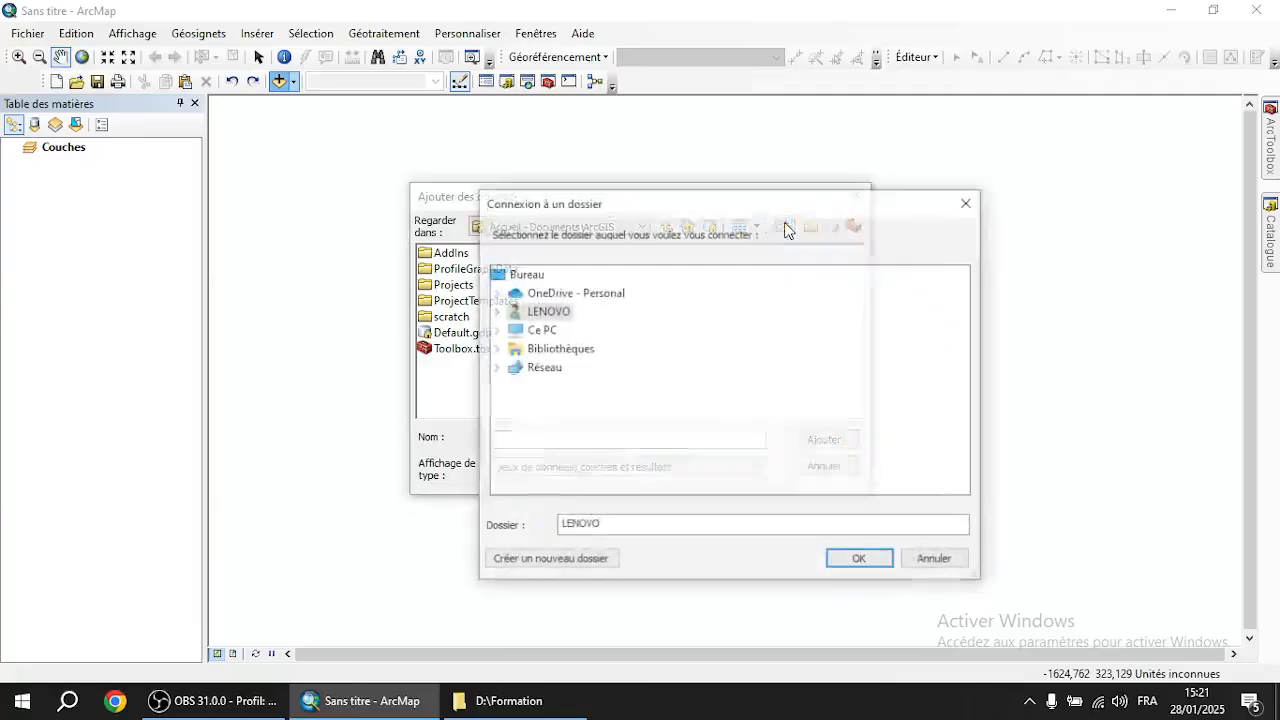
left_click(494, 330)
left_click(566, 480)
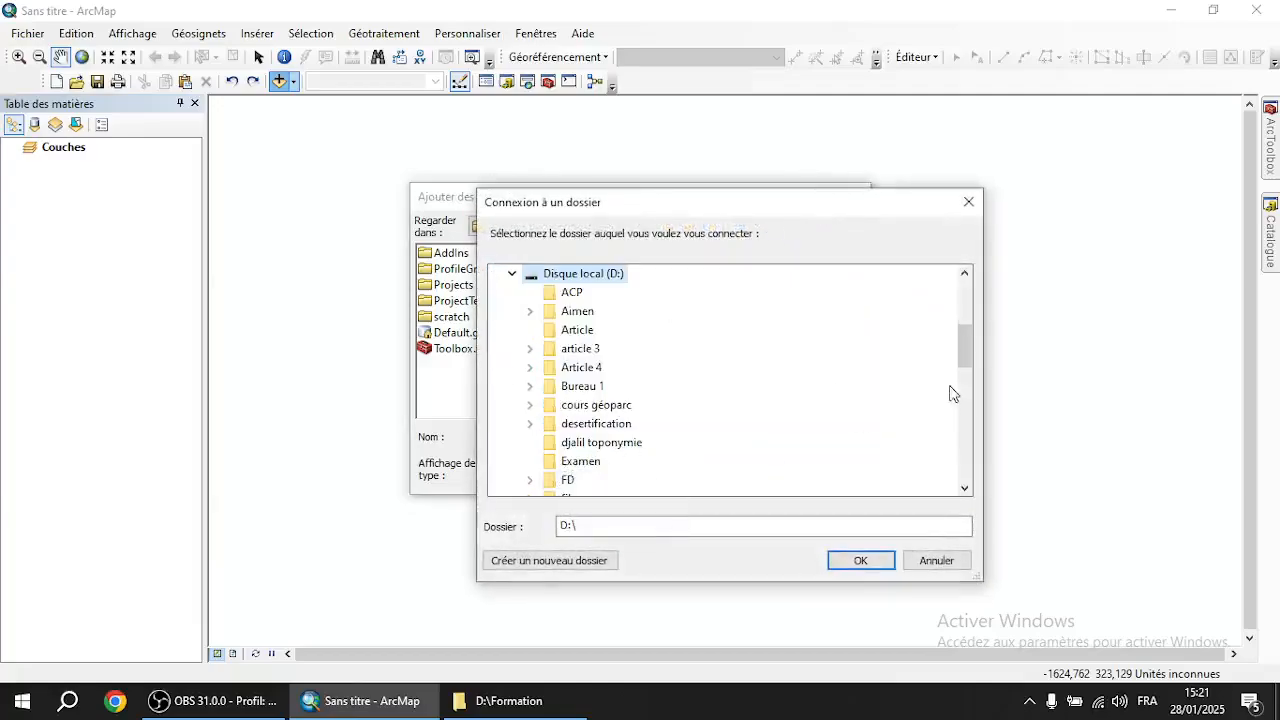
left_click_drag(963, 343, 963, 374)
left_click(569, 370)
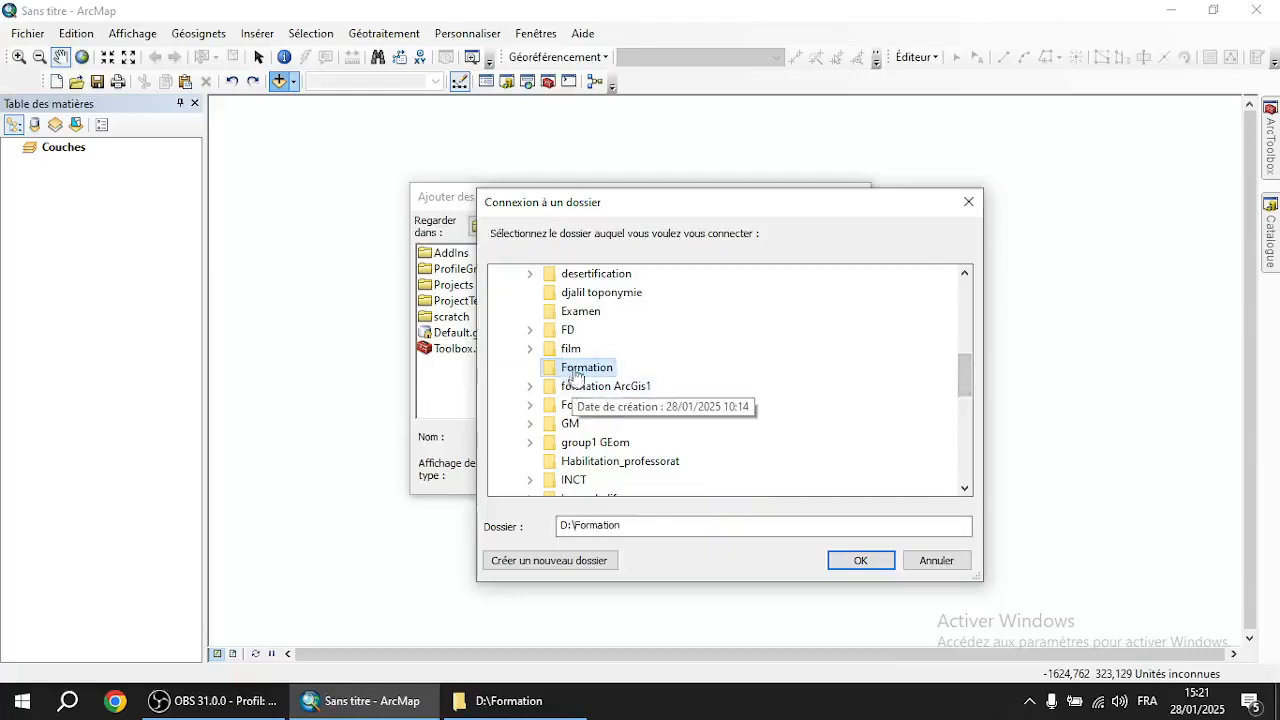
left_click(846, 560)
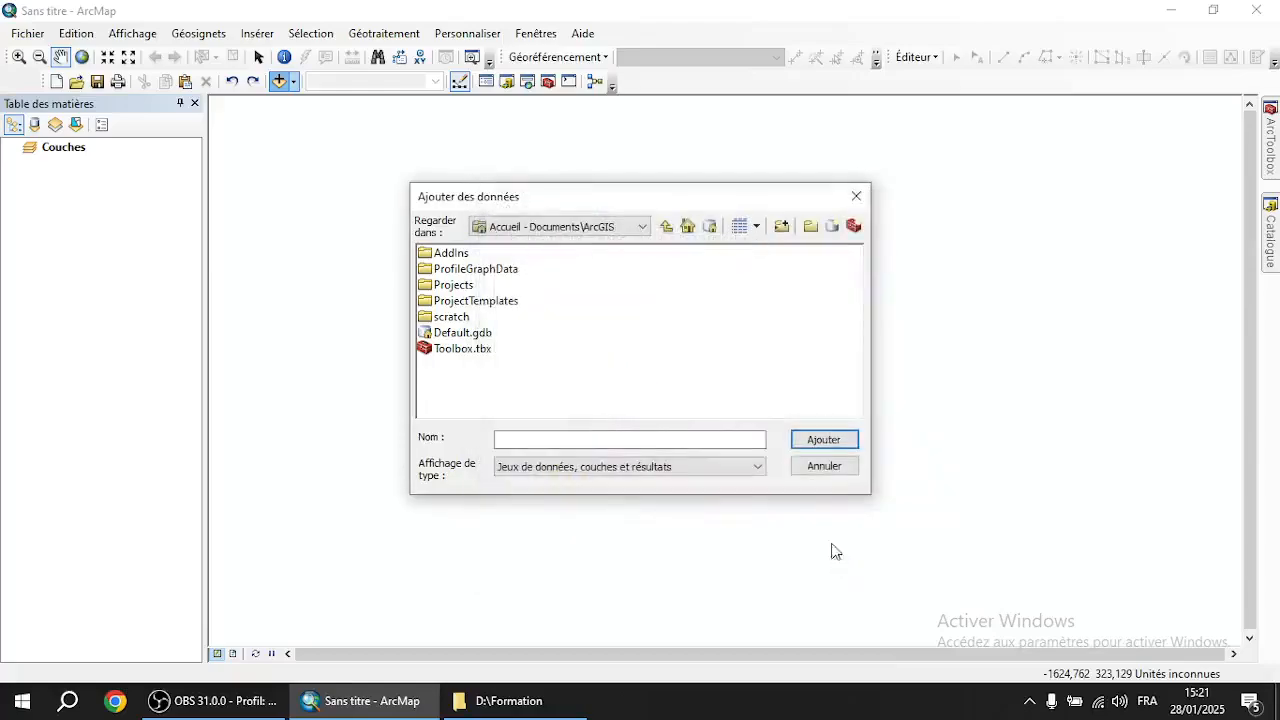
Add Topo.jpg from D:\Formation through the Add Data dialog, accept the spatial reference warning, and undo the addition
left_click(643, 227)
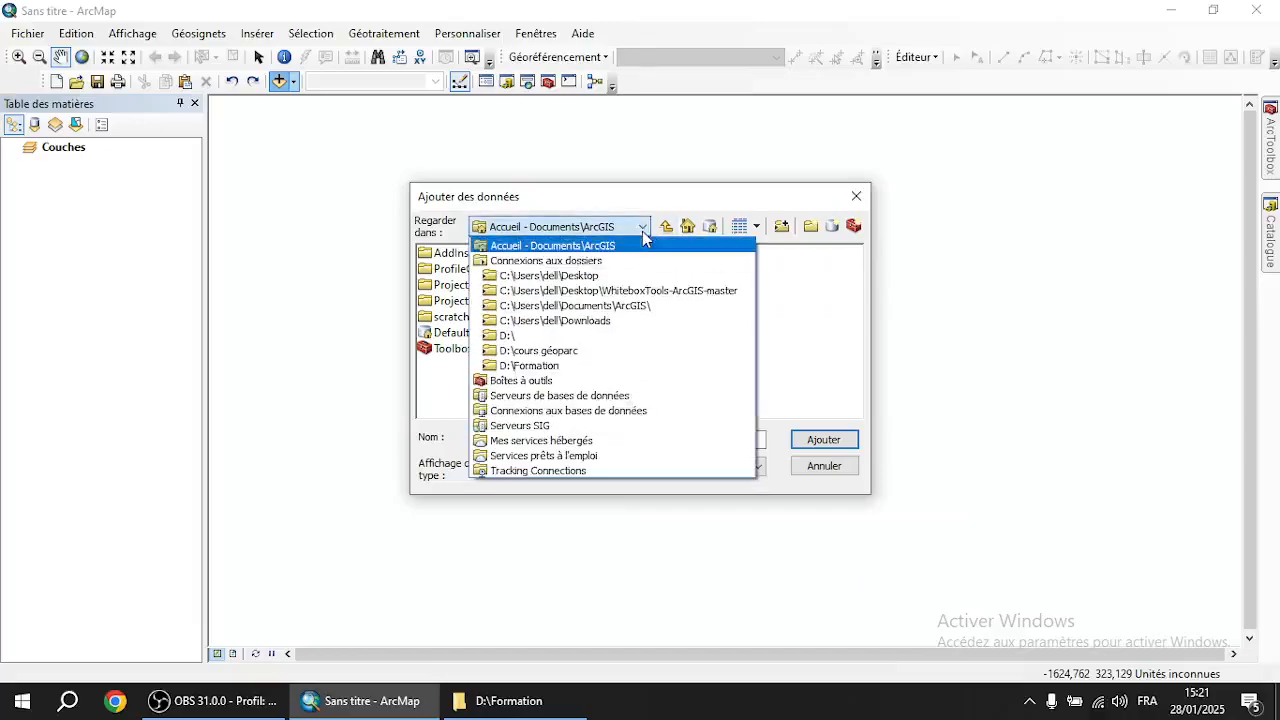
left_click(540, 363)
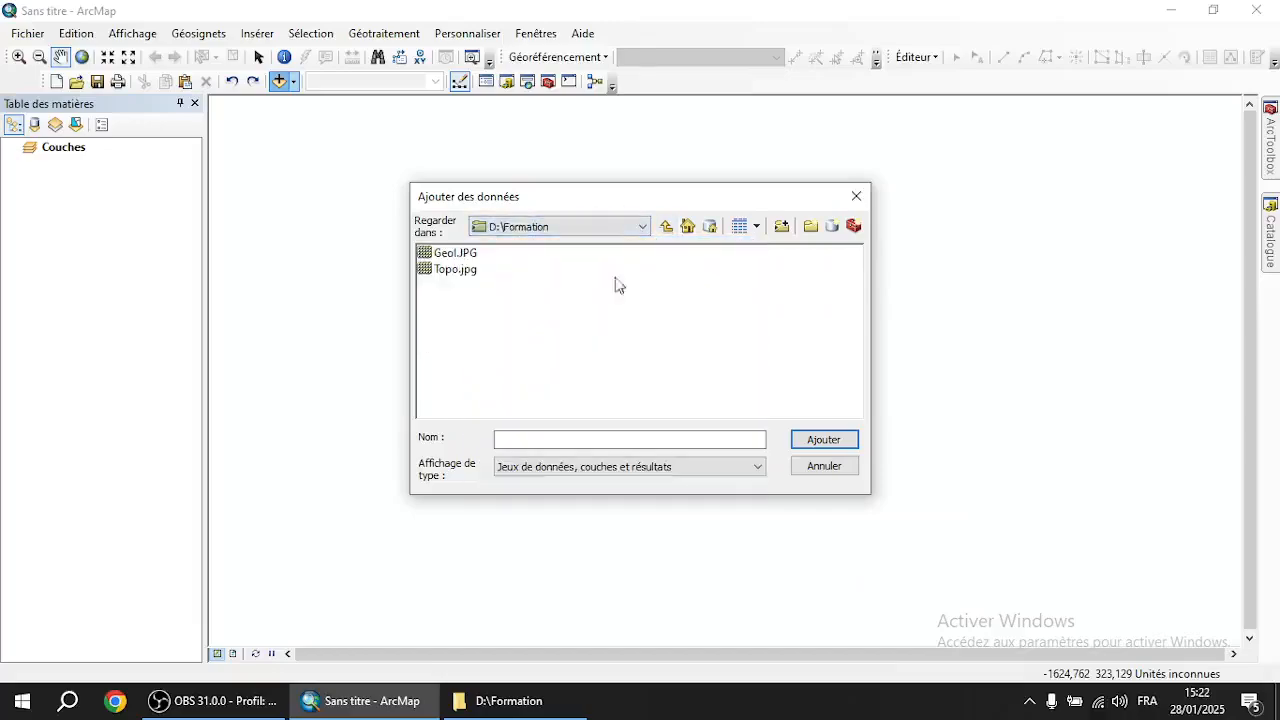
left_click(448, 274)
left_click(825, 441)
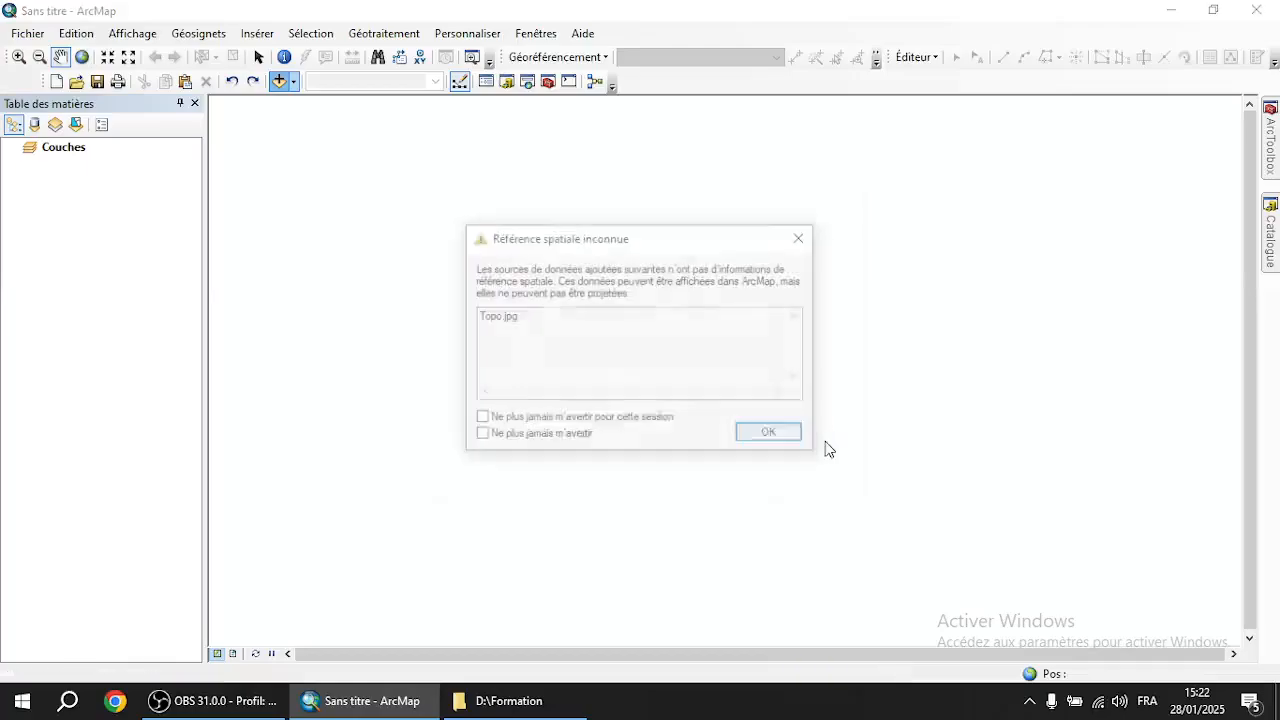
left_click(772, 437)
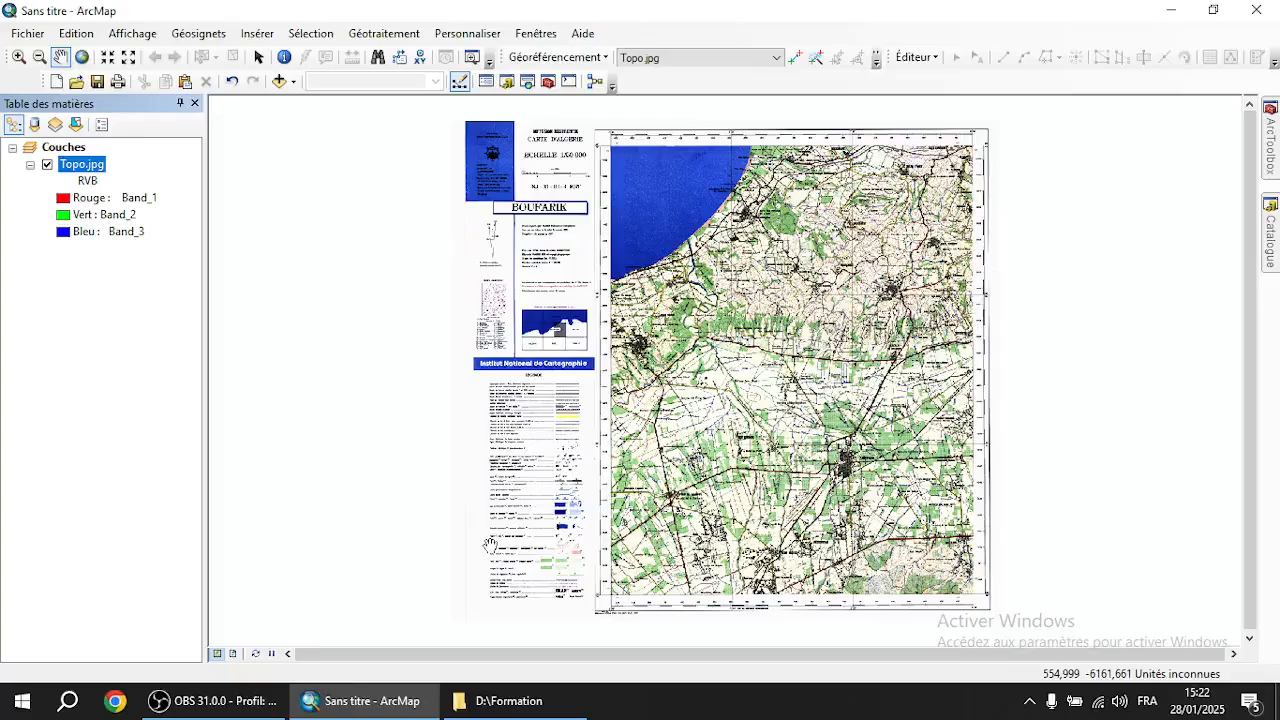
left_click(231, 83)
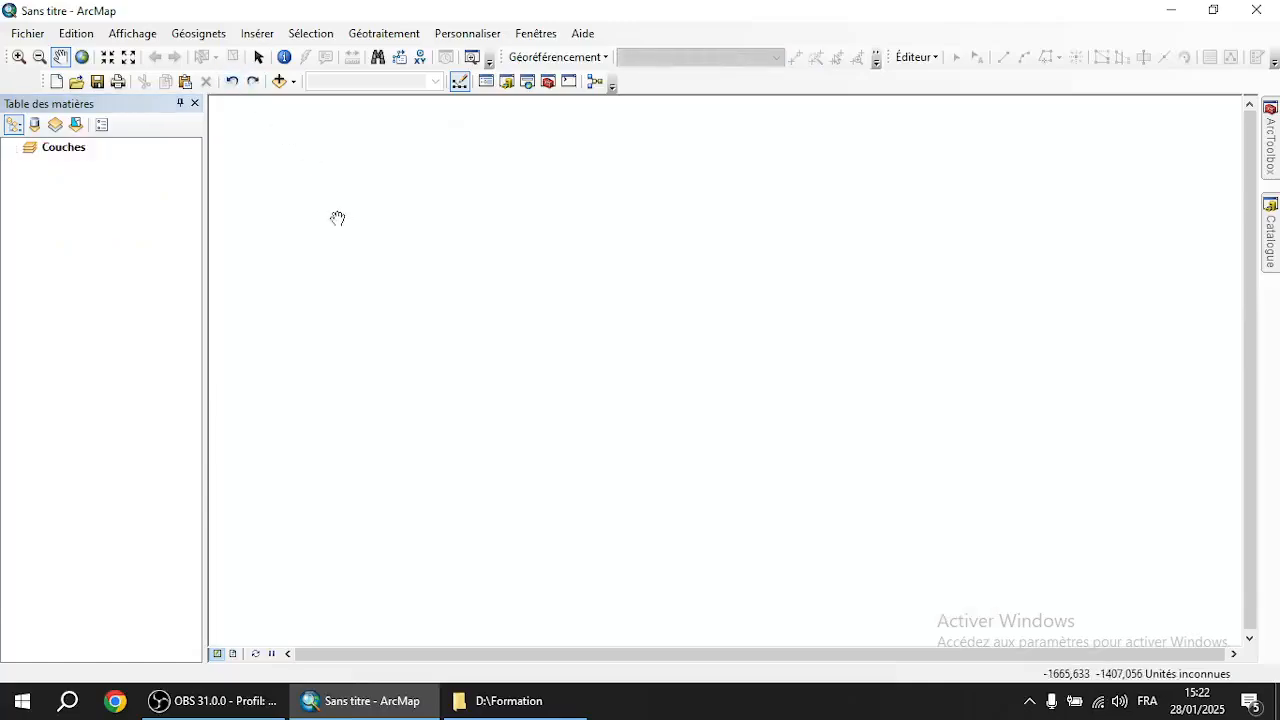
Add the Topo image to the ArcMap map directly from its File Explorer folder and dismiss the unknown spatial reference warning
left_click(509, 700)
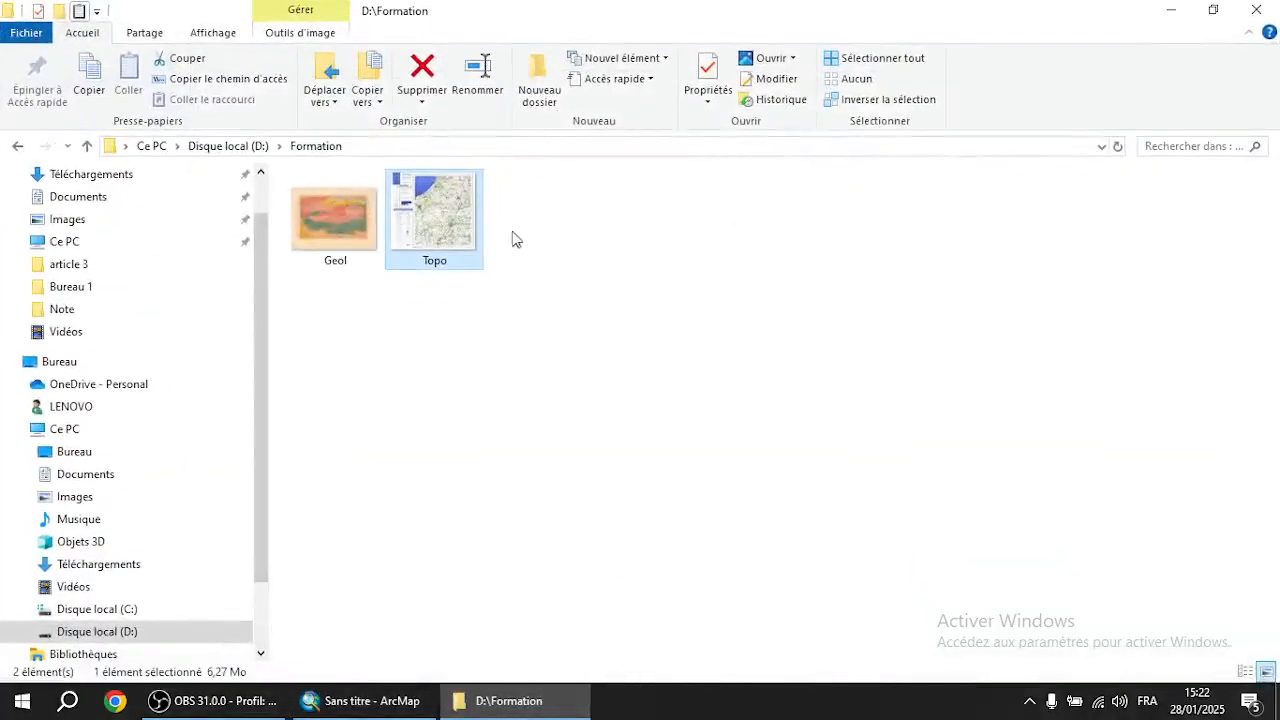
left_click_drag(456, 228, 620, 417)
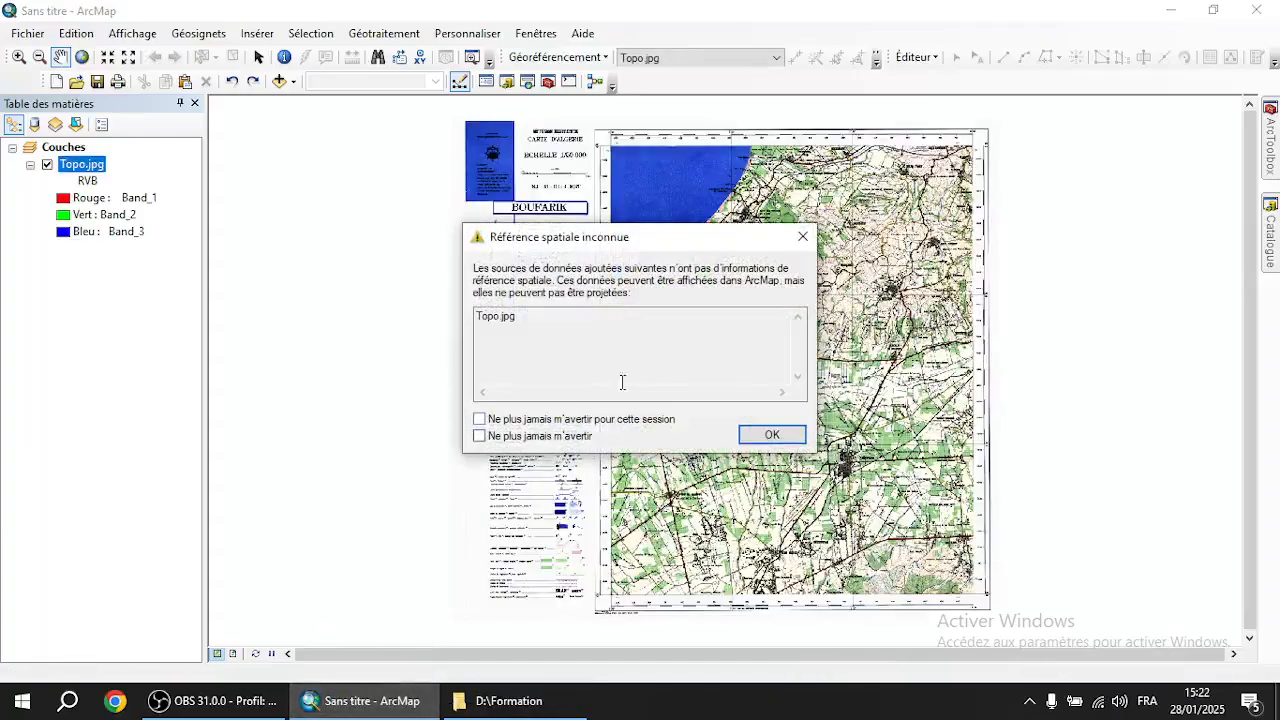
left_click_drag(702, 248, 488, 250)
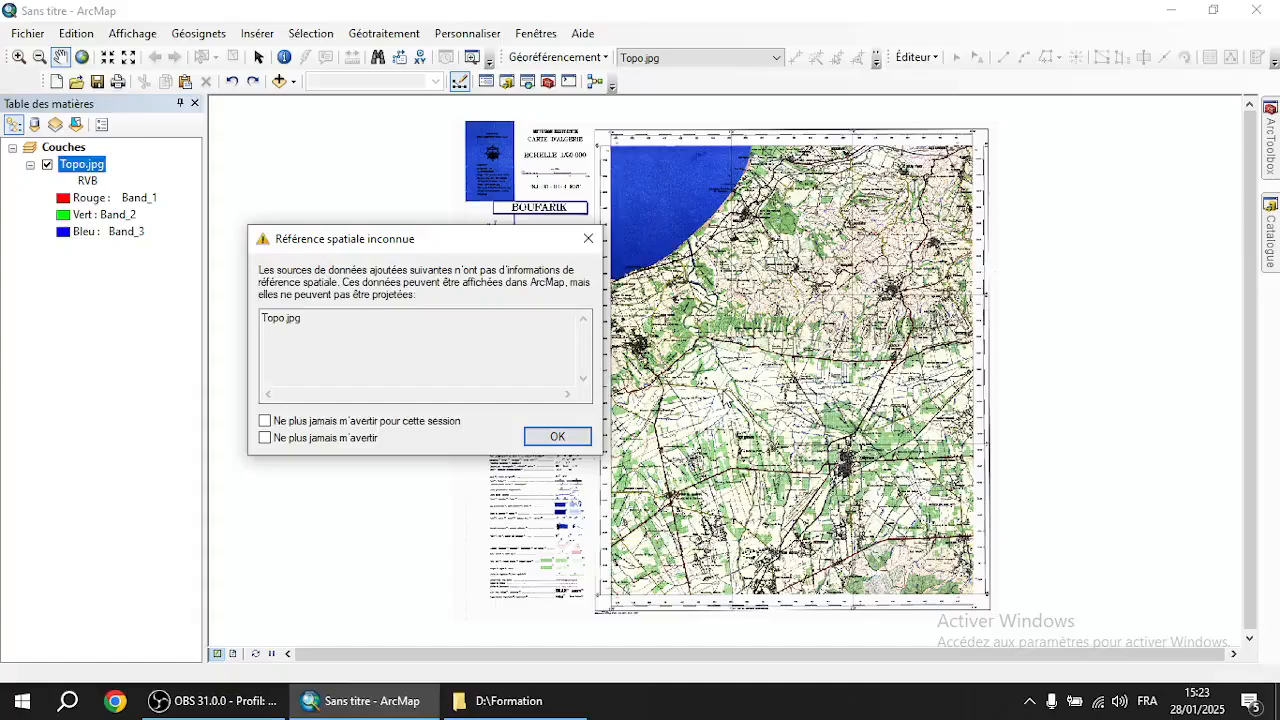
left_click(586, 238)
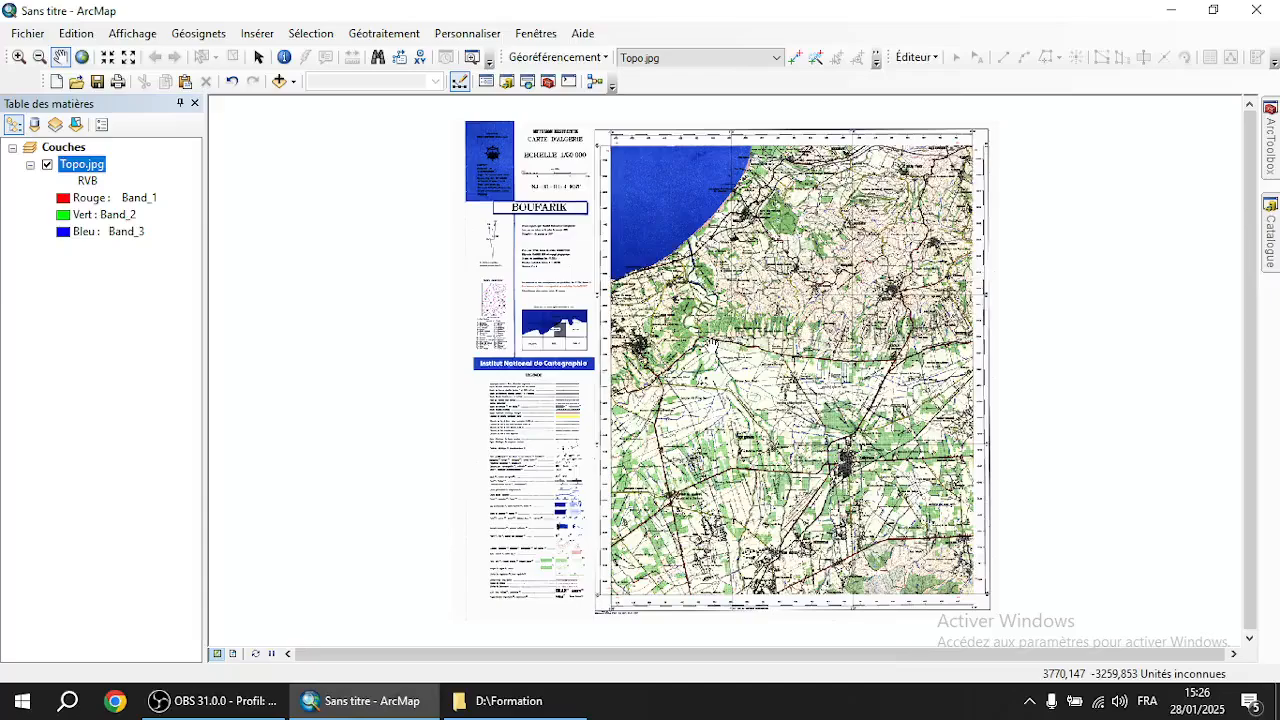
Switch to the D:\Formation folder in File Explorer and open the Topo image in Photos
key("alt+Tab")
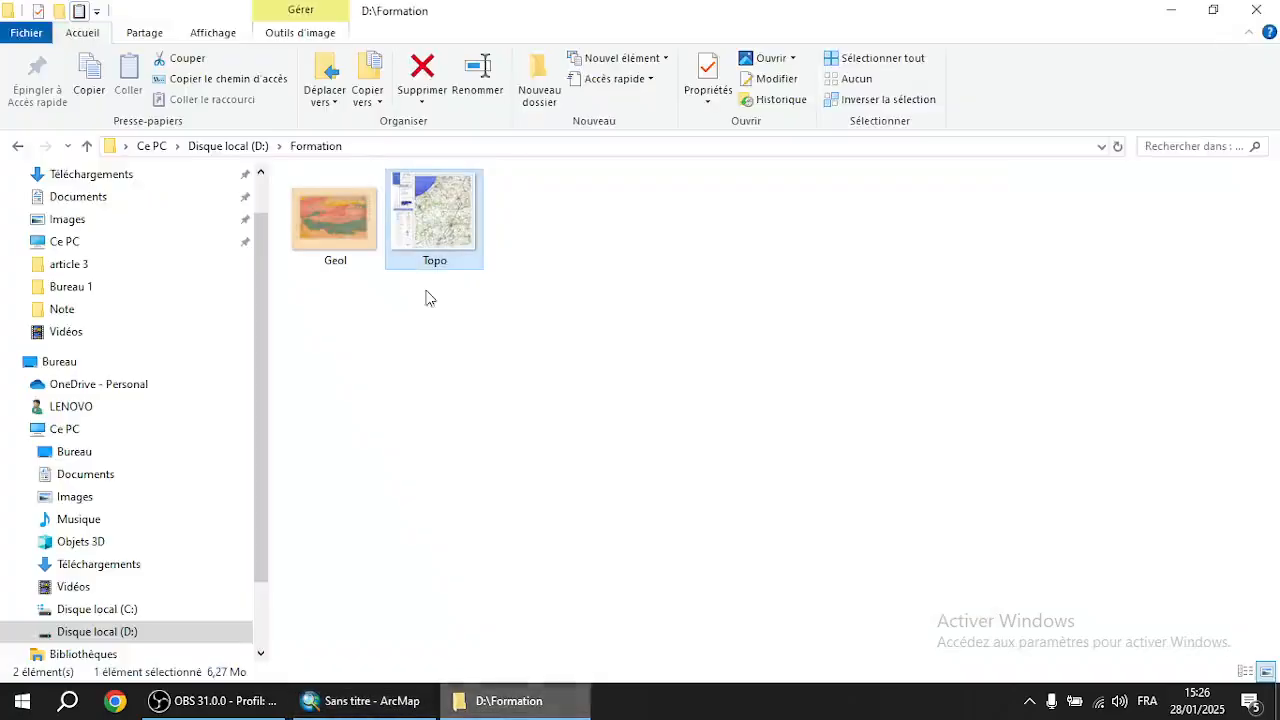
double_click(431, 222)
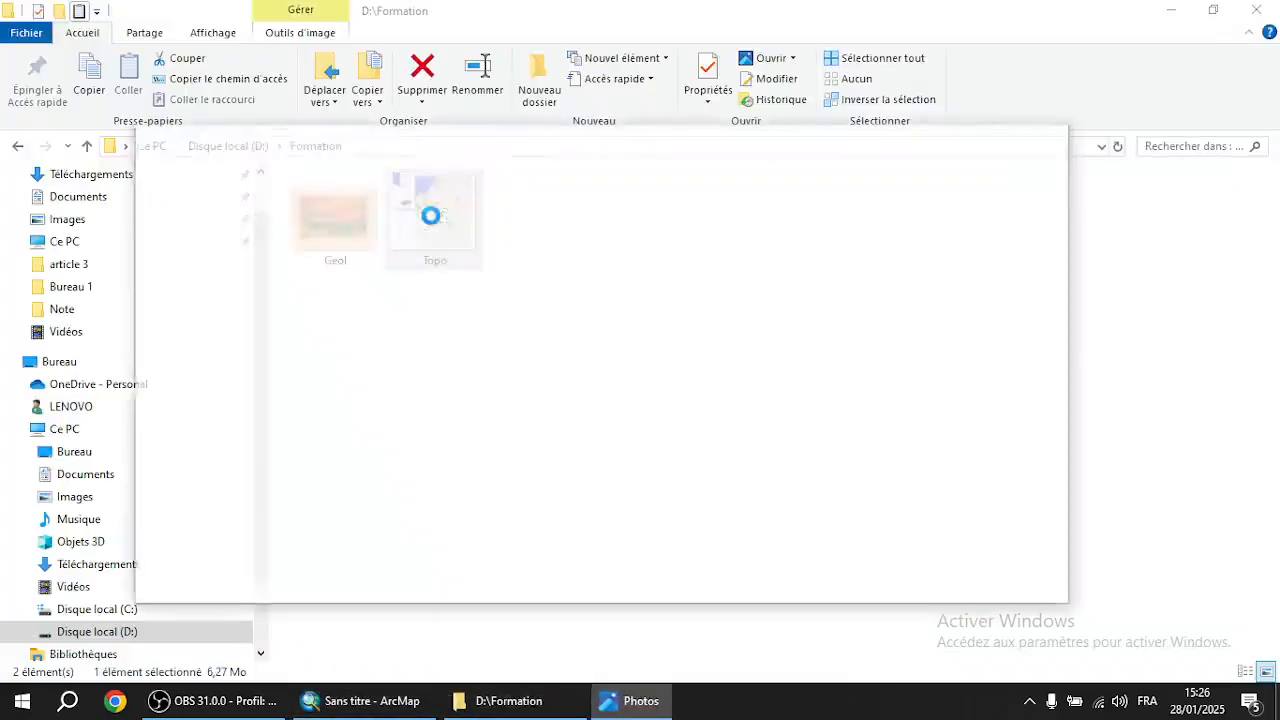
left_click(1009, 150)
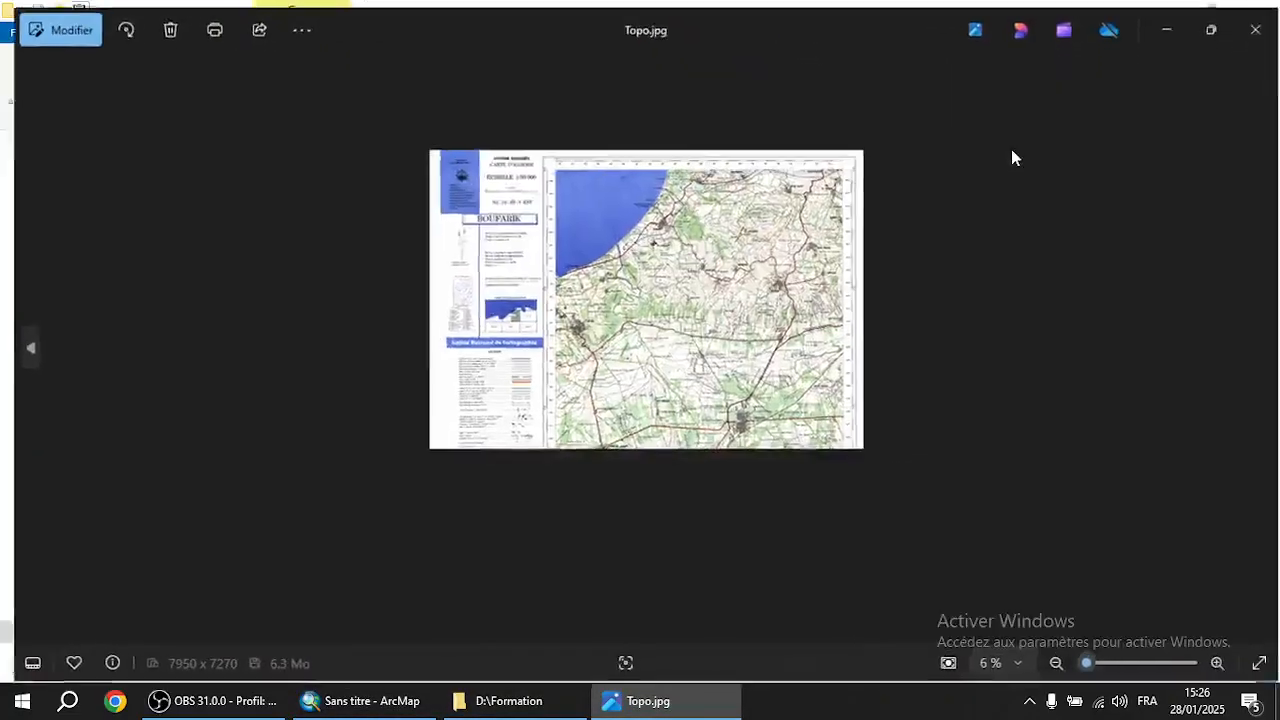
Examine the Topo map's projection, ellipsoid and kilometre grid notes and the coordinates around the northwest corner of its frame
left_click(1110, 664)
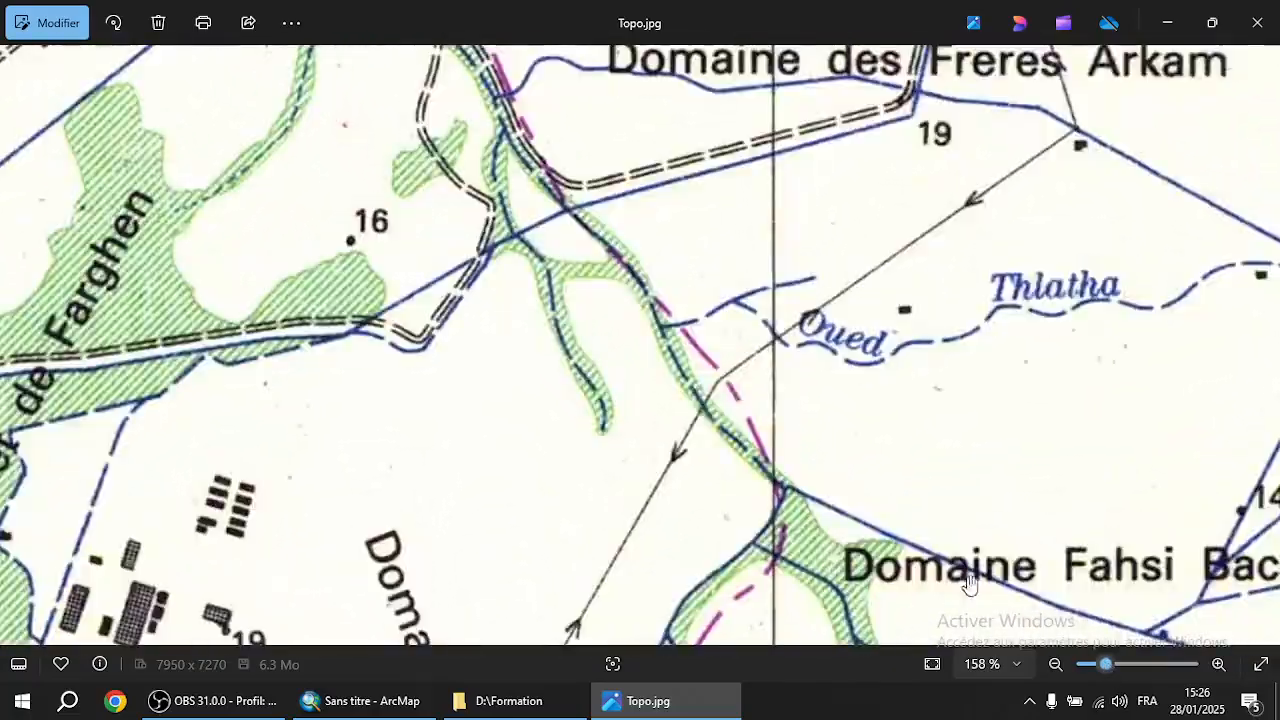
left_click(1090, 667)
left_click_drag(318, 256, 880, 617)
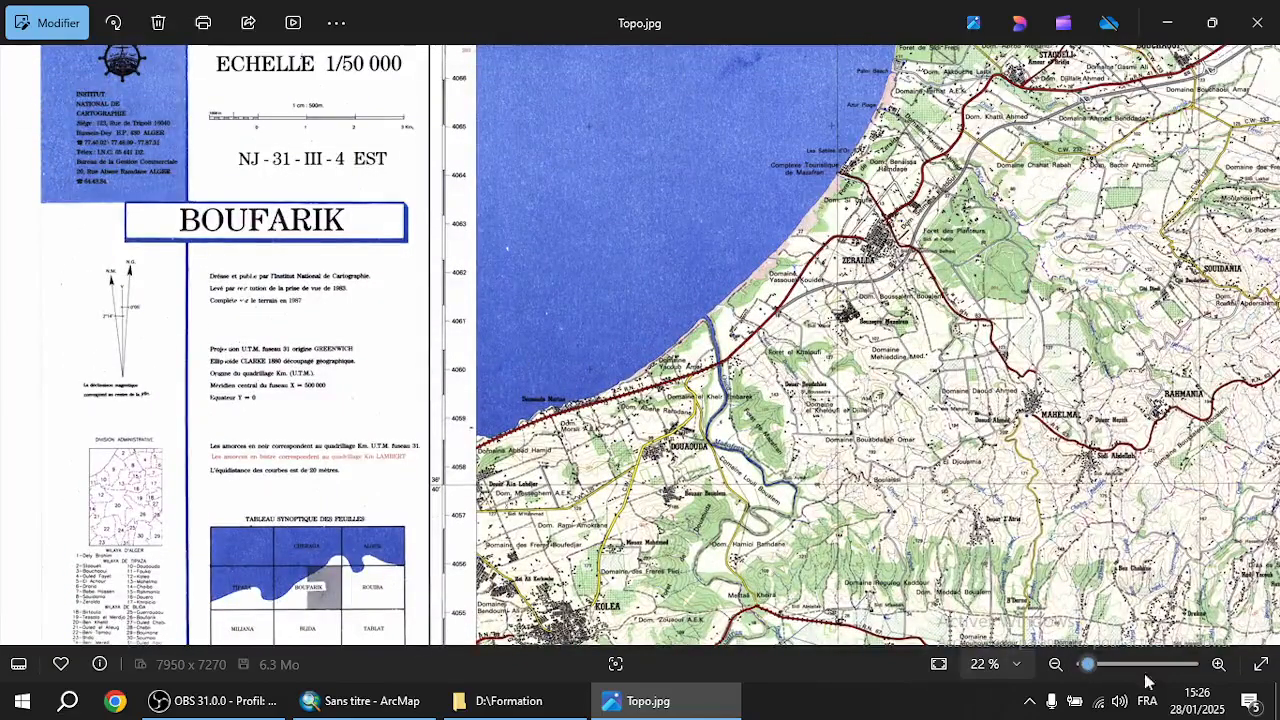
left_click(1217, 665)
left_click(1217, 665)
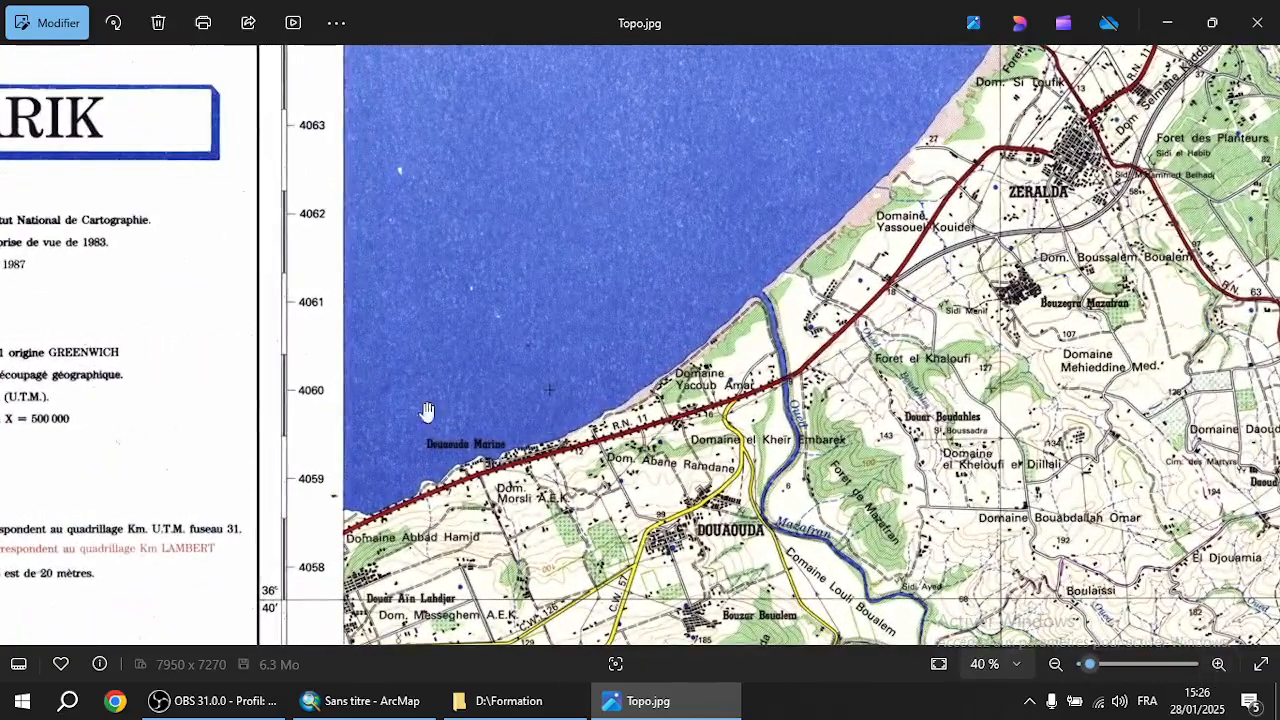
left_click_drag(427, 413, 976, 515)
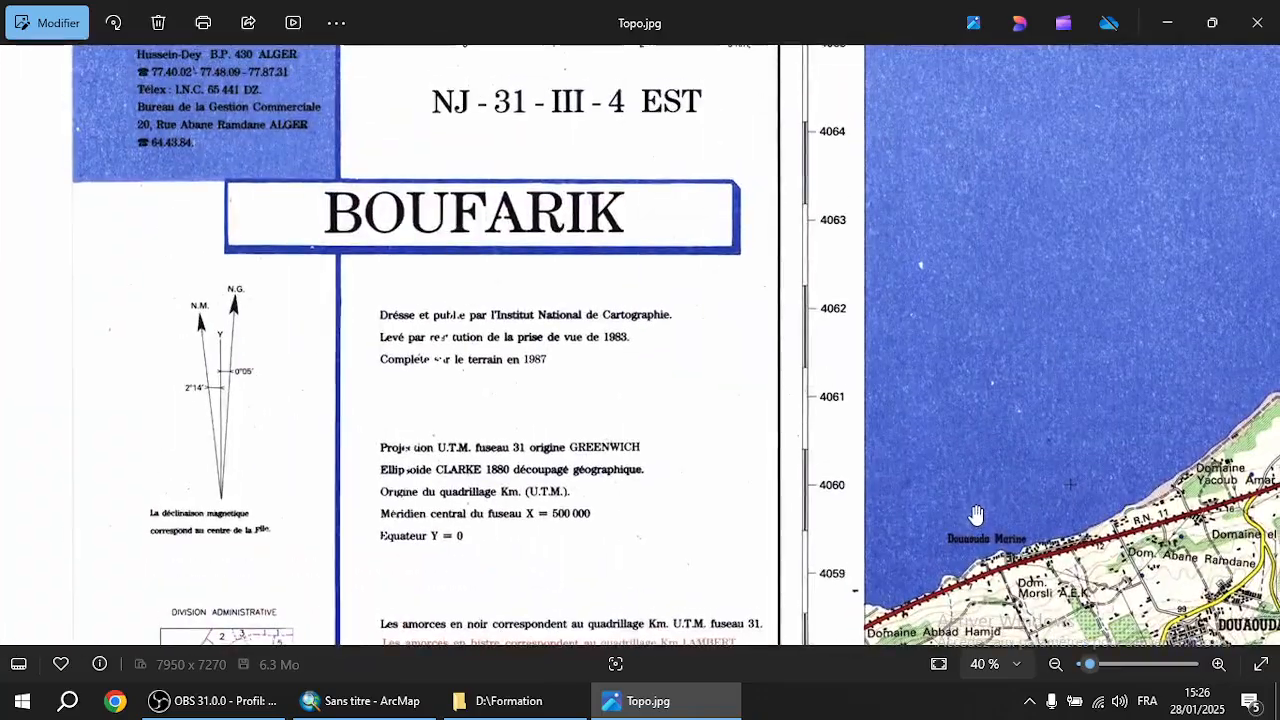
left_click(1217, 665)
left_click(1217, 665)
left_click_drag(666, 526, 693, 349)
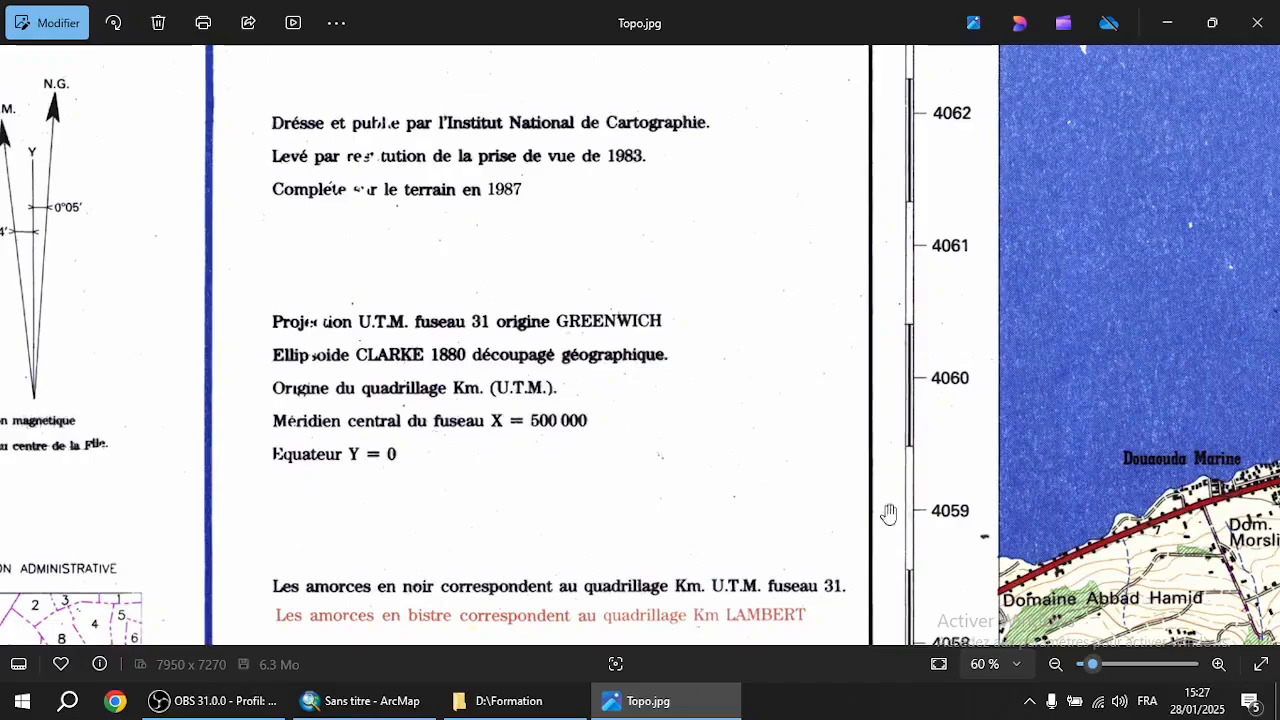
left_click_drag(703, 523, 686, 381)
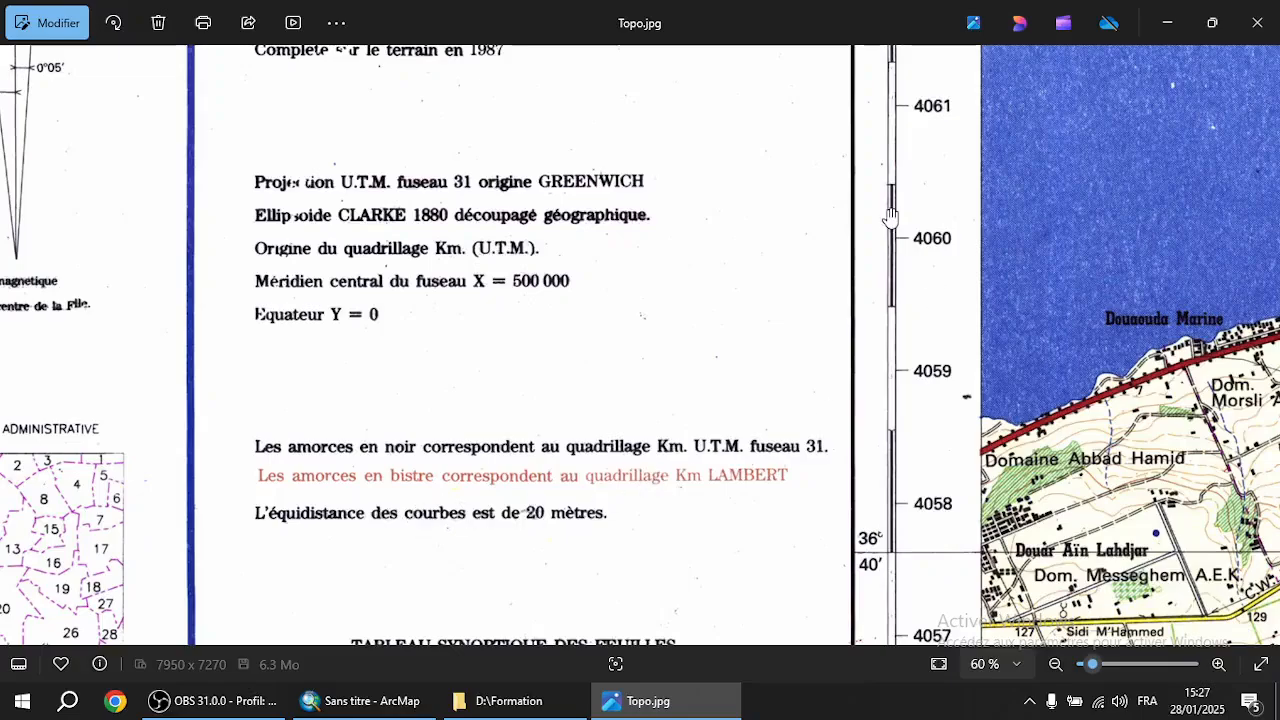
scroll(900, 200, "up", 4)
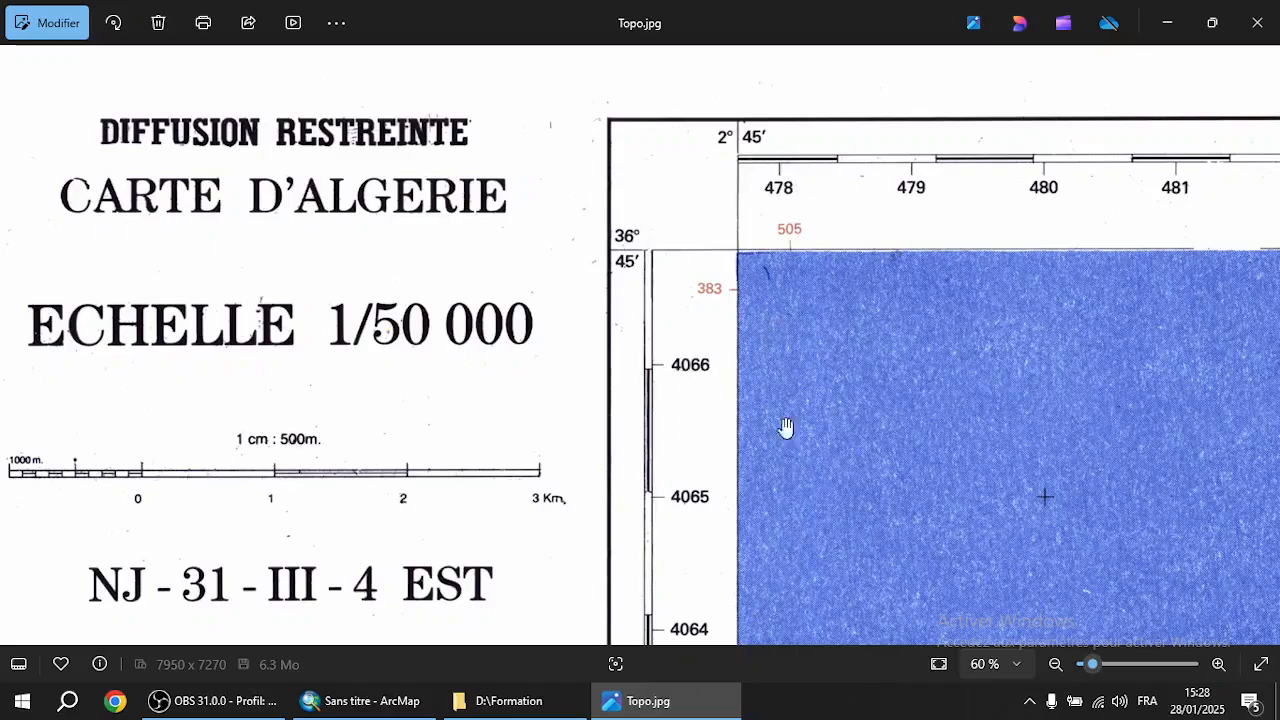
left_click_drag(1076, 470, 554, 417)
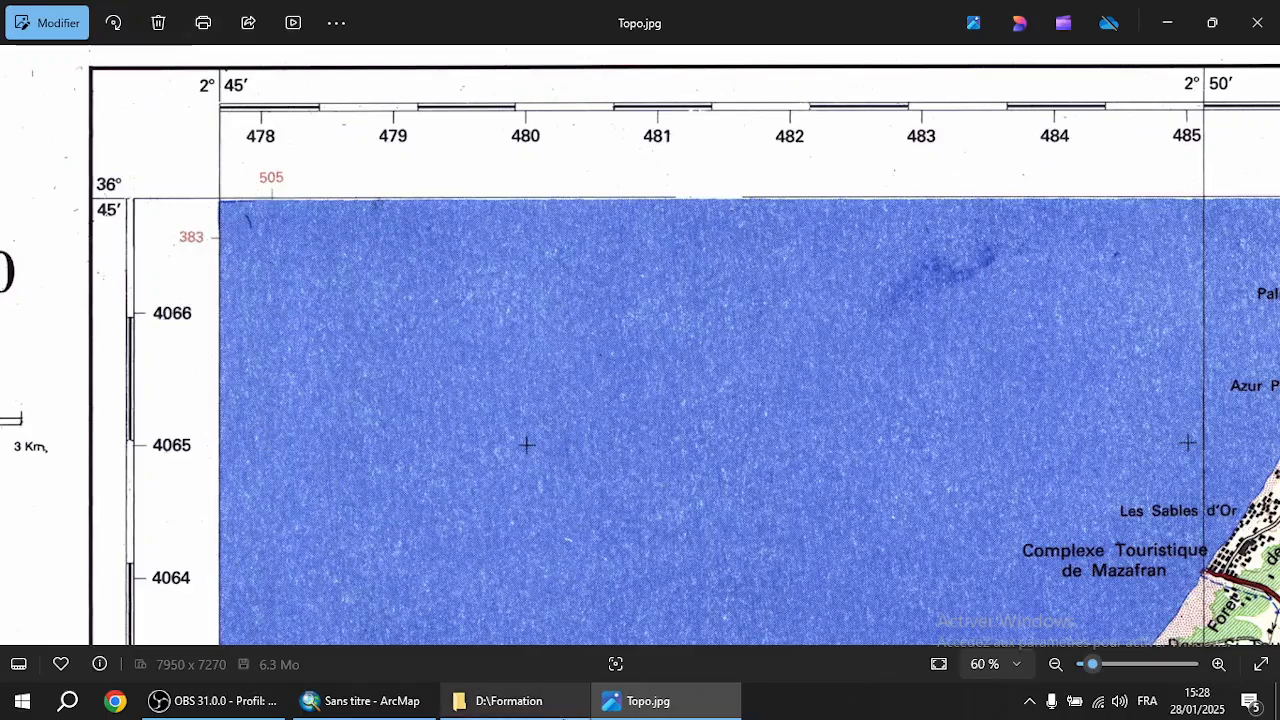
Switch to ArcMap and open the Couches data frame's coordinate system properties to review the available coordinate system categories
mouse_move(560, 714)
mouse_move(383, 712)
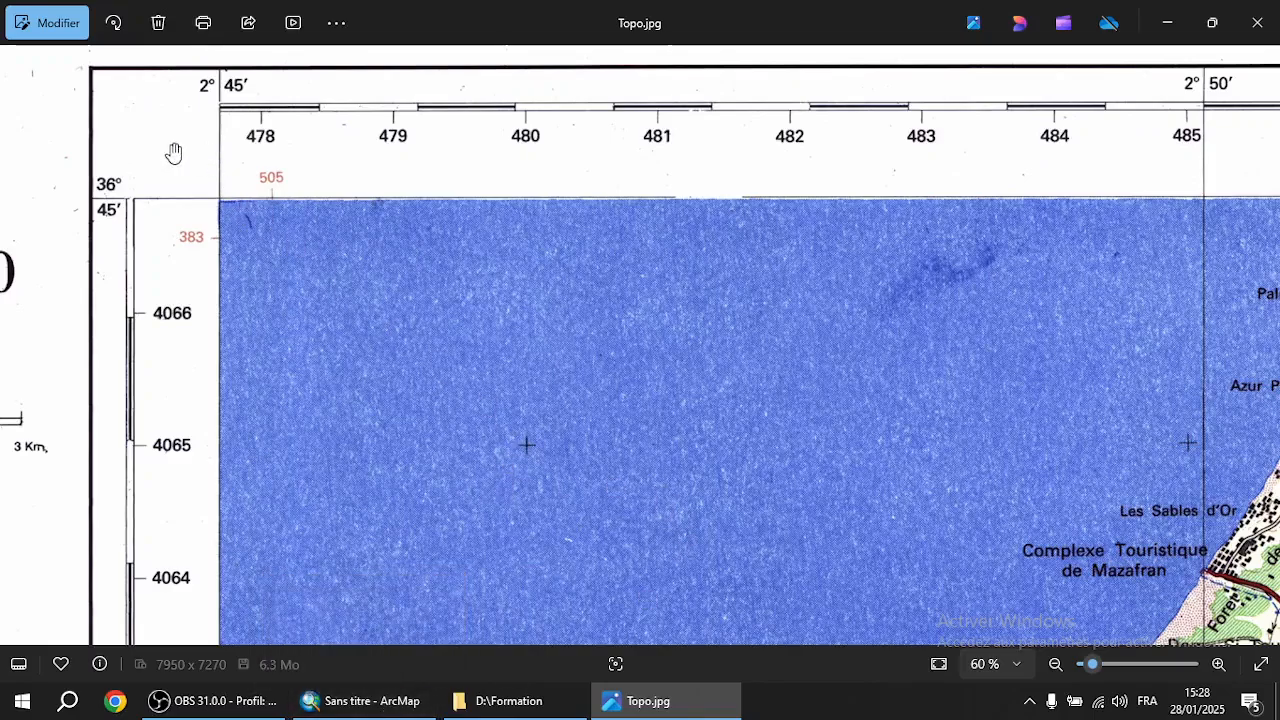
left_click(384, 700)
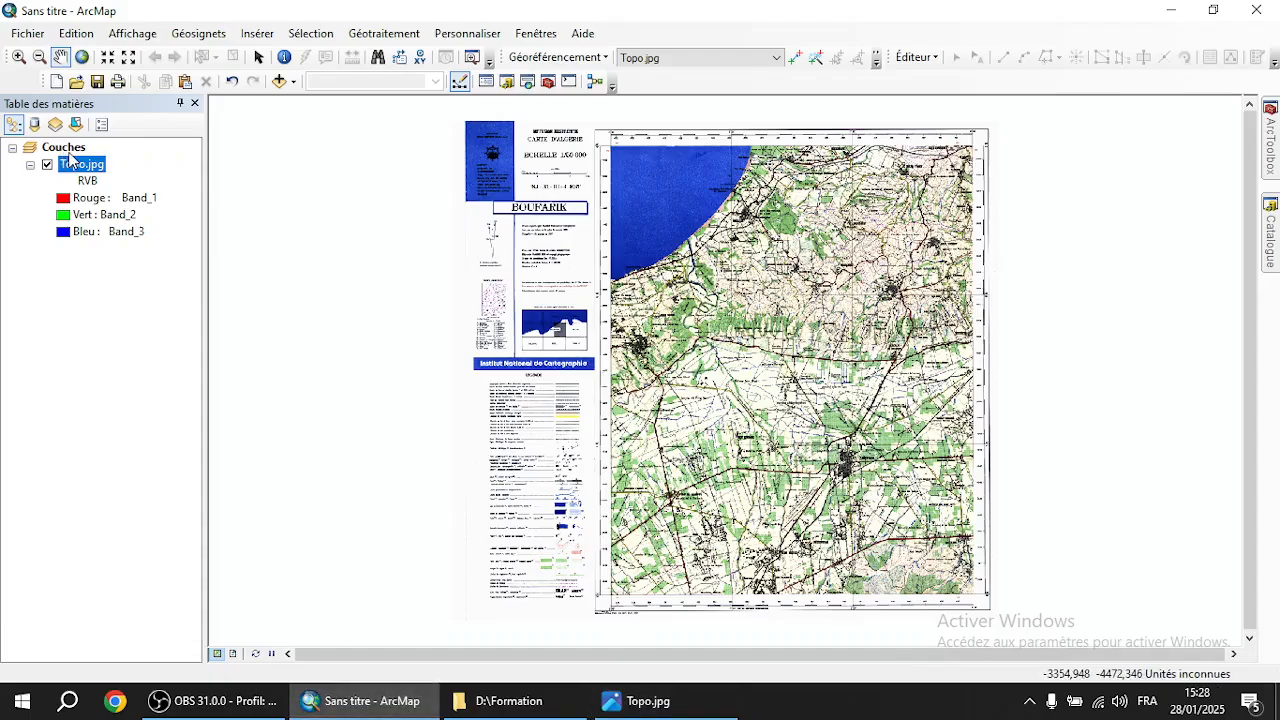
double_click(69, 152)
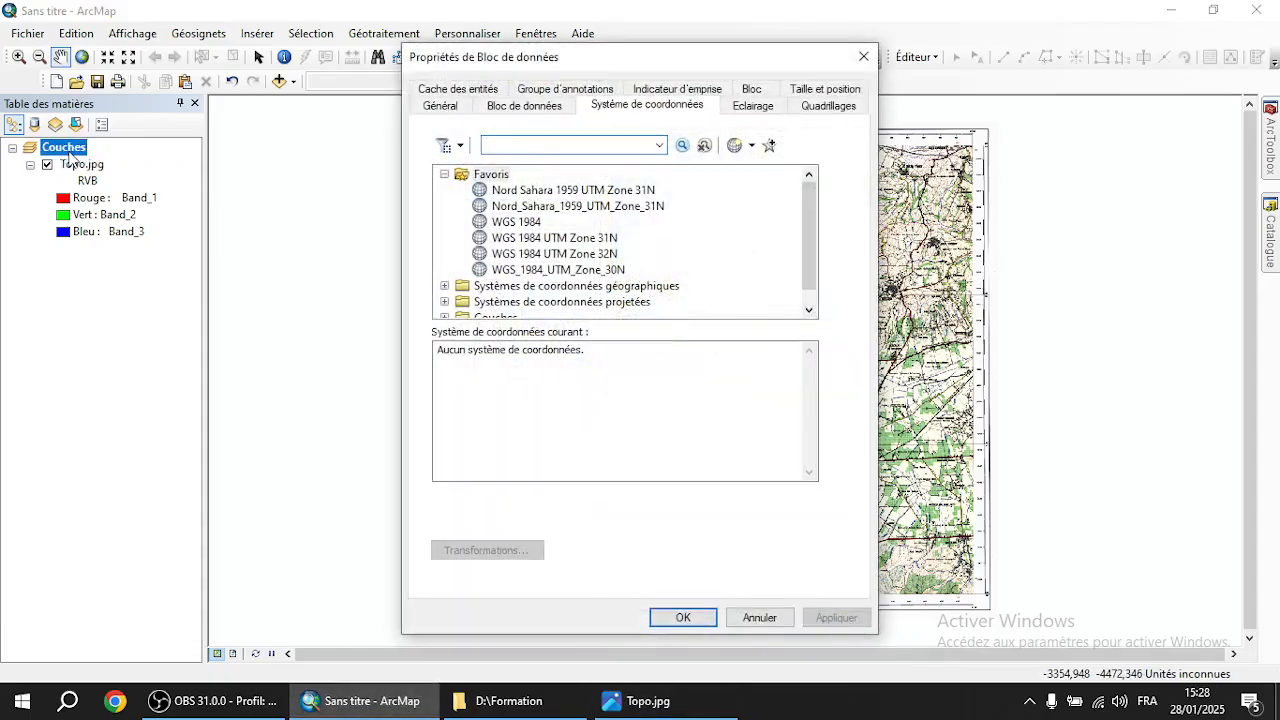
left_click(864, 56)
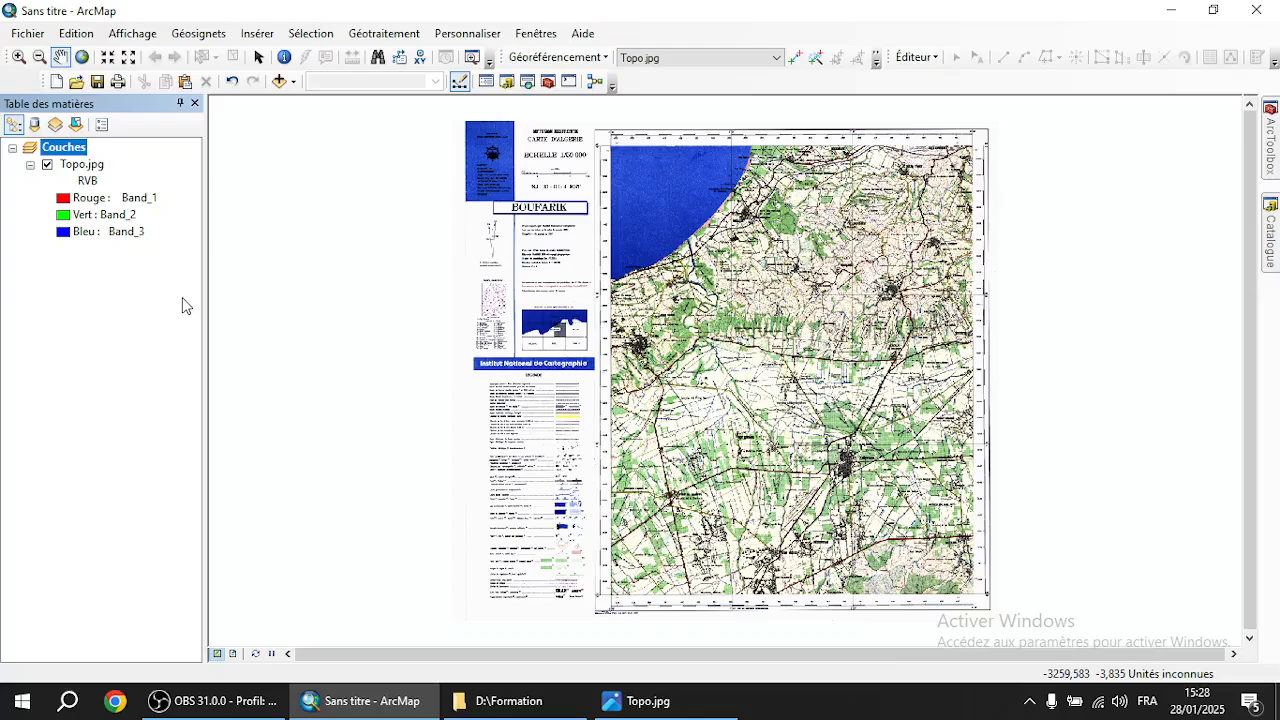
double_click(65, 152)
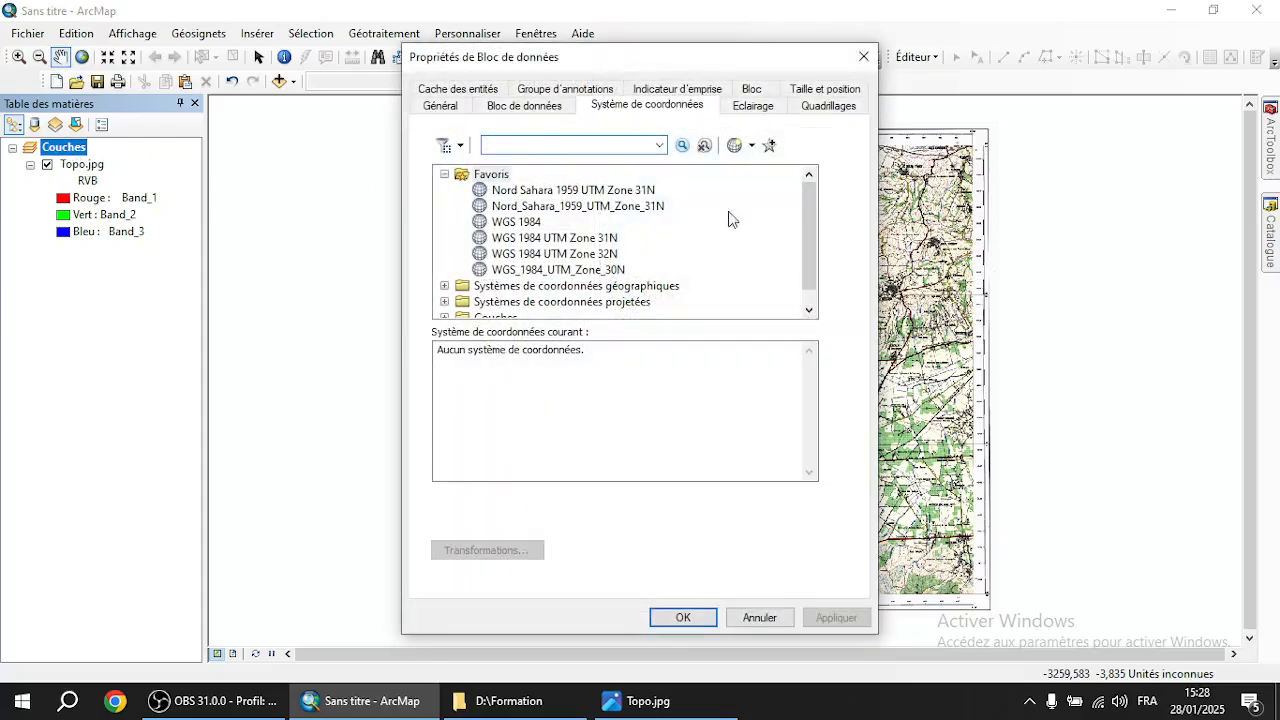
left_click(445, 174)
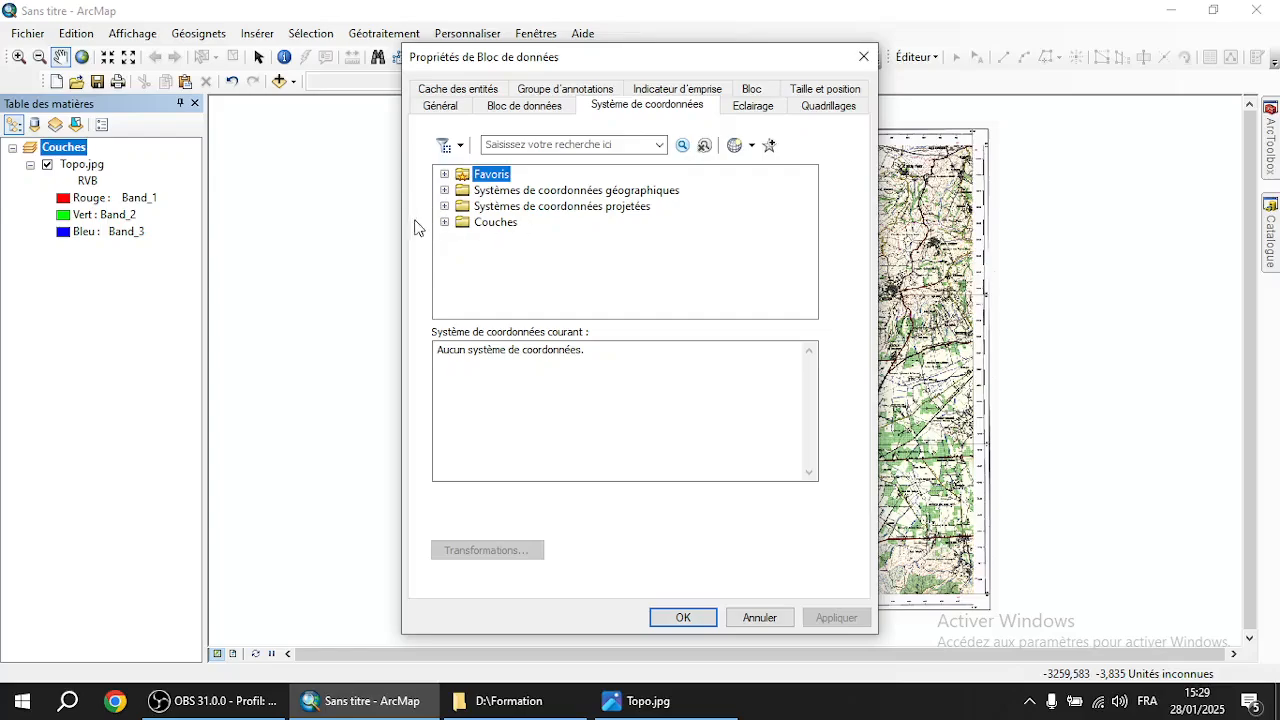
left_click(490, 222)
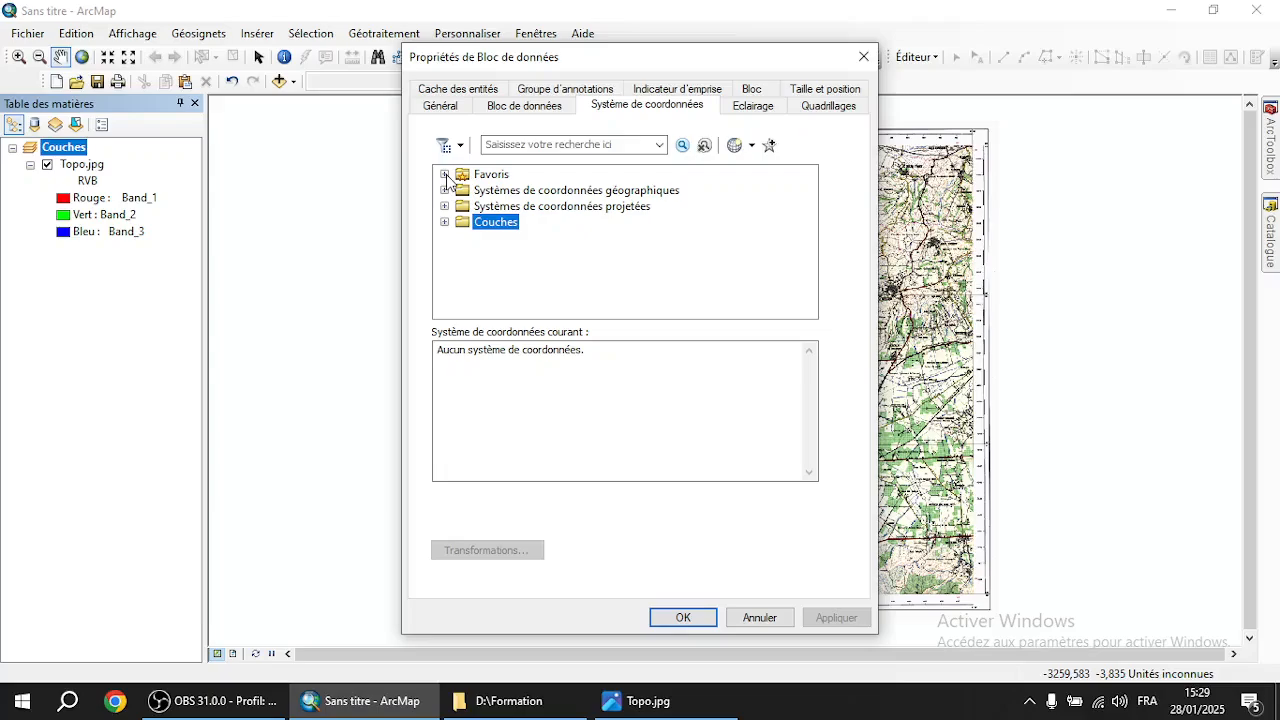
left_click(510, 192)
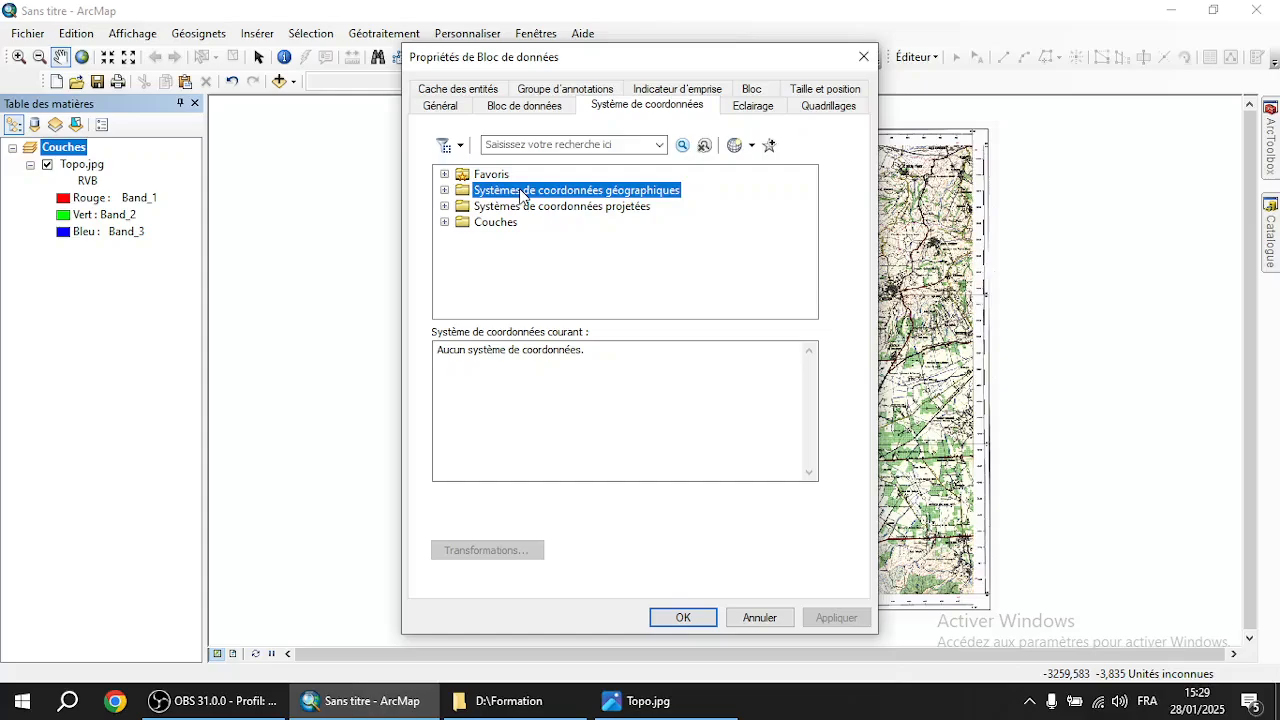
Choose WGS 1984 from the Monde geographic coordinate systems for the data frame, and collapse the geographic category
left_click(445, 191)
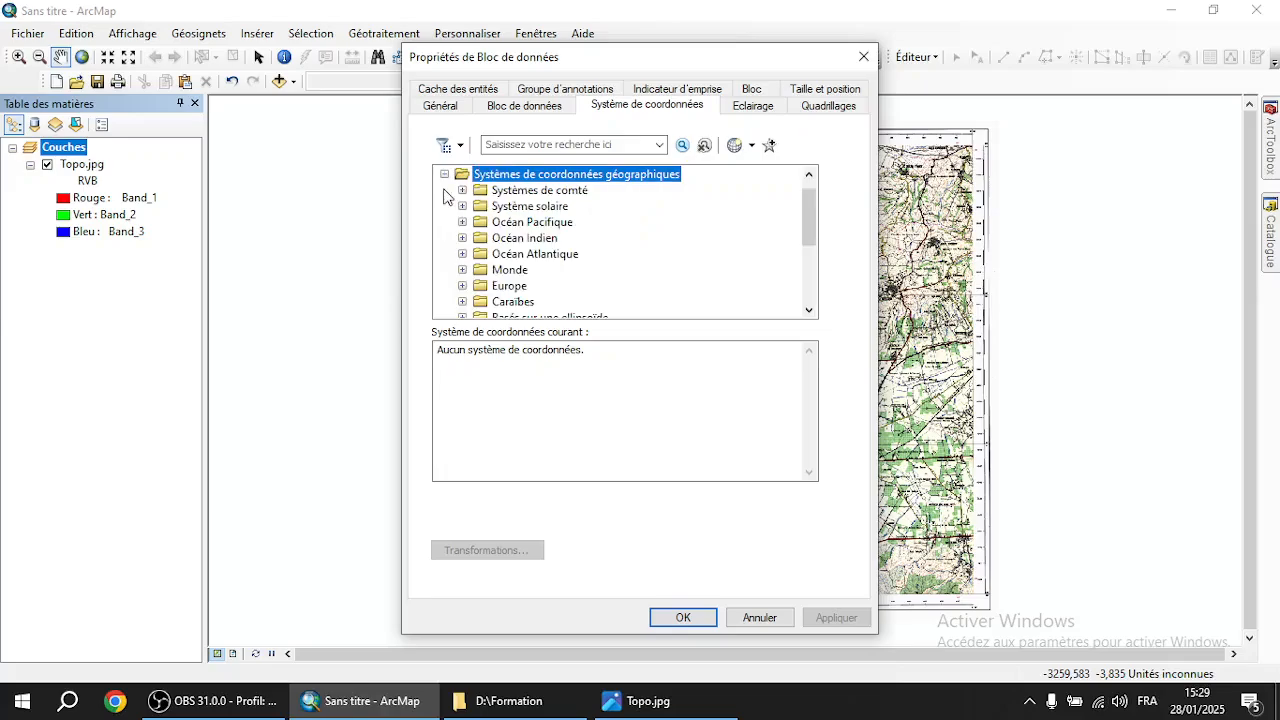
mouse_move(812, 228)
left_mouse_down()
mouse_move(812, 280)
mouse_move(804, 236)
left_mouse_up()
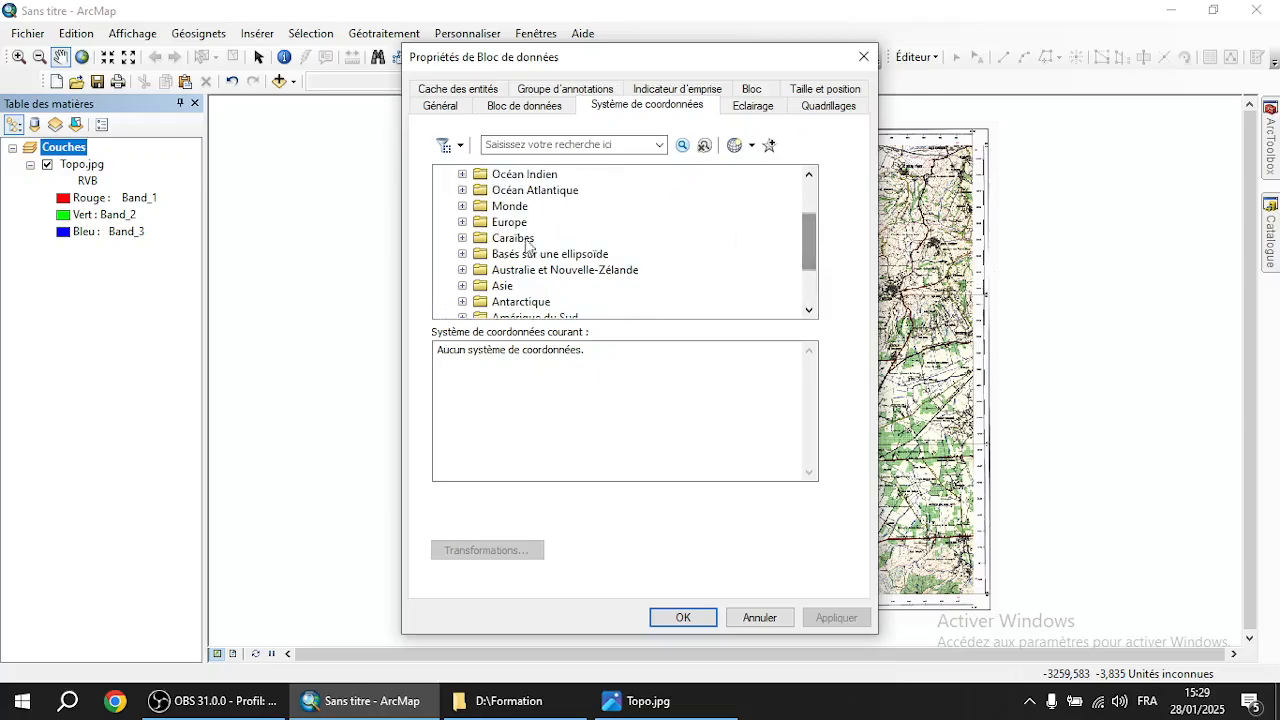
left_click(463, 206)
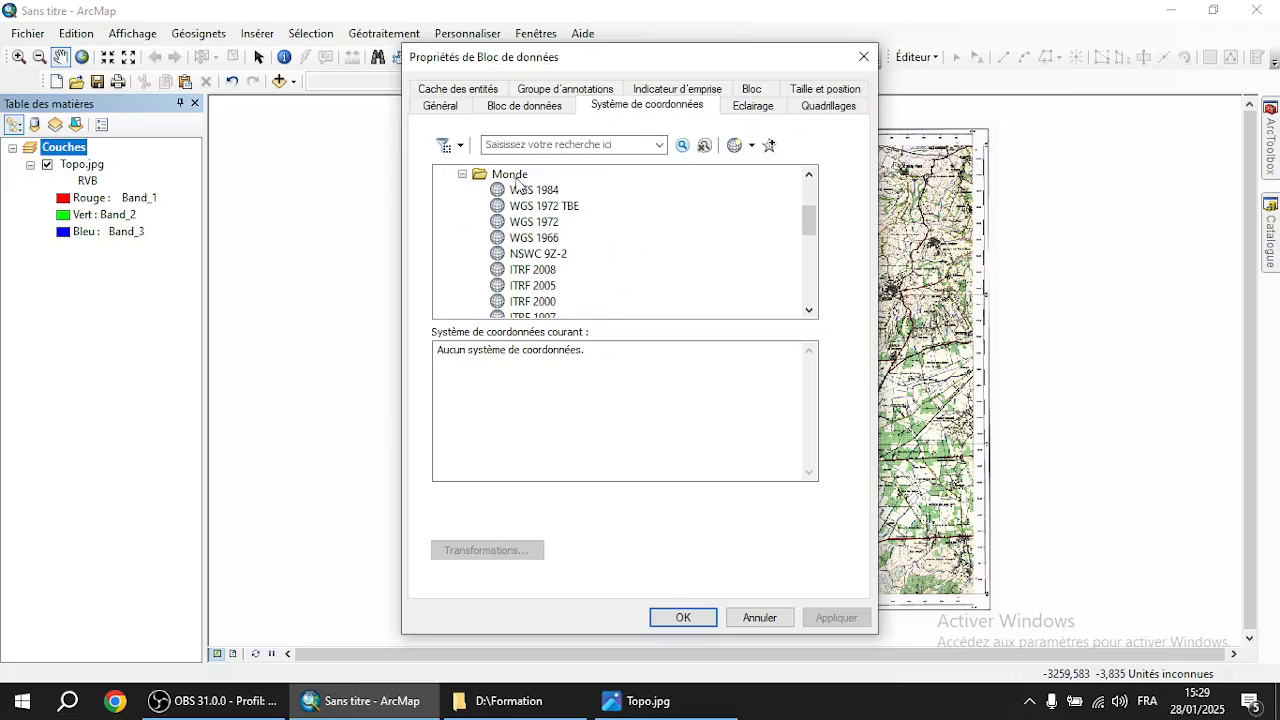
left_click(516, 176)
left_click(525, 191)
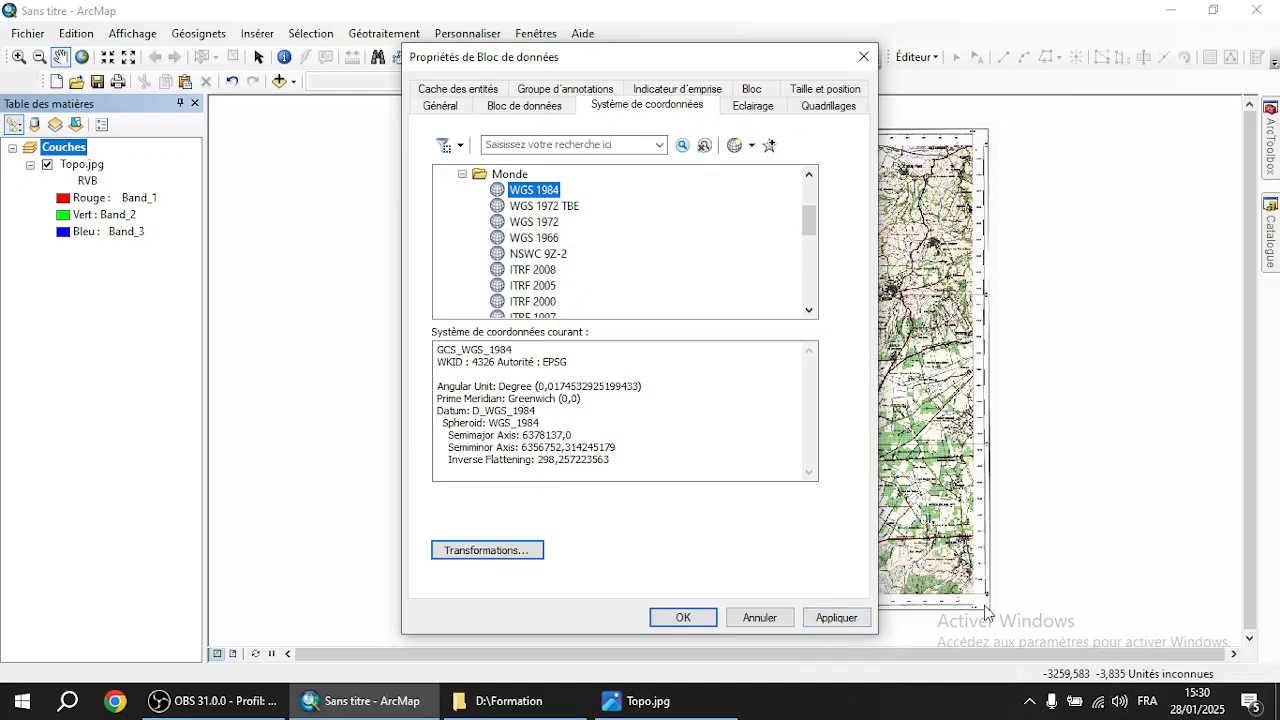
left_click(465, 175)
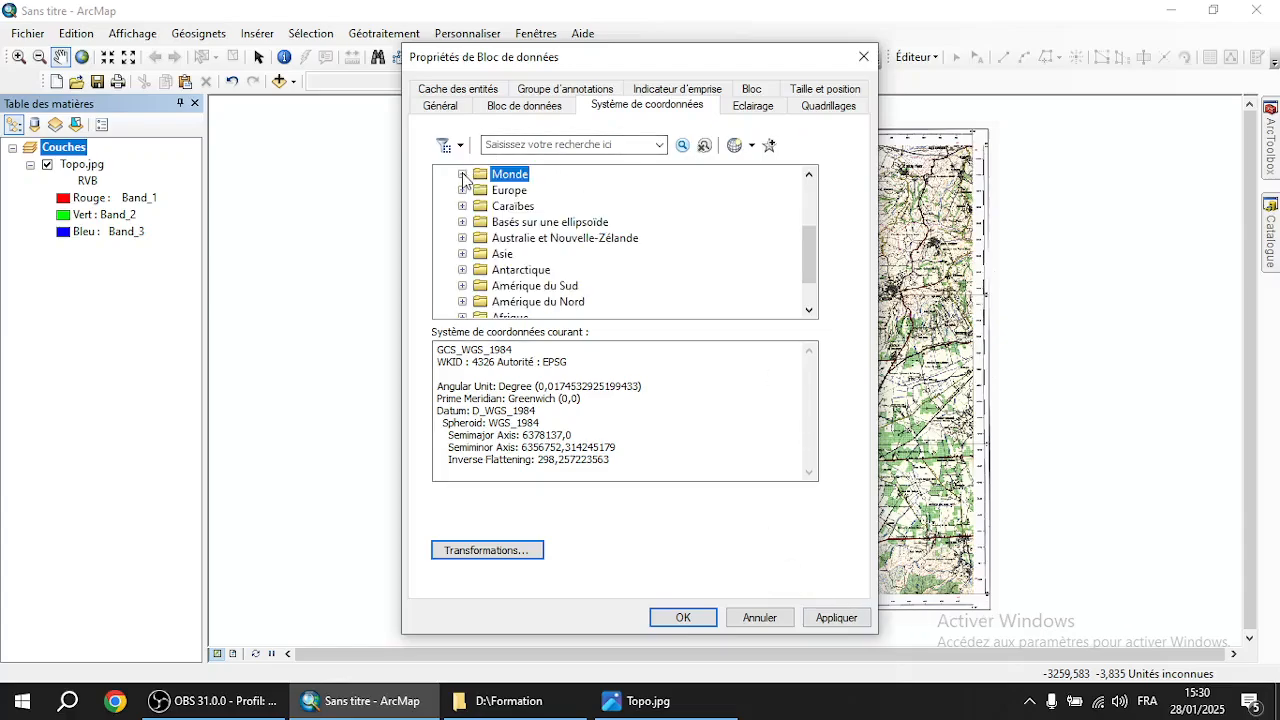
left_click_drag(808, 265, 806, 209)
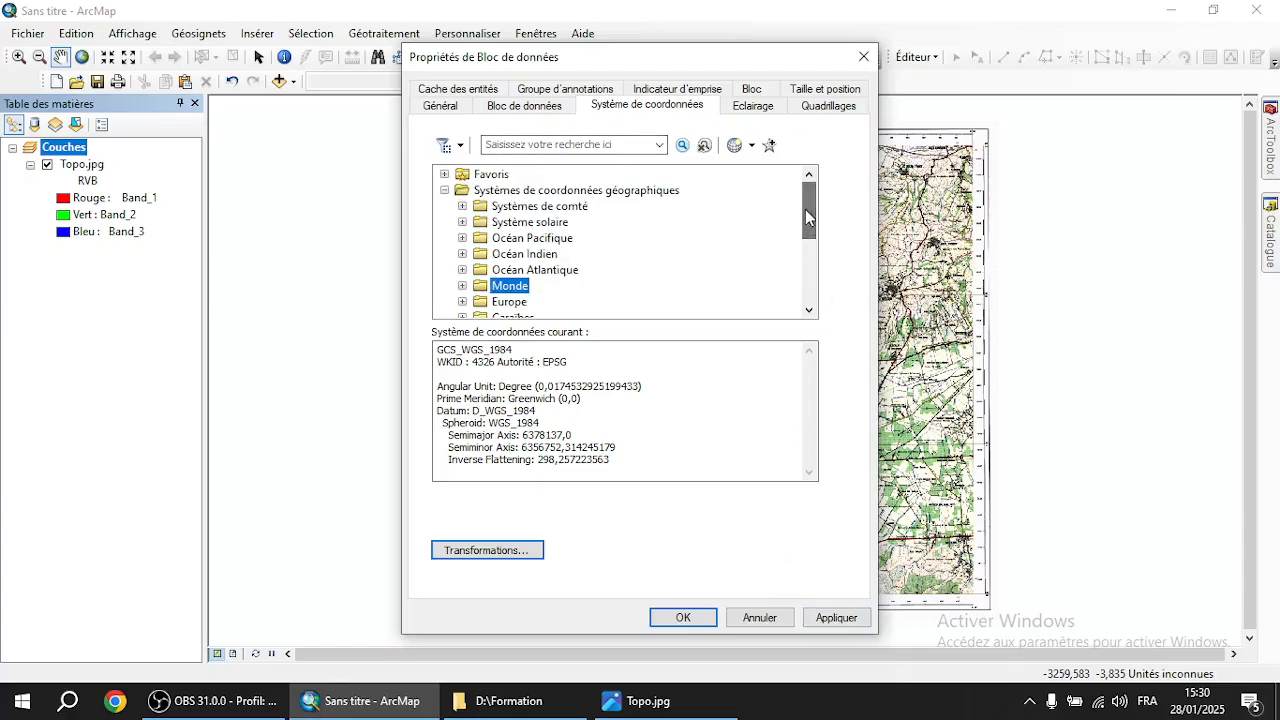
left_click(445, 190)
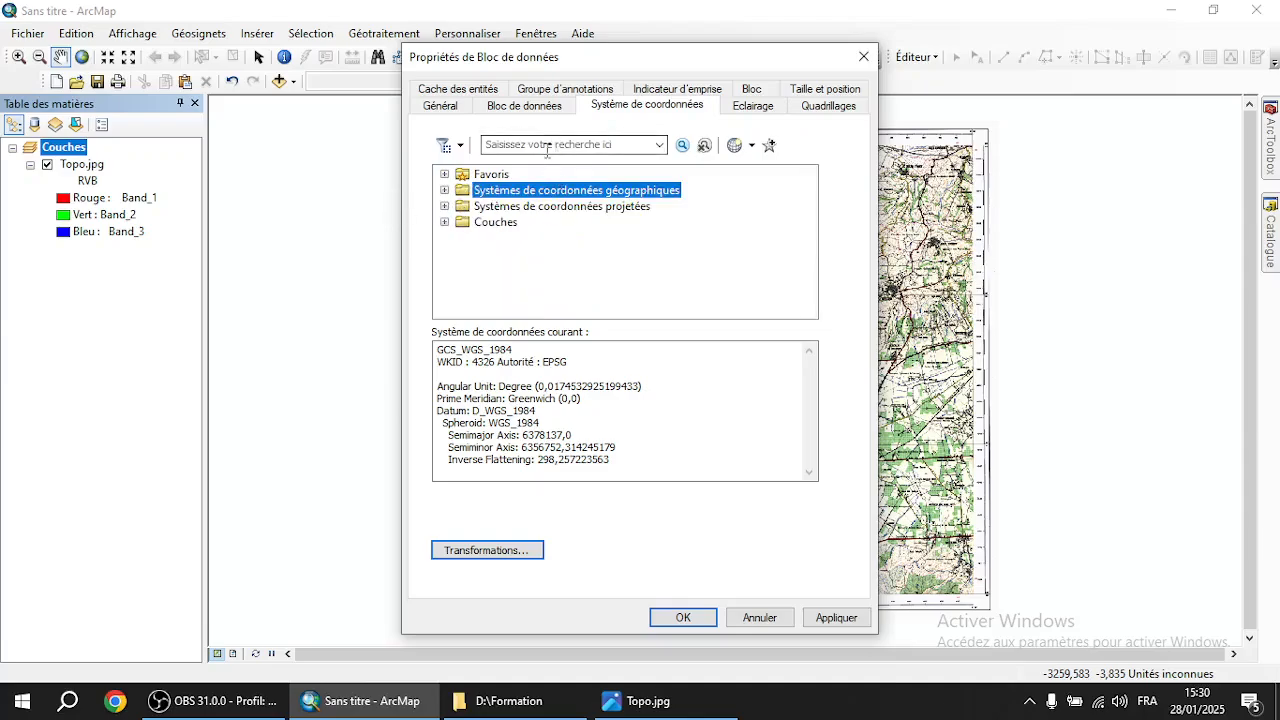
Choose Nord Algerie ancienne from the African national grids among the projected coordinate systems for the data frame
left_click(473, 209)
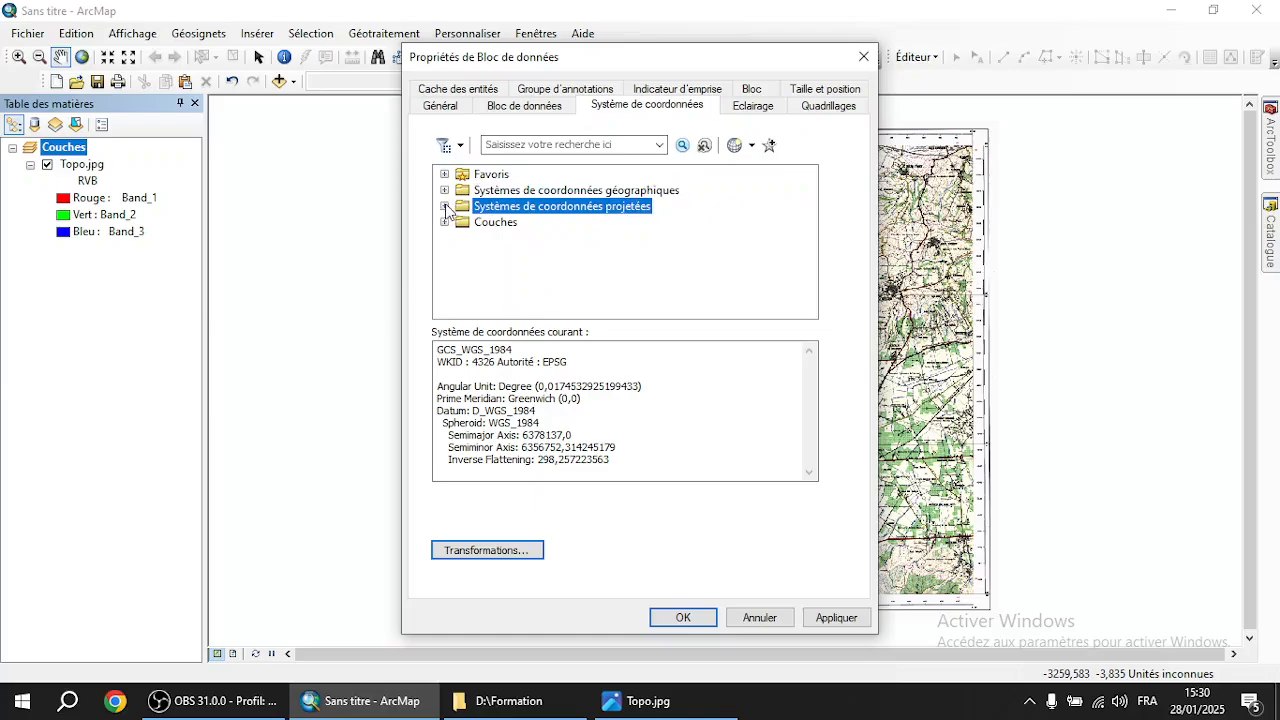
left_click(445, 206)
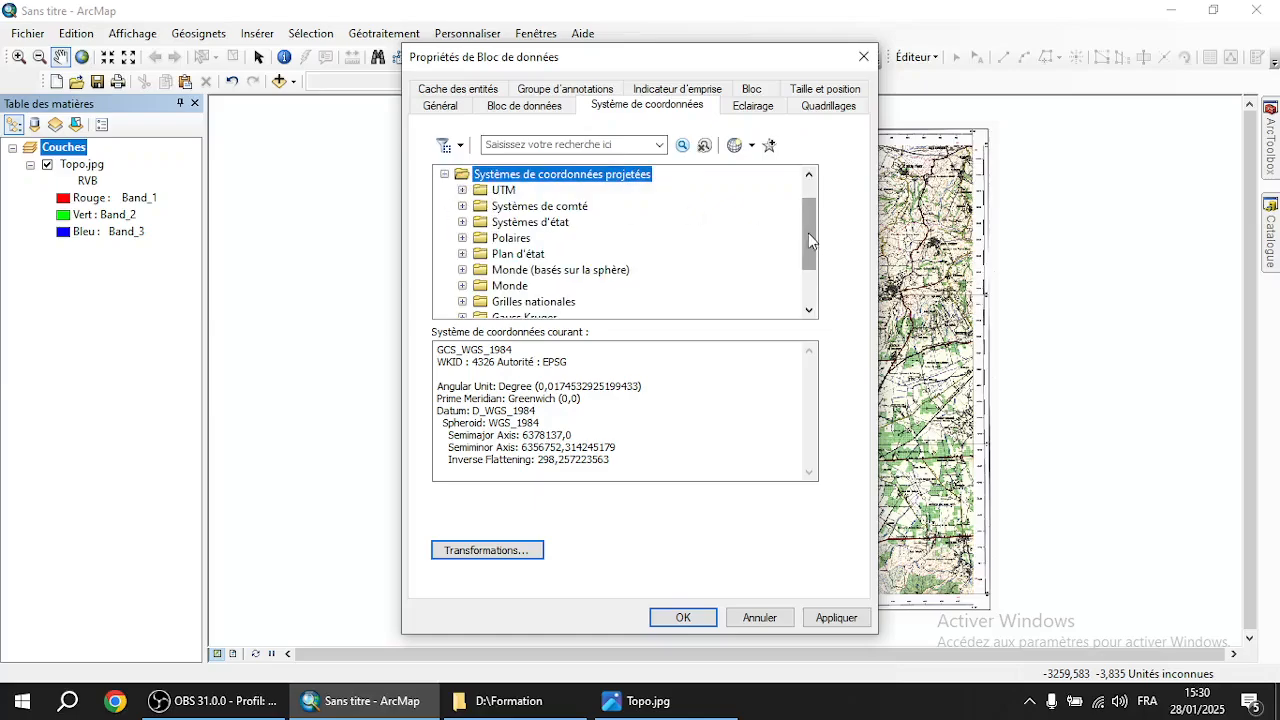
mouse_move(809, 240)
left_mouse_down()
mouse_move(809, 274)
mouse_move(808, 229)
mouse_move(811, 257)
mouse_move(811, 246)
left_mouse_up()
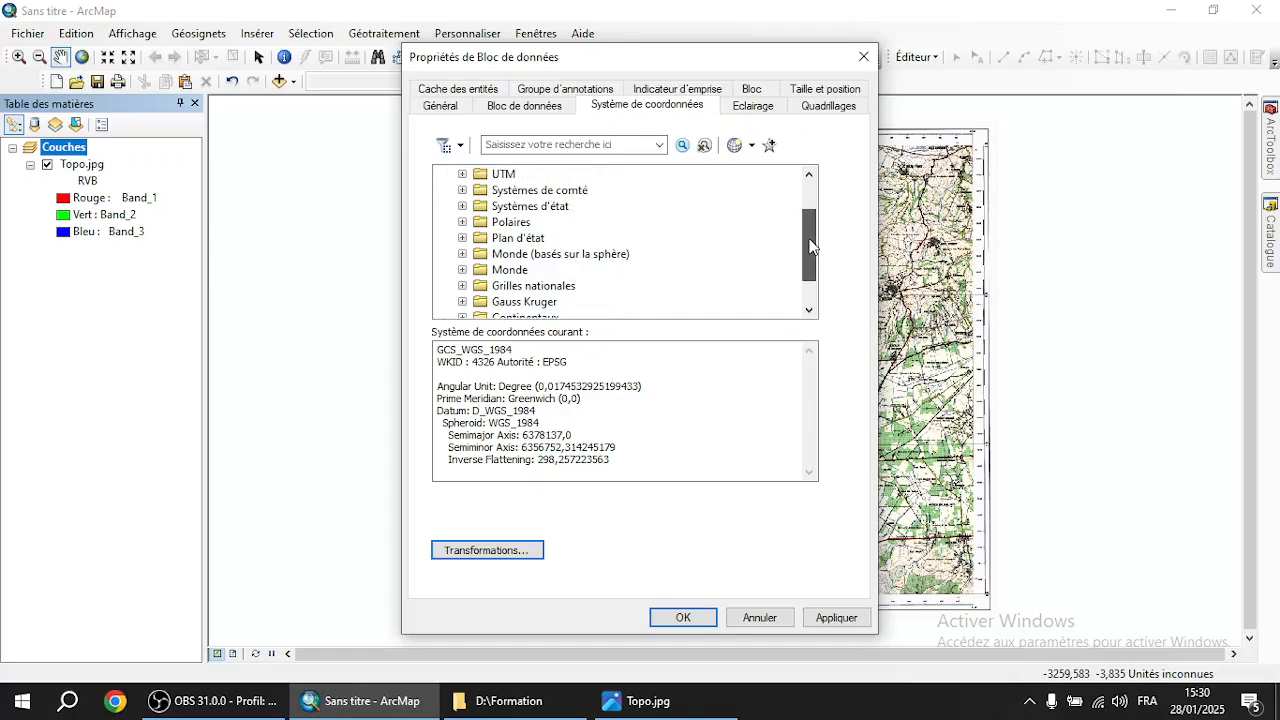
left_click_drag(807, 241, 807, 265)
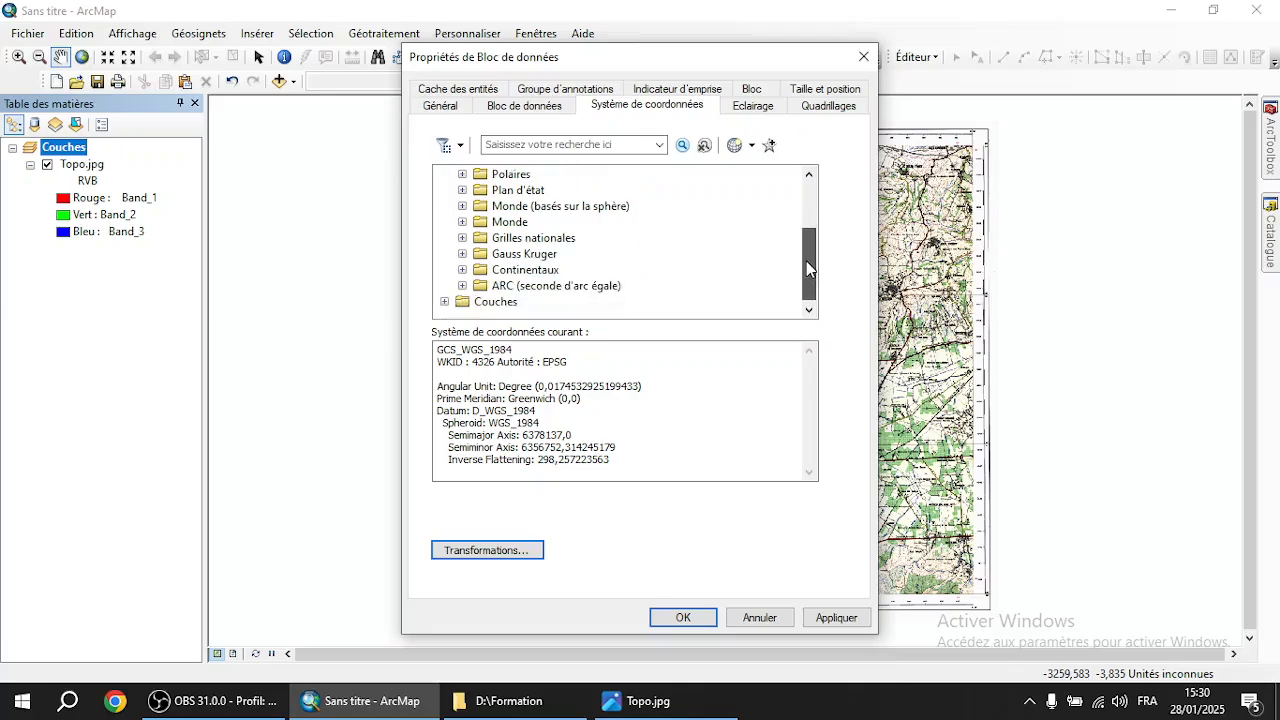
left_click(462, 238)
left_click_drag(813, 225, 809, 289)
left_click(480, 285)
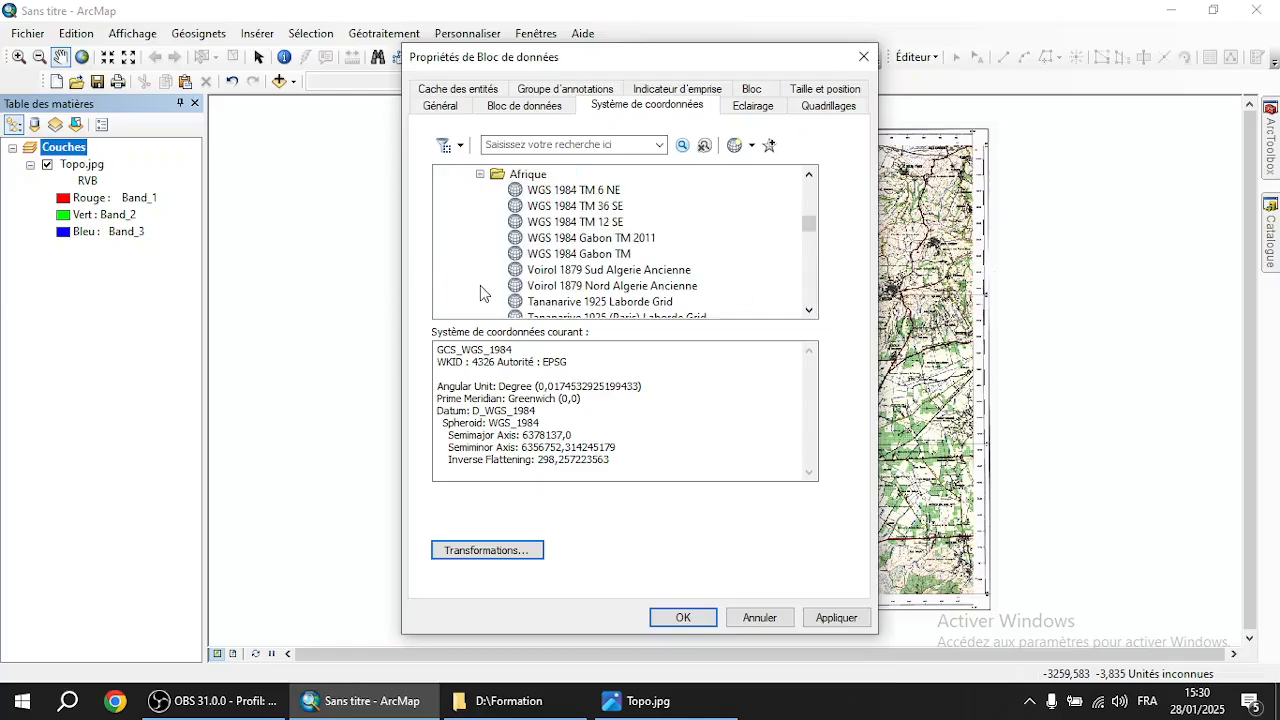
left_click_drag(809, 225, 810, 231)
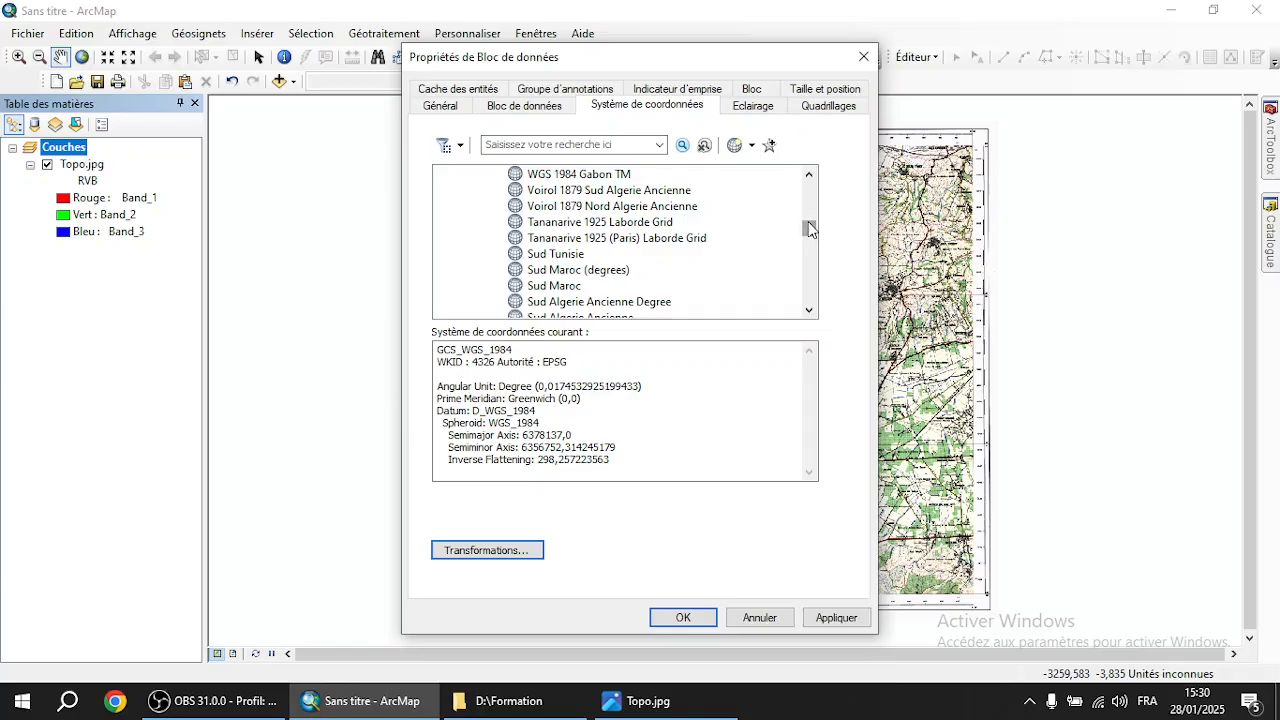
left_click_drag(810, 231, 810, 234)
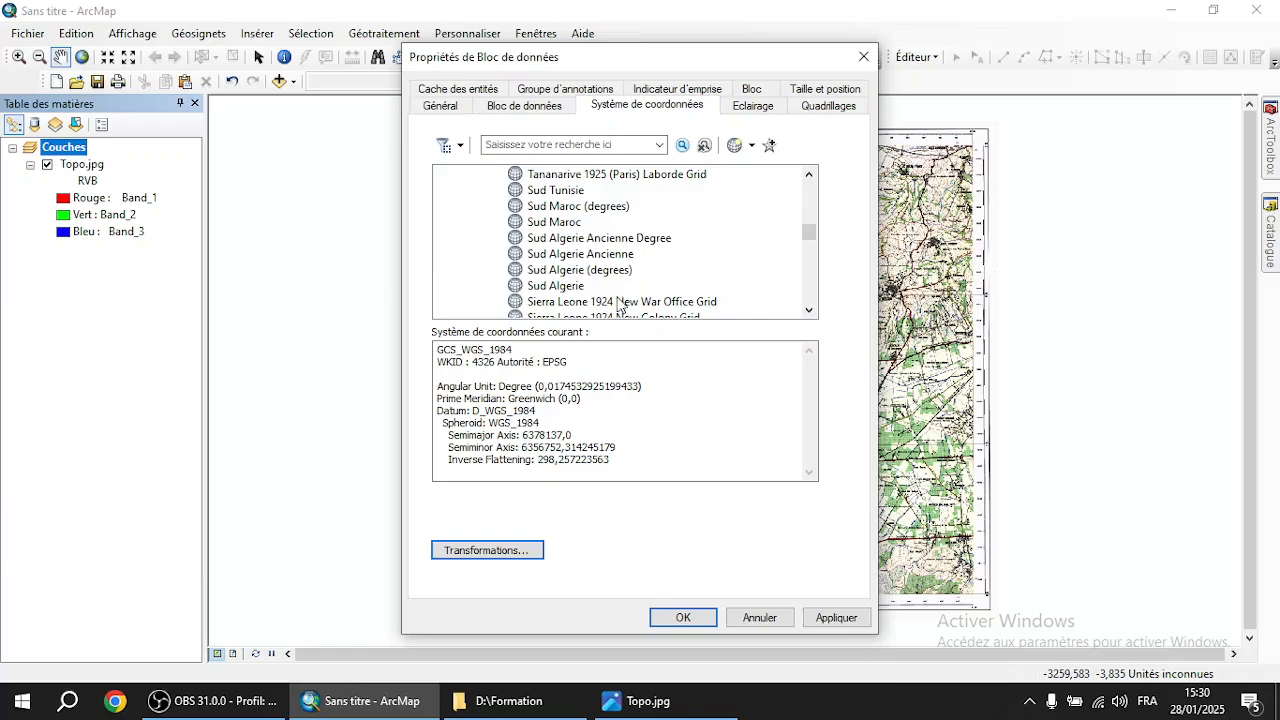
left_click_drag(806, 236, 808, 255)
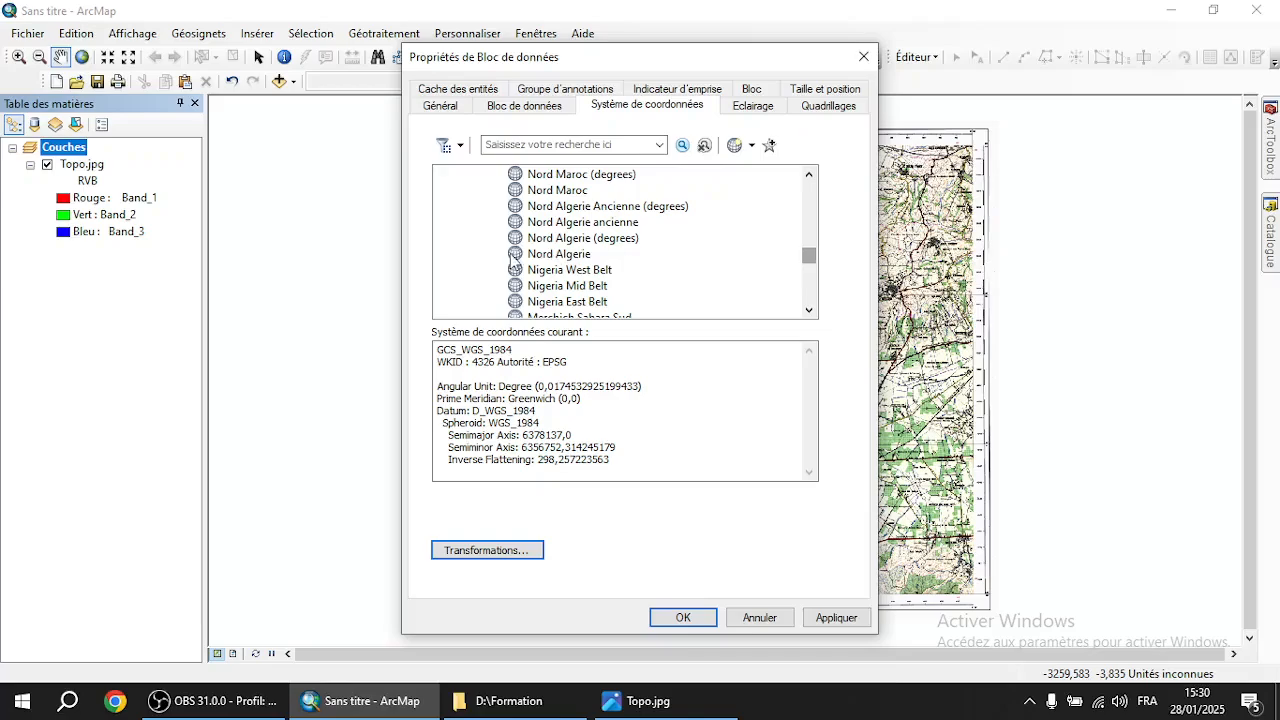
left_click(572, 223)
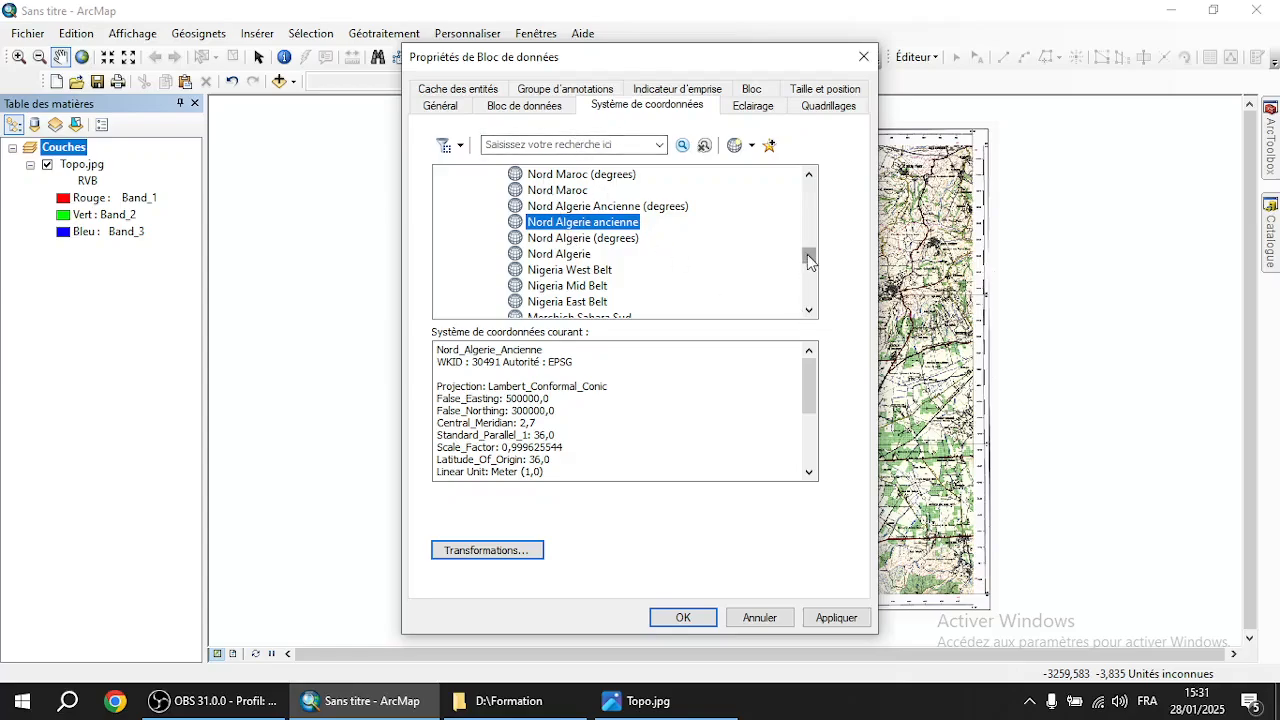
Choose WGS 1984 UTM Zone 31N from the northern hemisphere UTM projected coordinate systems for the data frame
left_click_drag(808, 253, 808, 194)
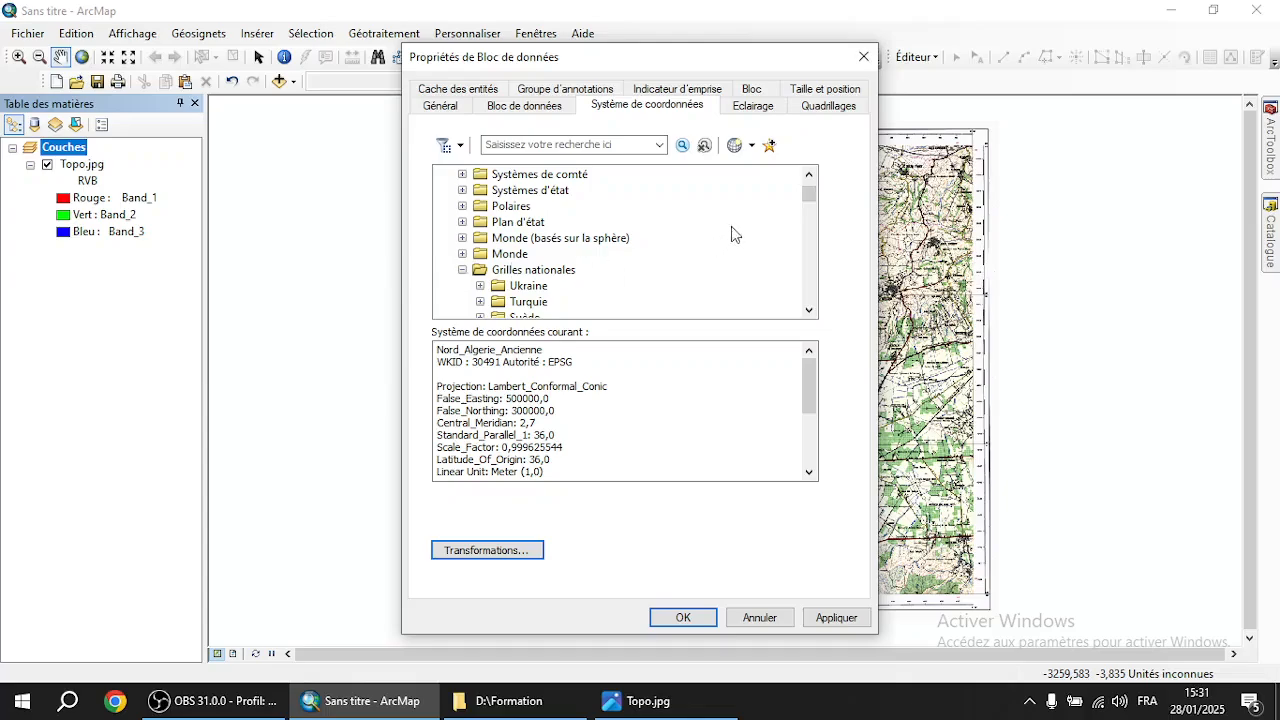
left_click_drag(809, 195, 809, 186)
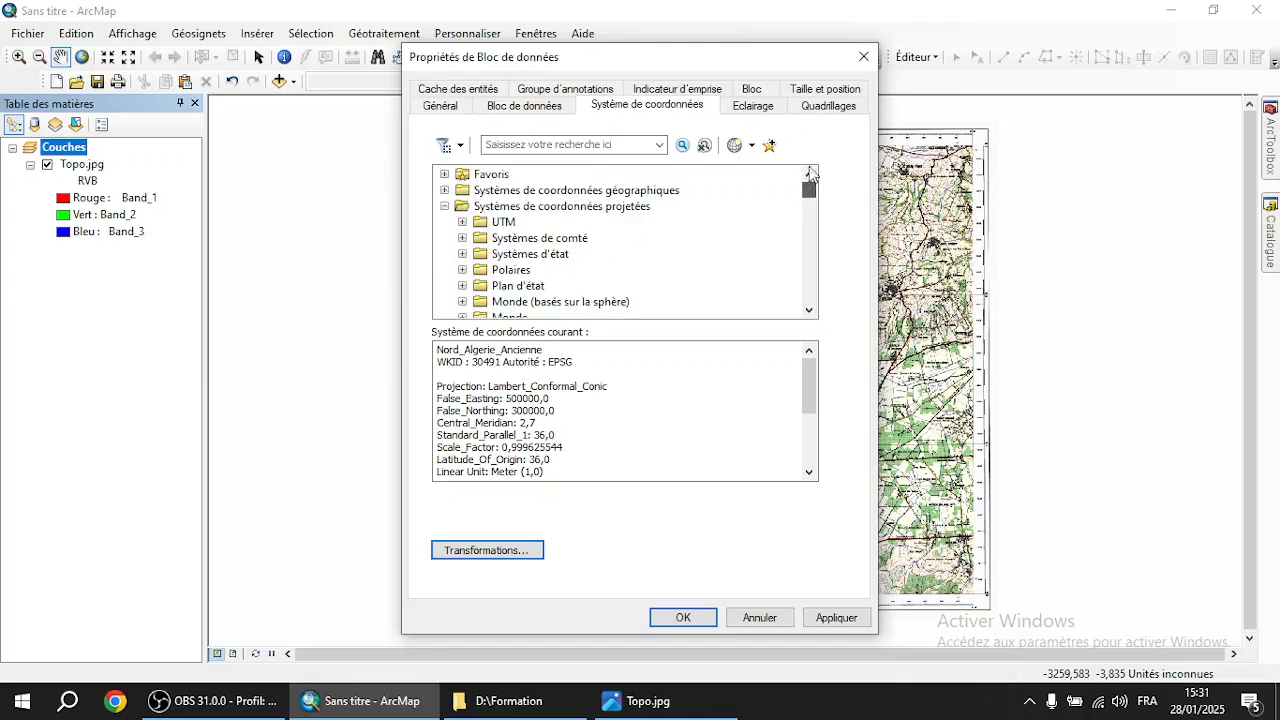
left_click(500, 222)
left_click(463, 223)
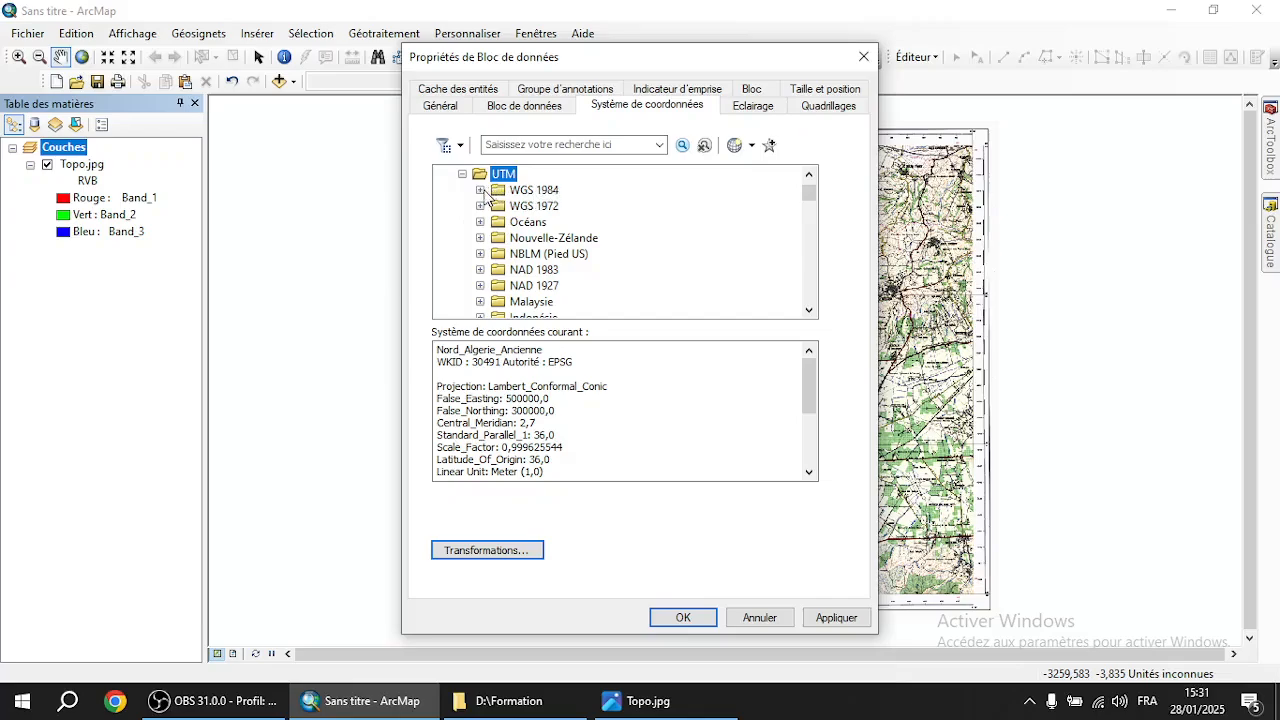
left_click(481, 190)
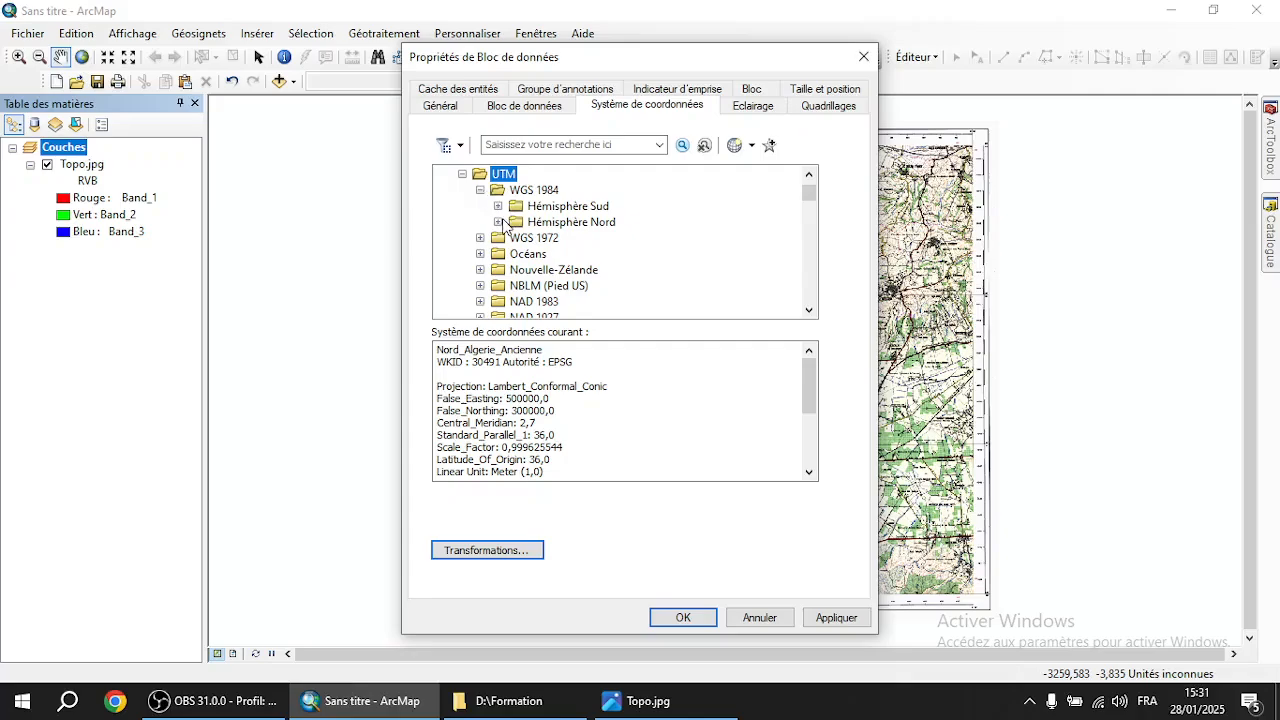
left_click(498, 222)
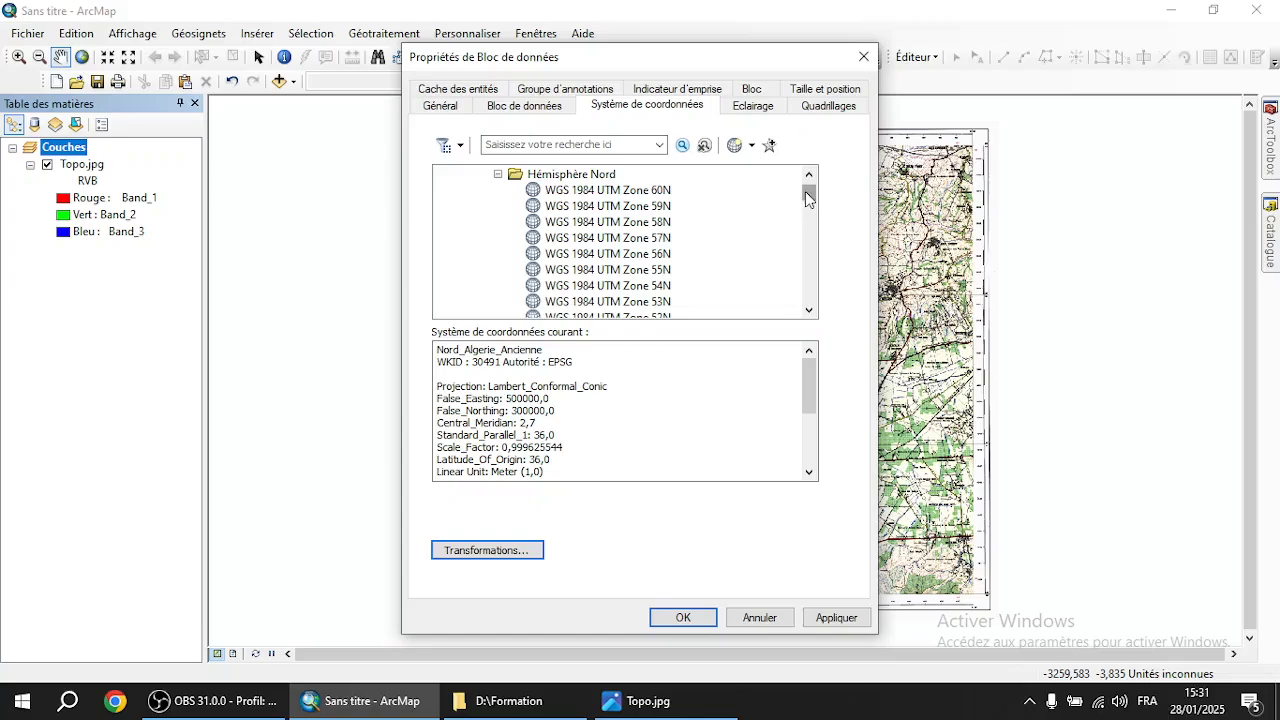
mouse_move(807, 193)
left_mouse_down()
mouse_move(814, 236)
mouse_move(813, 214)
left_mouse_up()
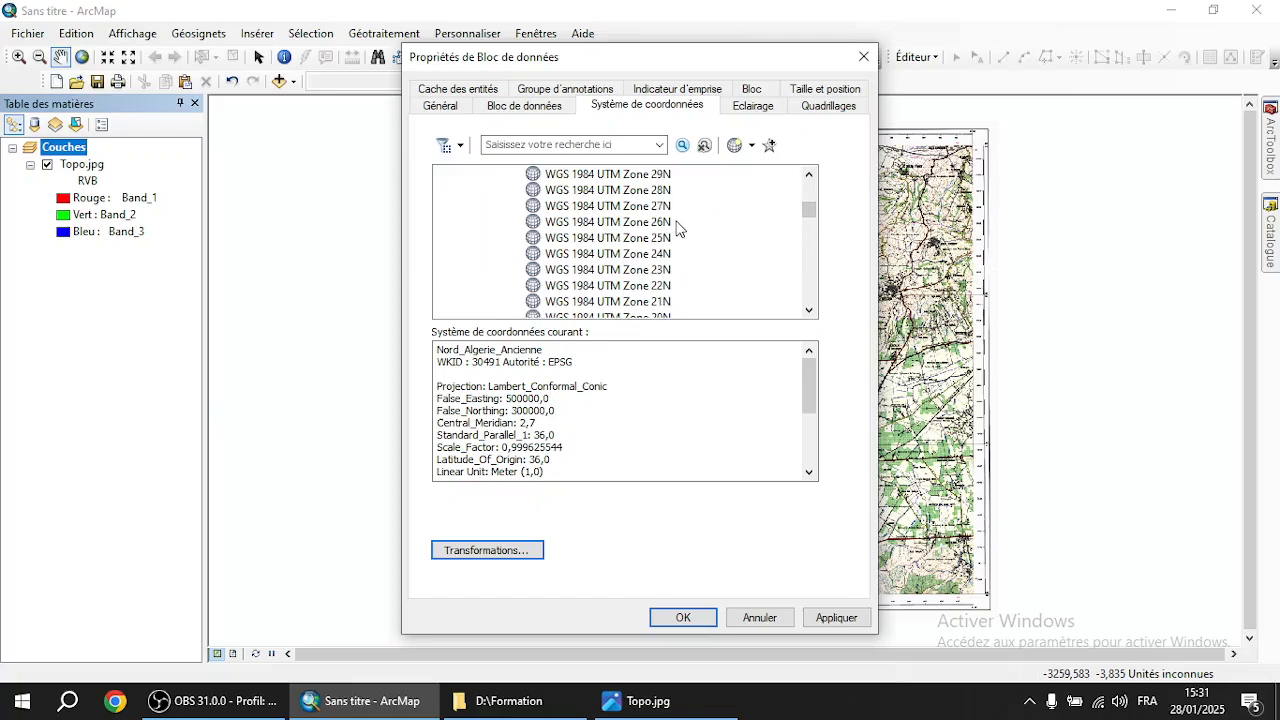
left_click(809, 174)
left_click(809, 174)
left_click(604, 176)
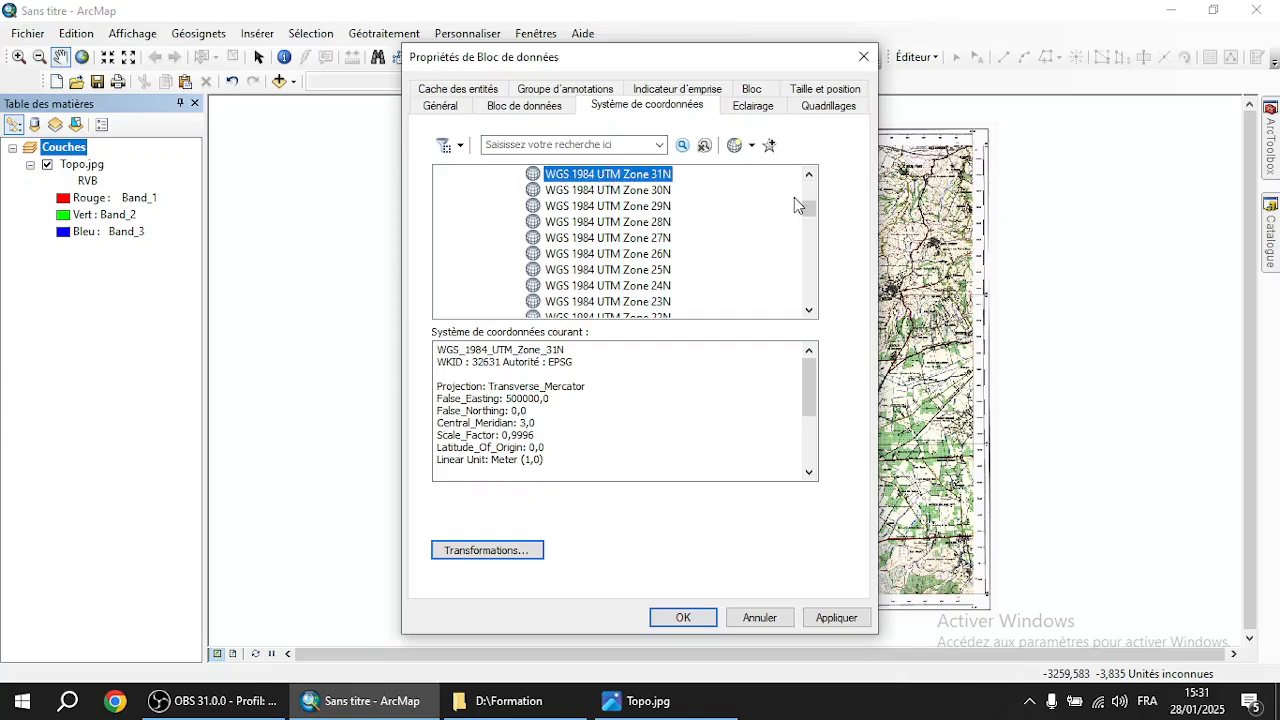
Collapse the WGS 1984 category and choose Nord Sahara 1959 UTM Zone 31N from the African UTM systems for the data frame
left_click_drag(807, 208, 807, 186)
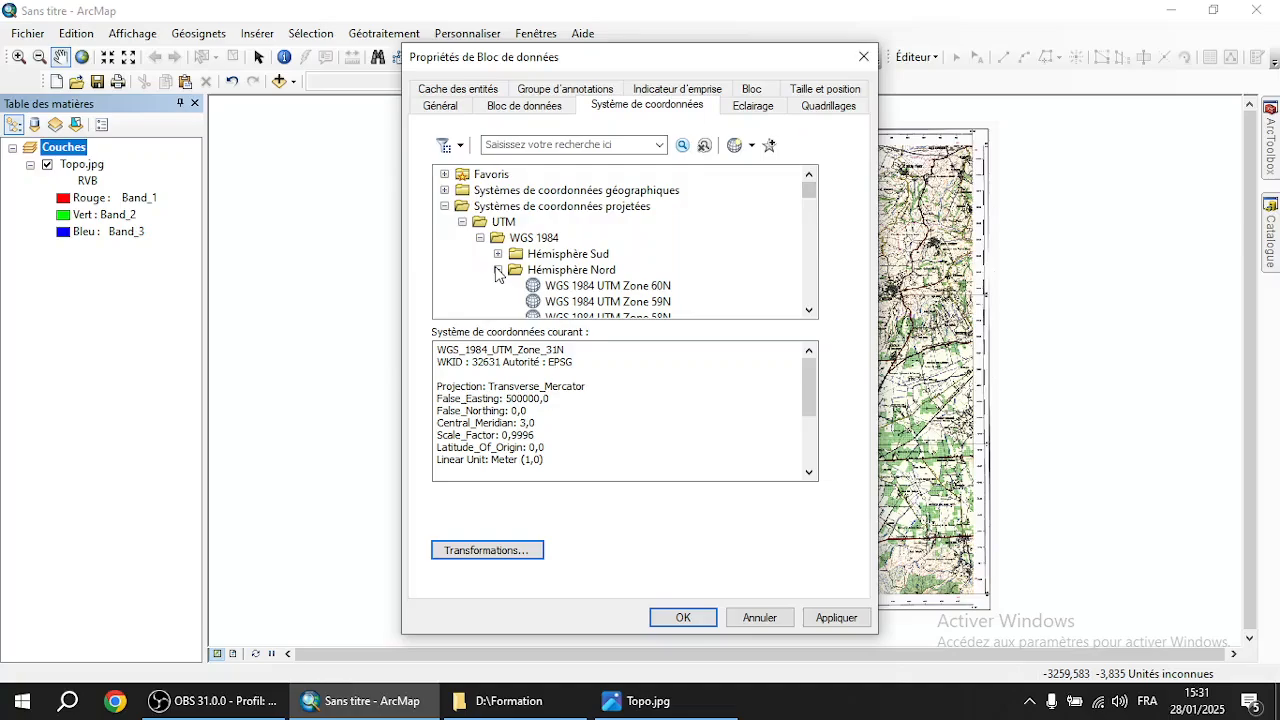
left_click(498, 270)
left_click(480, 238)
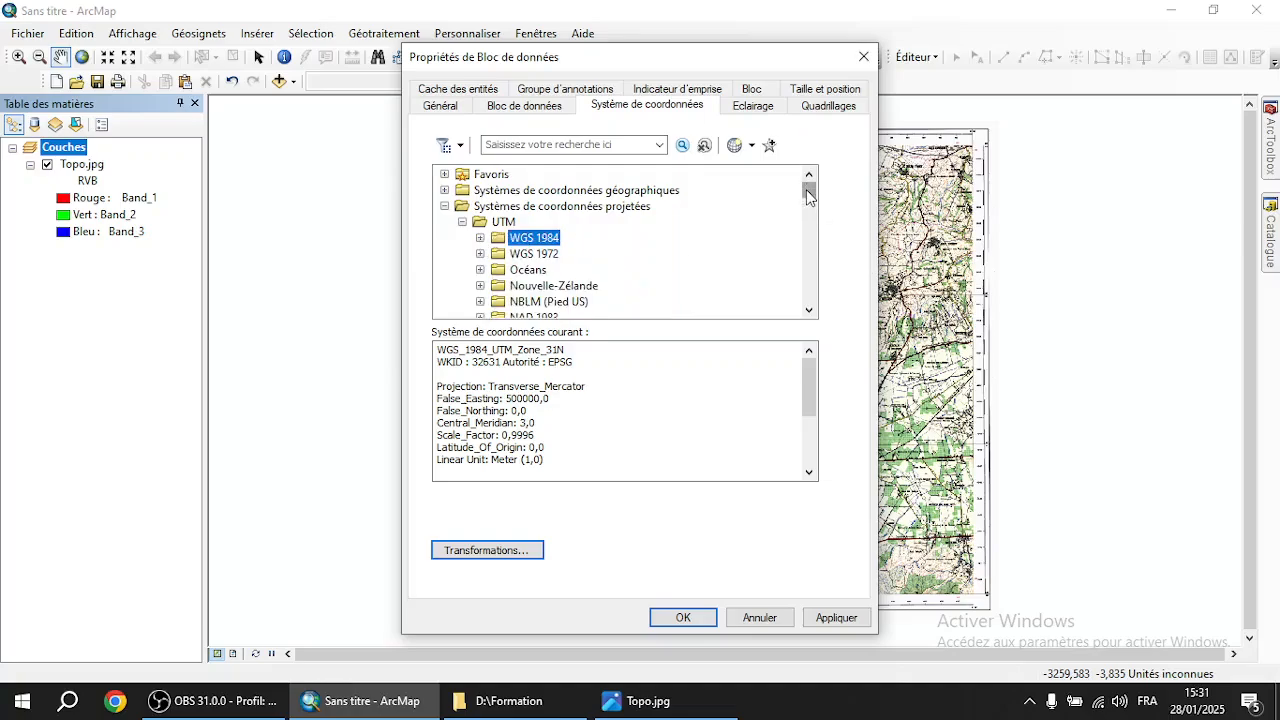
left_click(502, 222)
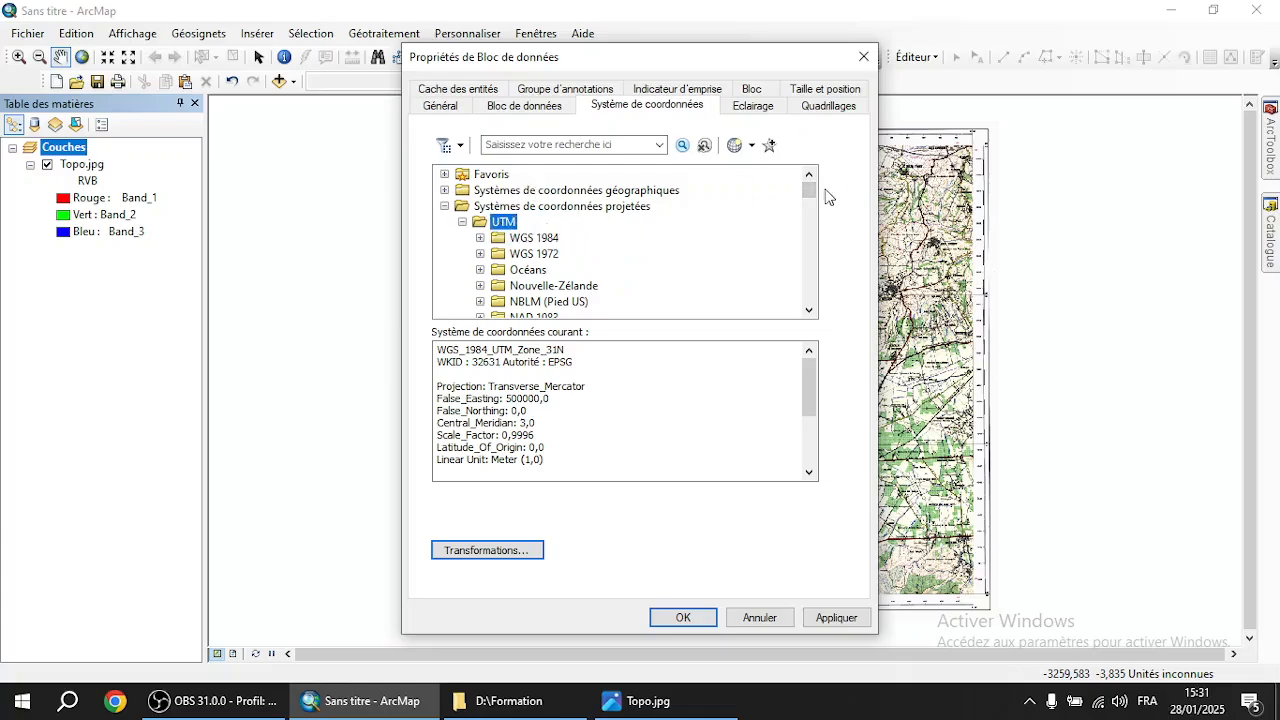
left_click_drag(806, 190, 812, 208)
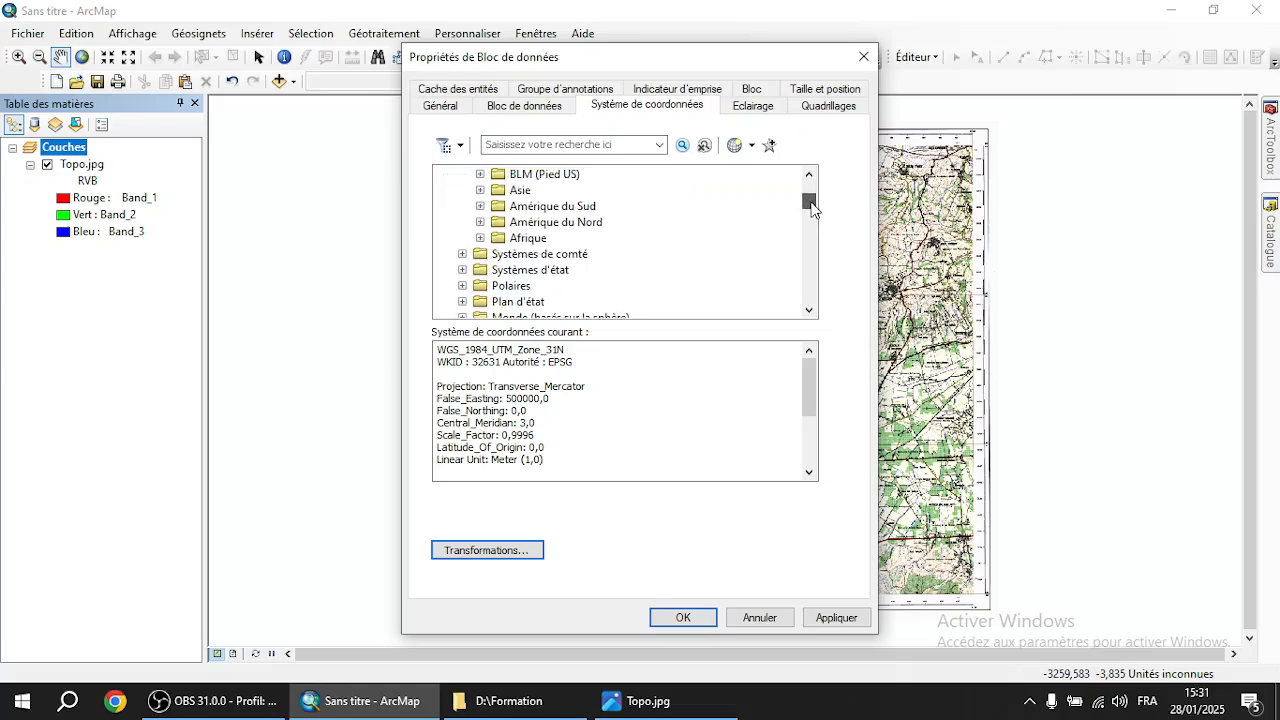
left_click(481, 238)
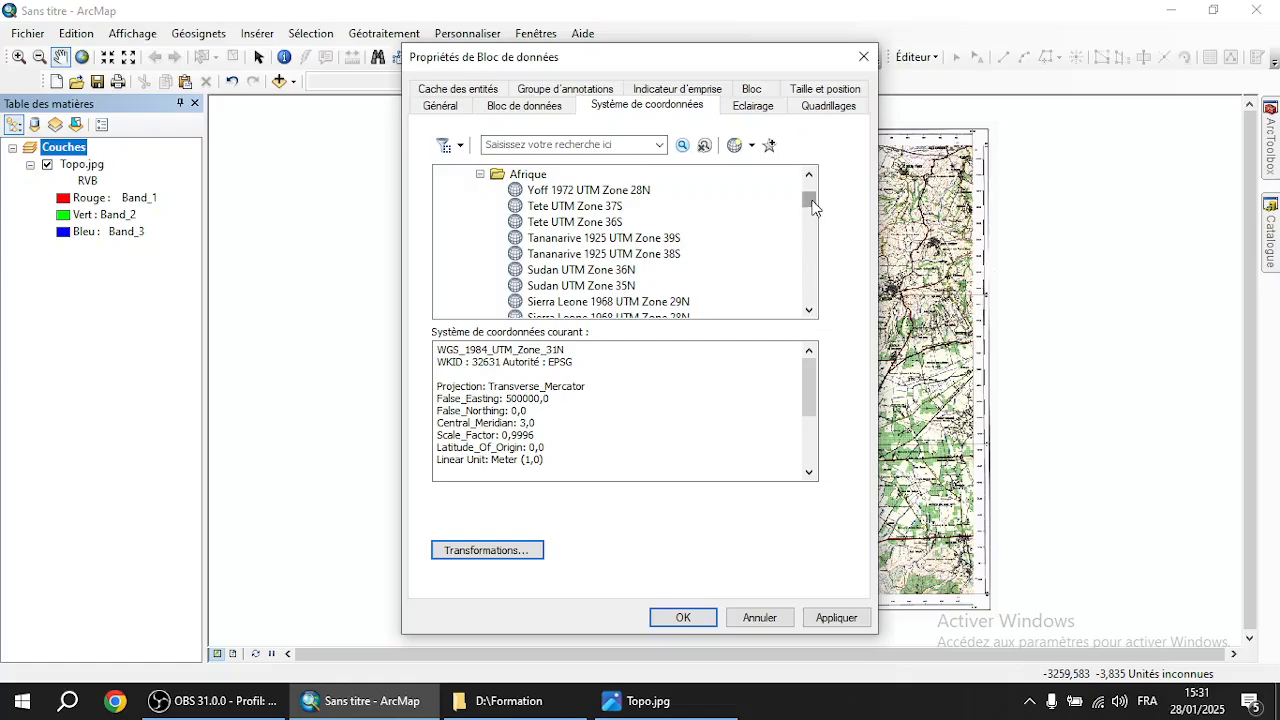
left_click_drag(812, 201, 812, 211)
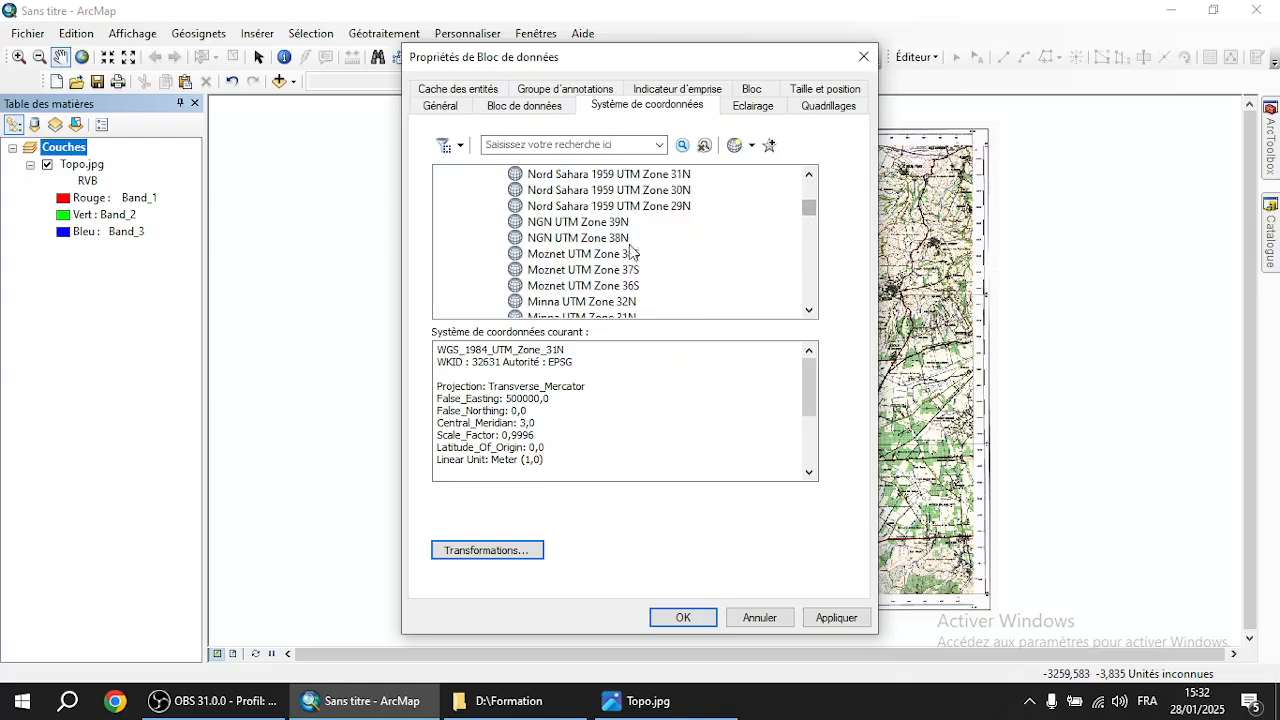
left_click(619, 190)
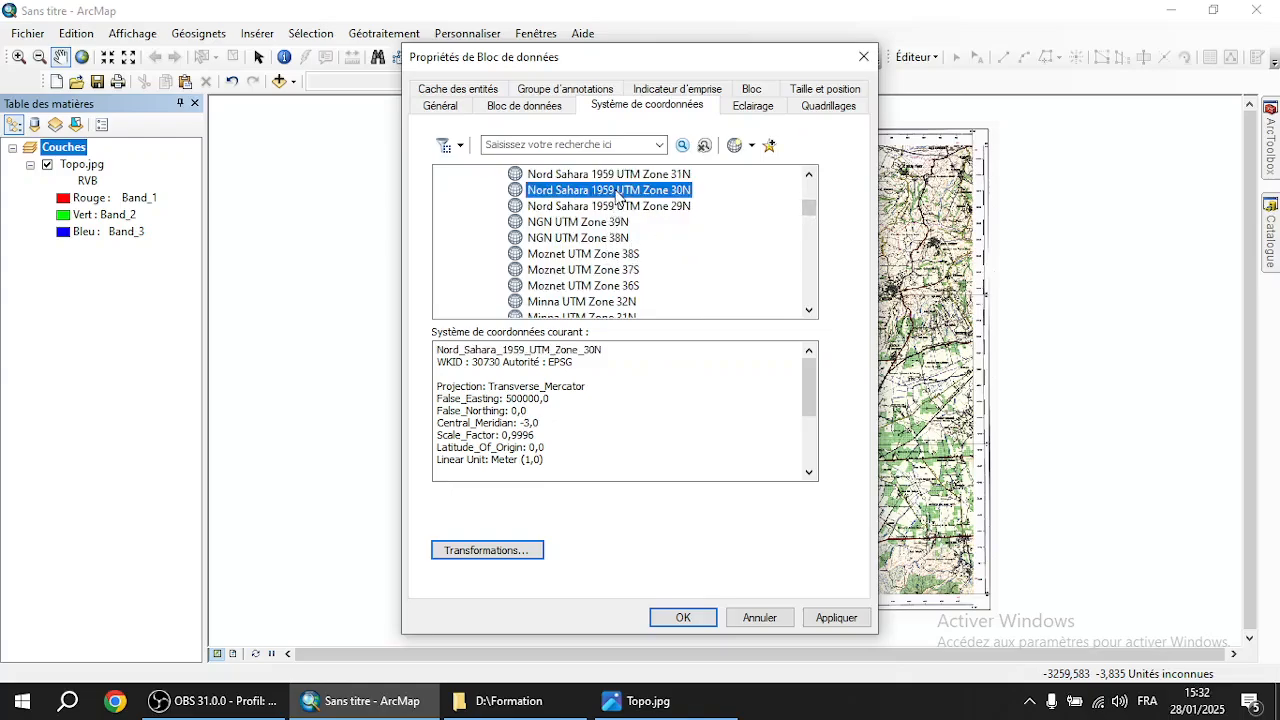
left_click(809, 174)
left_click(672, 190)
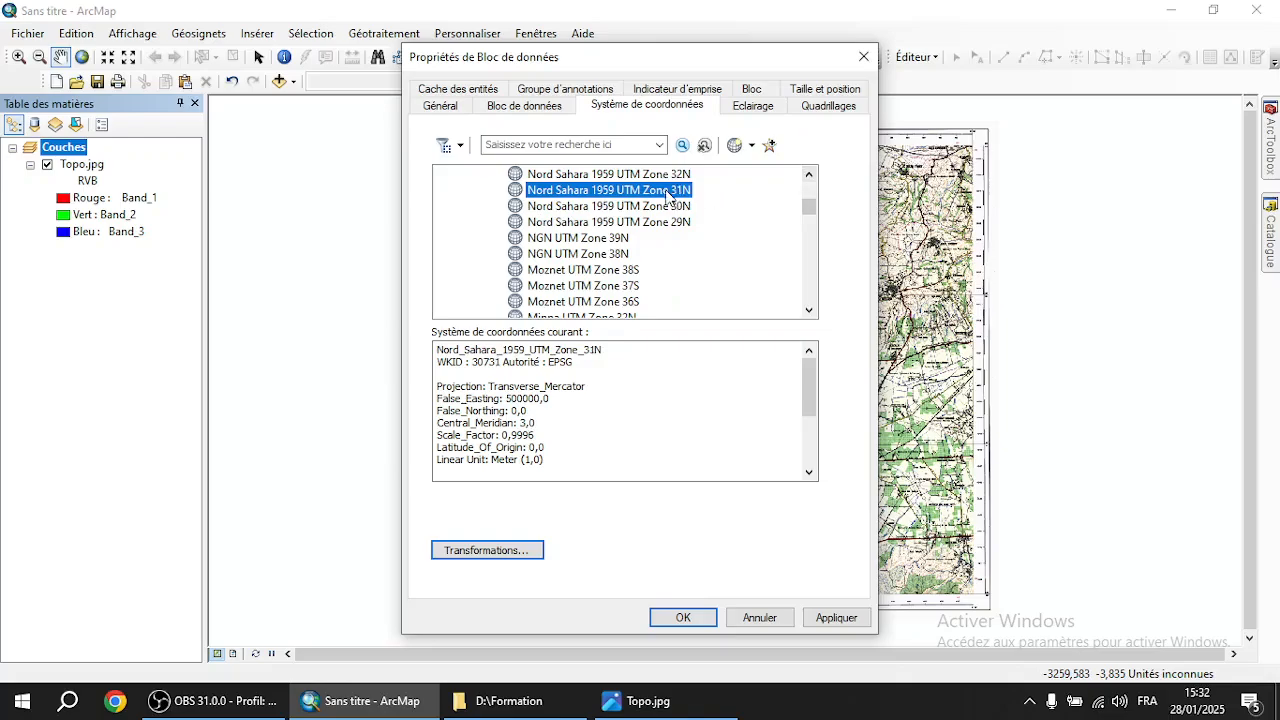
Choose Nord_Sahara_1959_UTM_Zone_31N from the favourites, apply it to the data frame, and close the properties
left_click(809, 174)
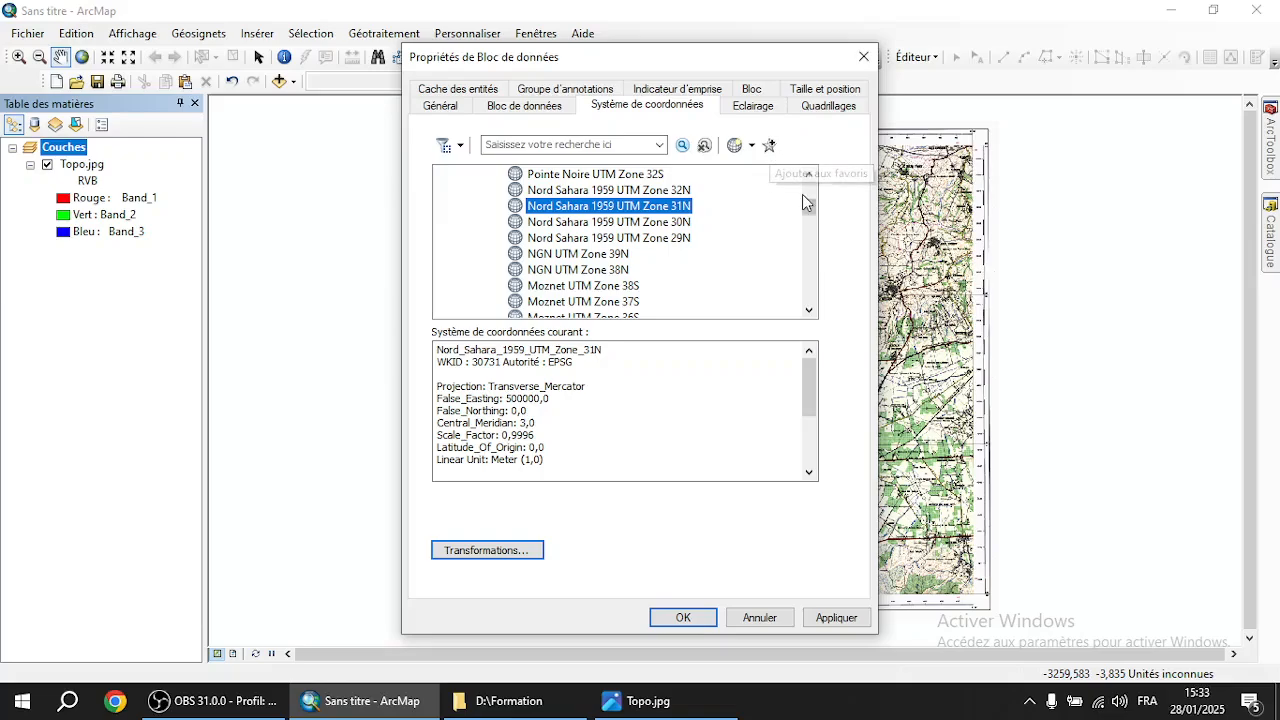
left_click_drag(810, 209, 809, 184)
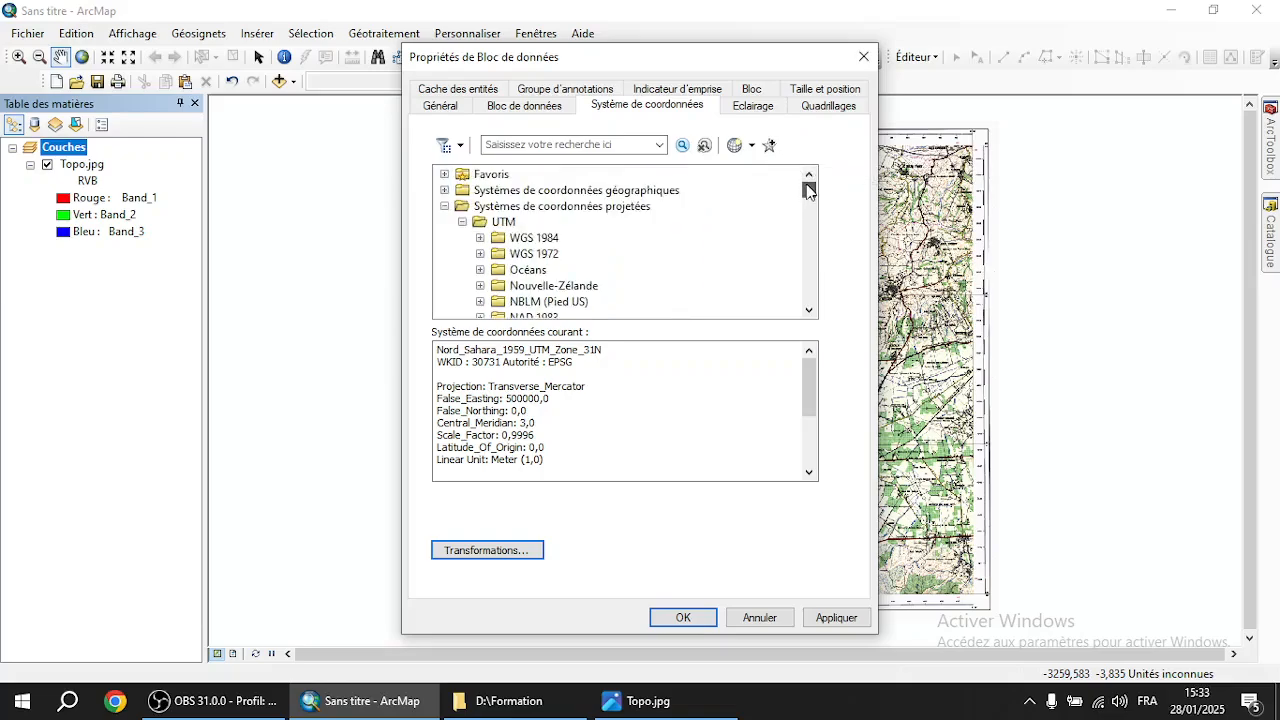
left_click(444, 174)
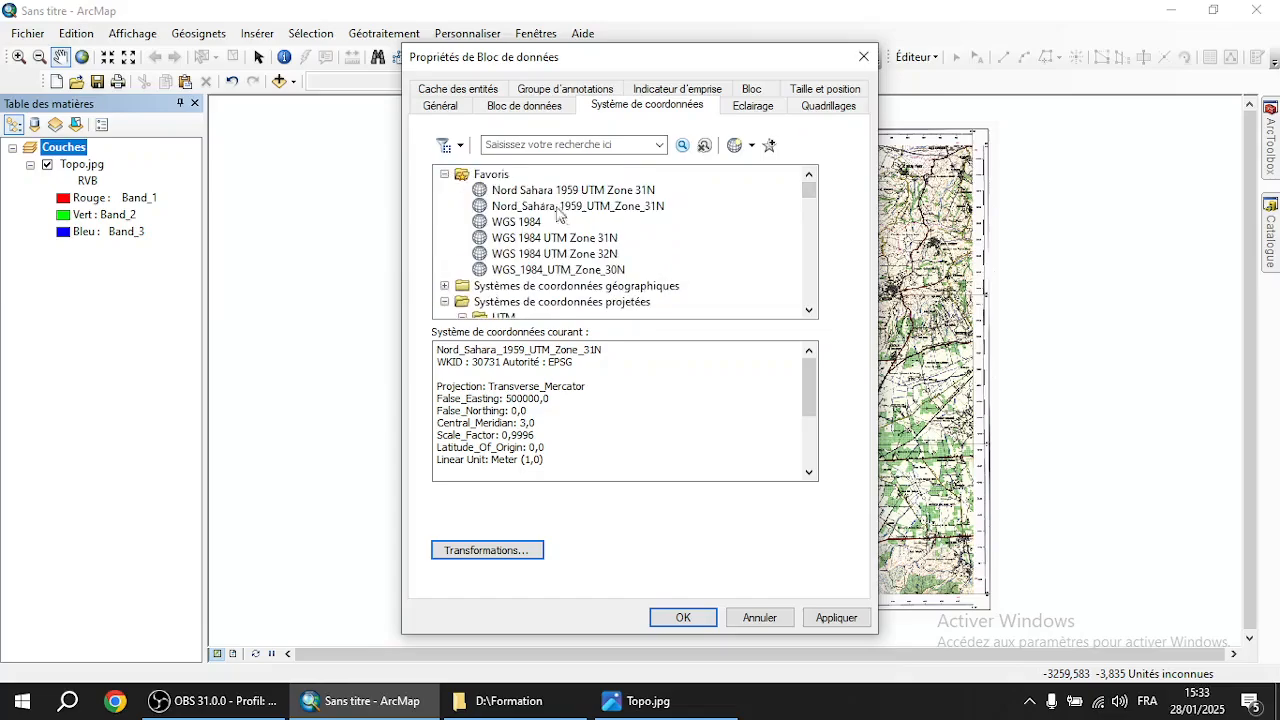
left_click(594, 210)
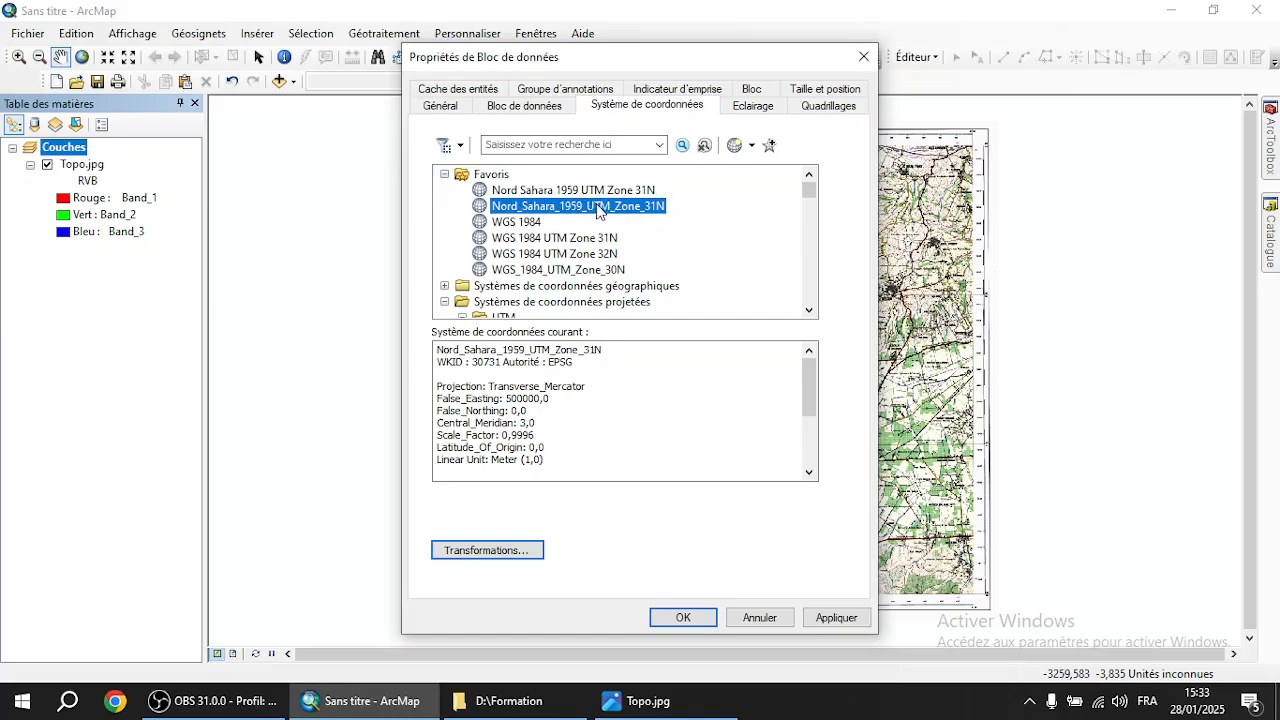
left_click(846, 620)
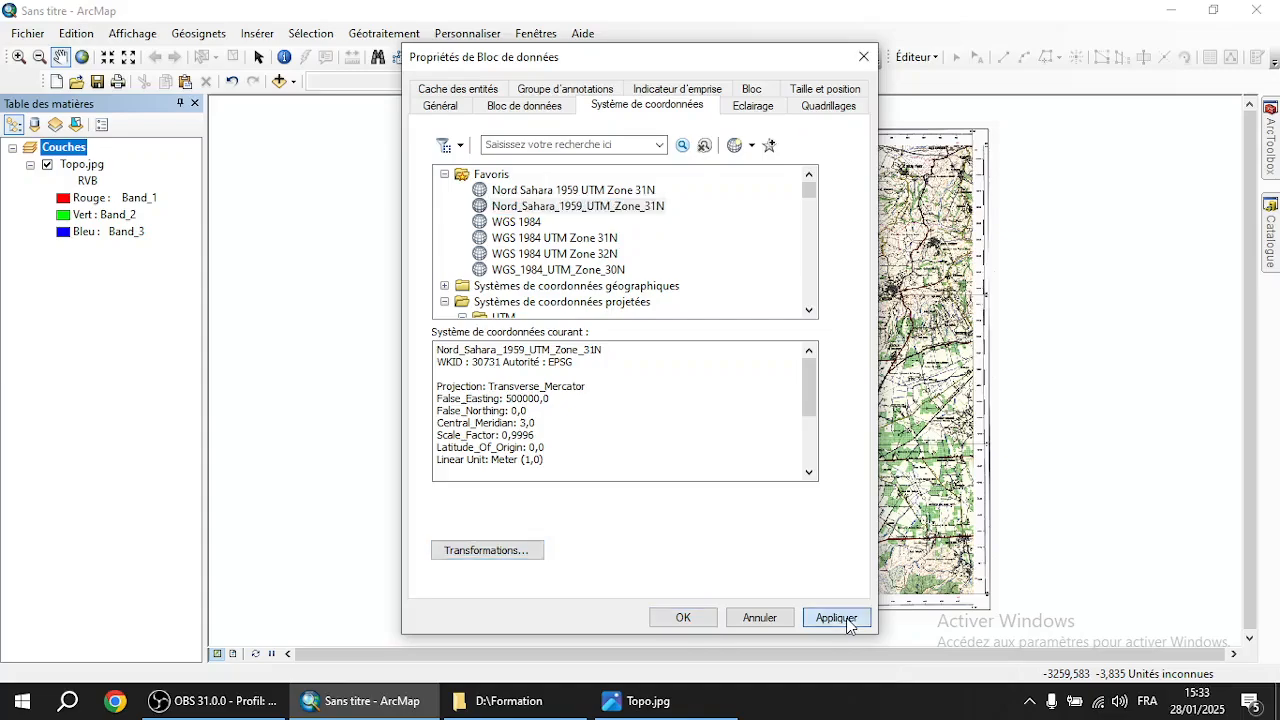
left_click(684, 617)
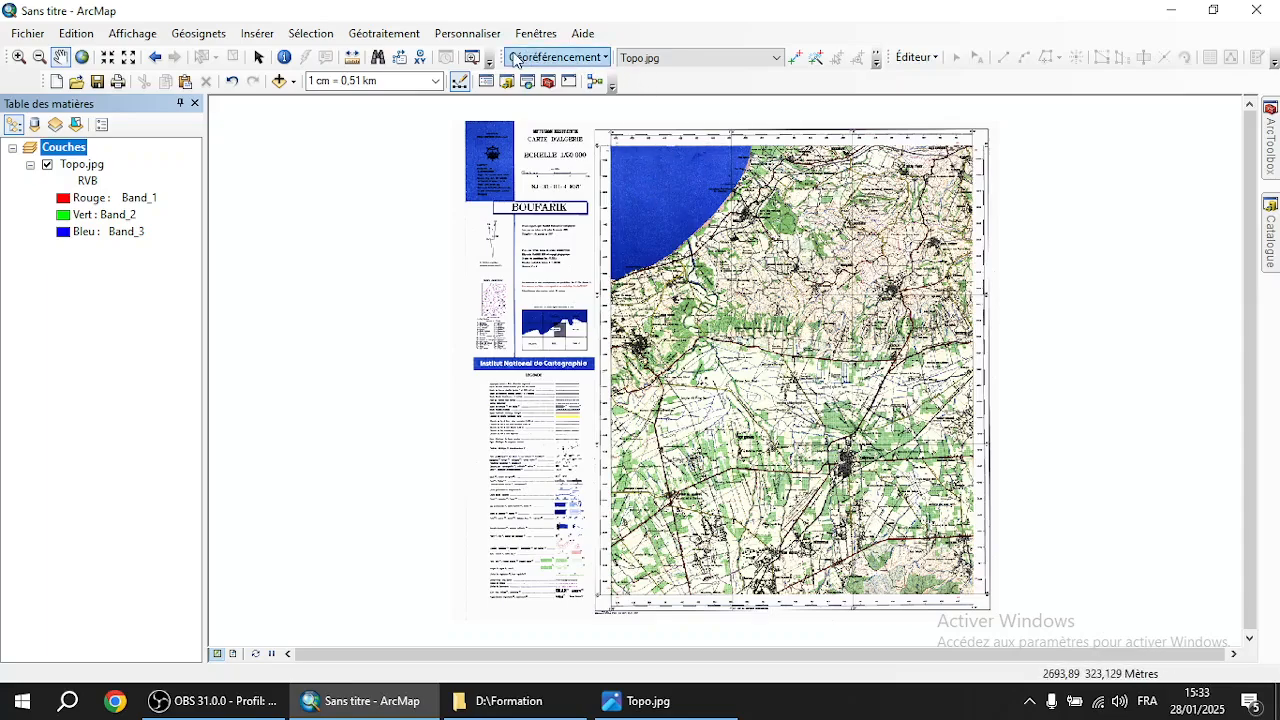
Undock the Géoréférencement toolbar and close it, and bring up the list of available toolbars
left_click_drag(507, 58, 492, 222)
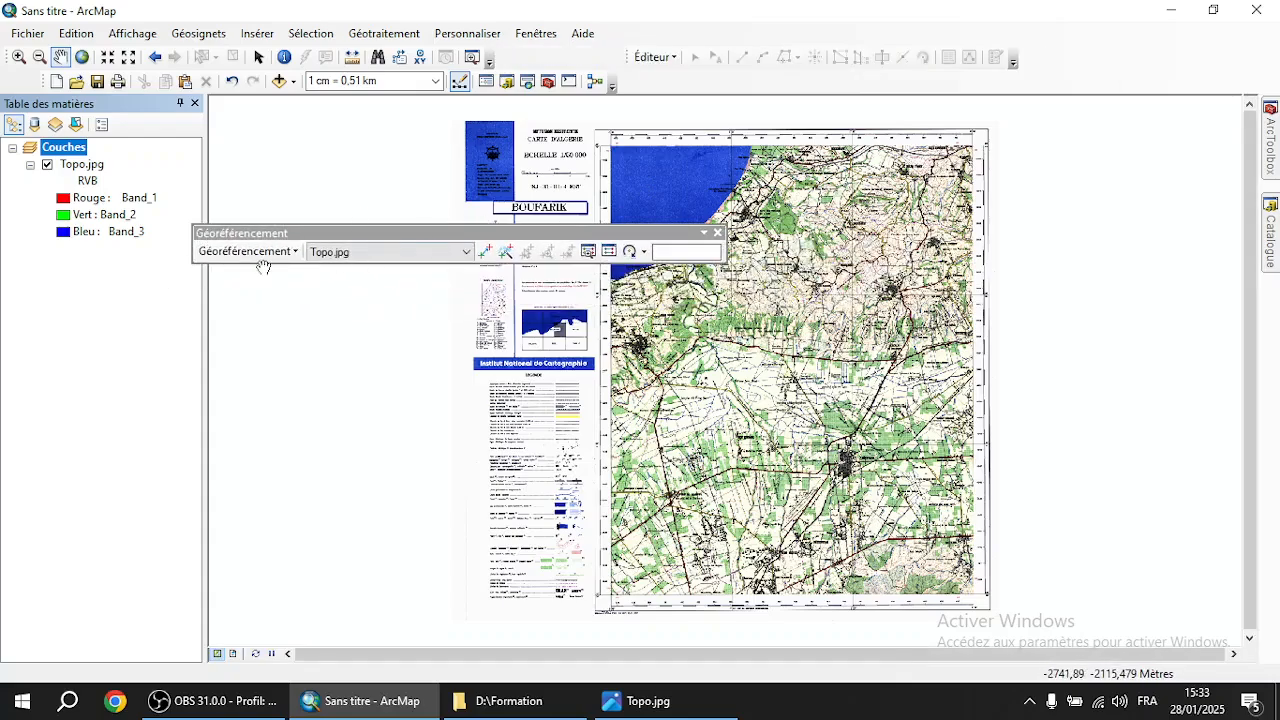
left_click(718, 233)
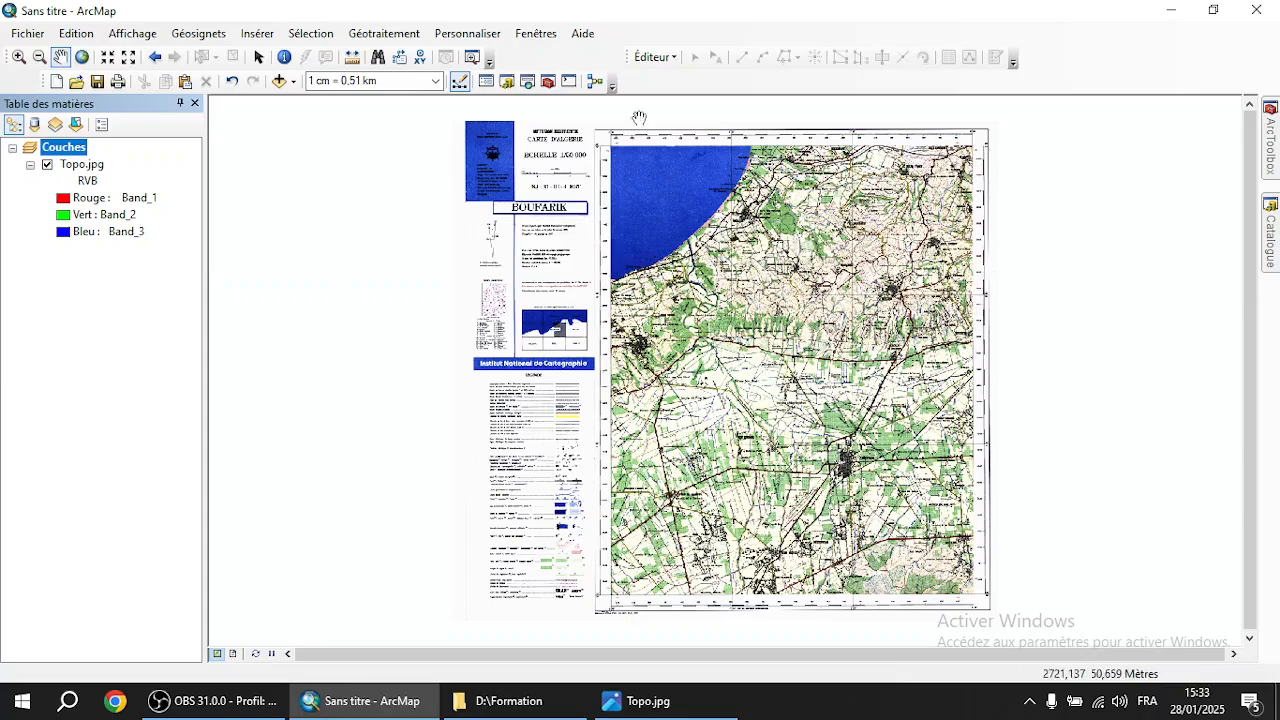
right_click(1104, 56)
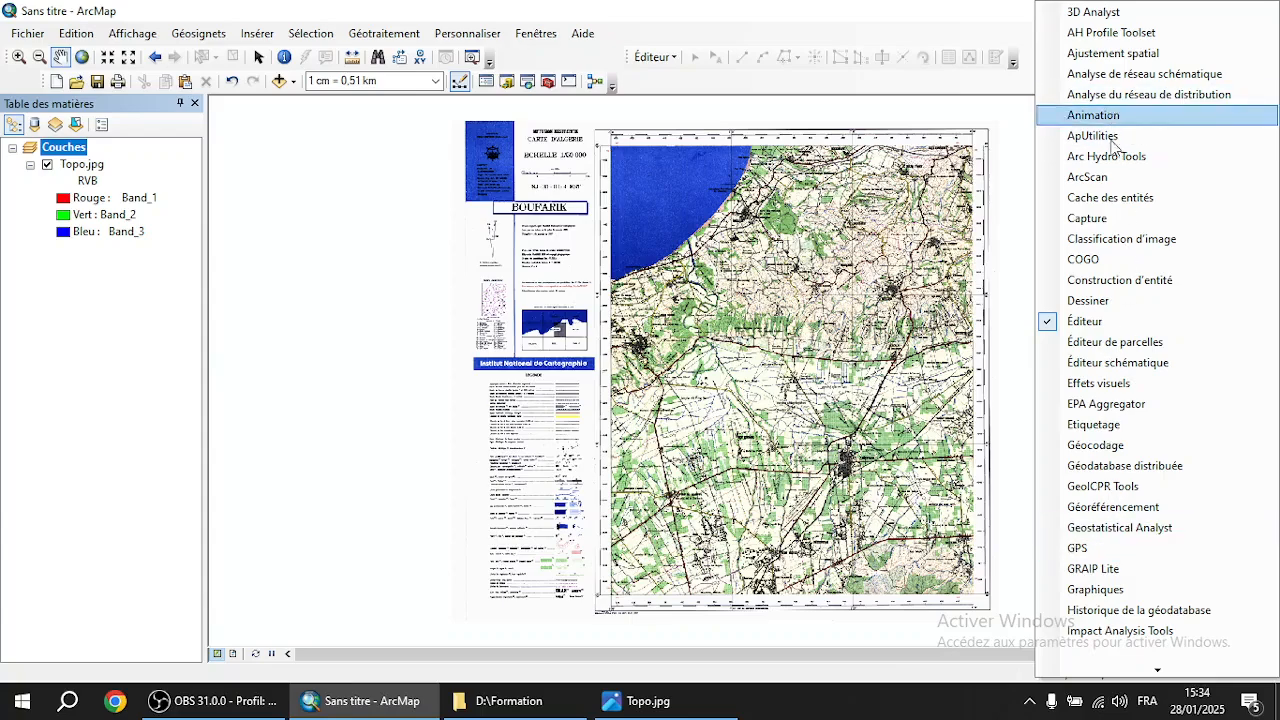
left_click(902, 41)
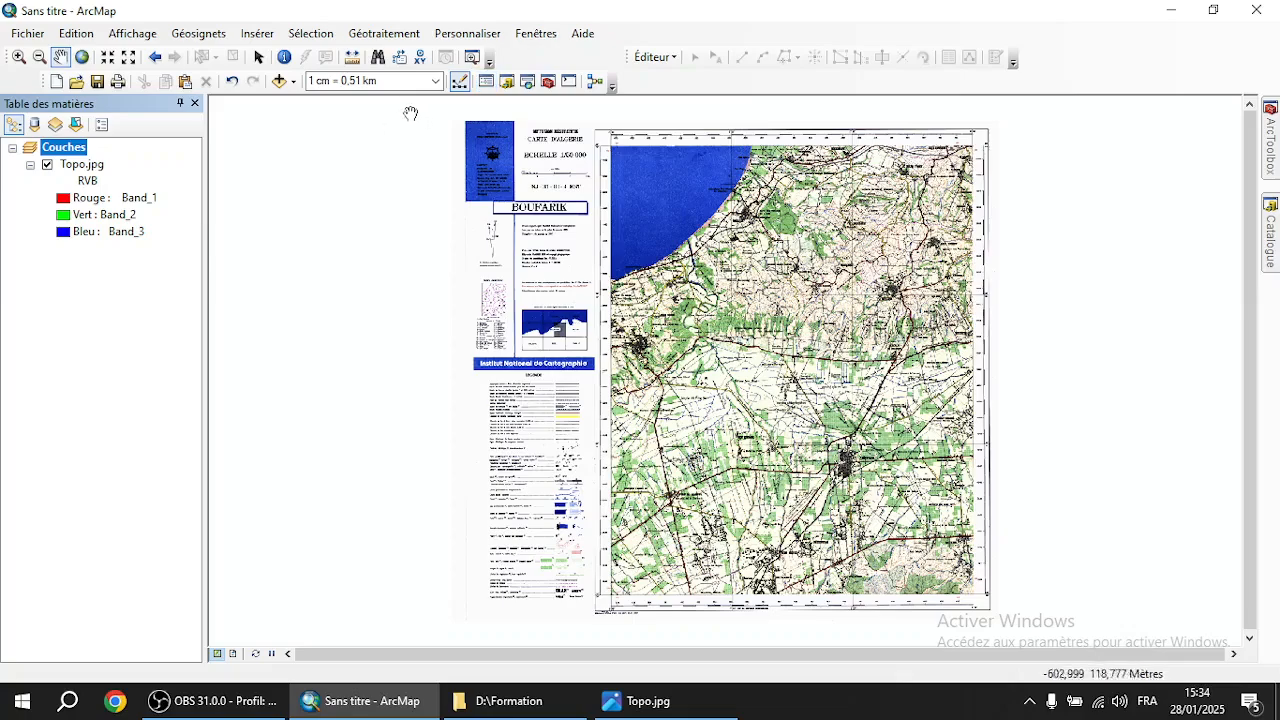
Display the Géoréférencement toolbar, check its target layer Topo.jpg, and move the toolbar above the map's upper margin
right_click(1093, 65)
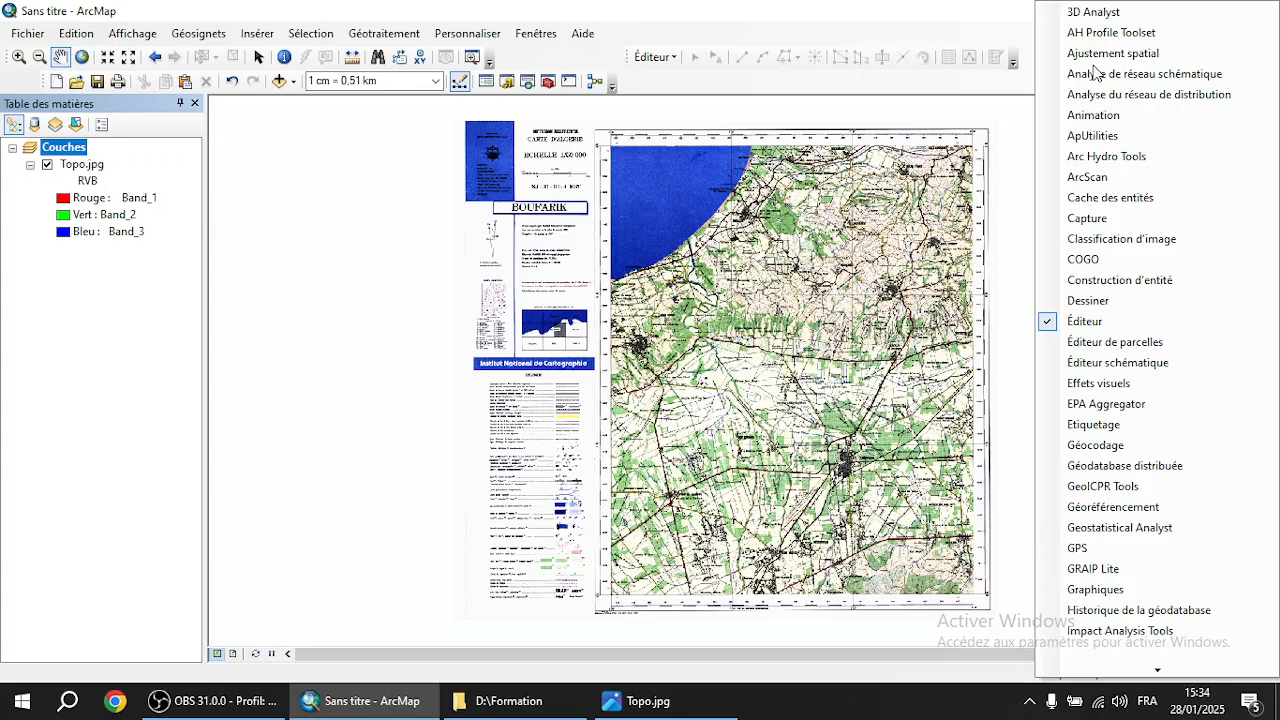
left_click(1113, 507)
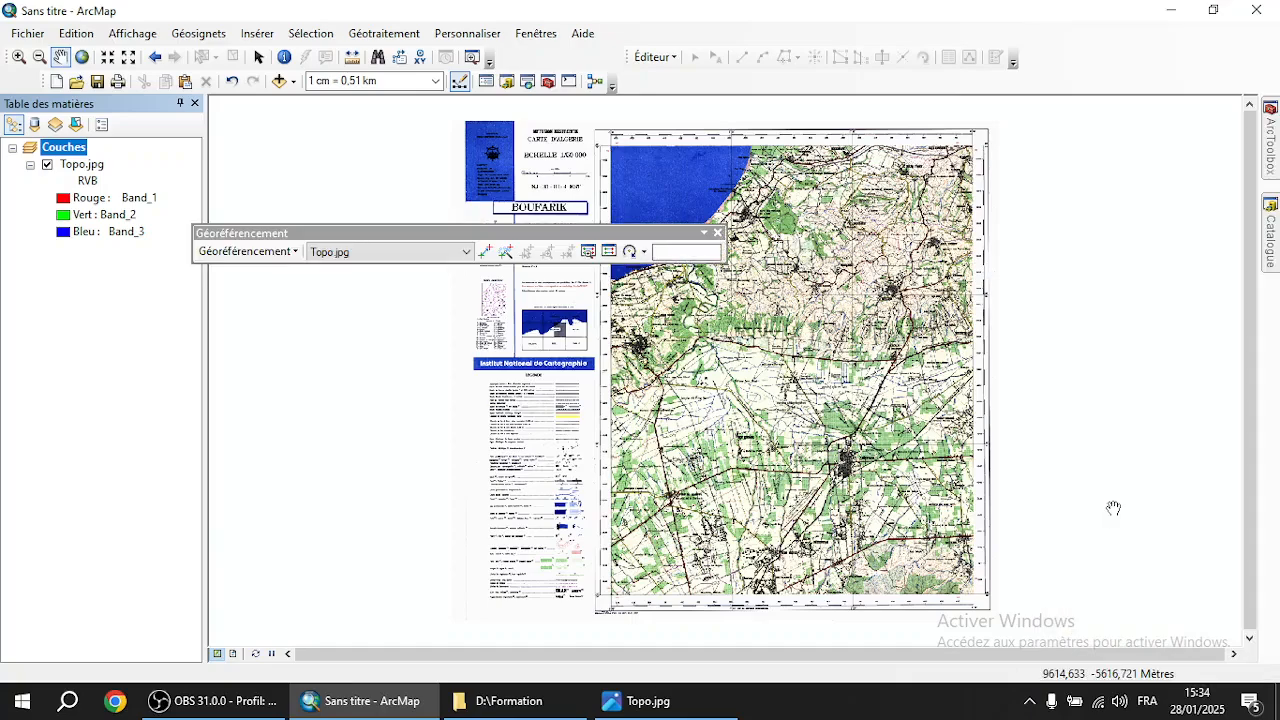
left_click(432, 255)
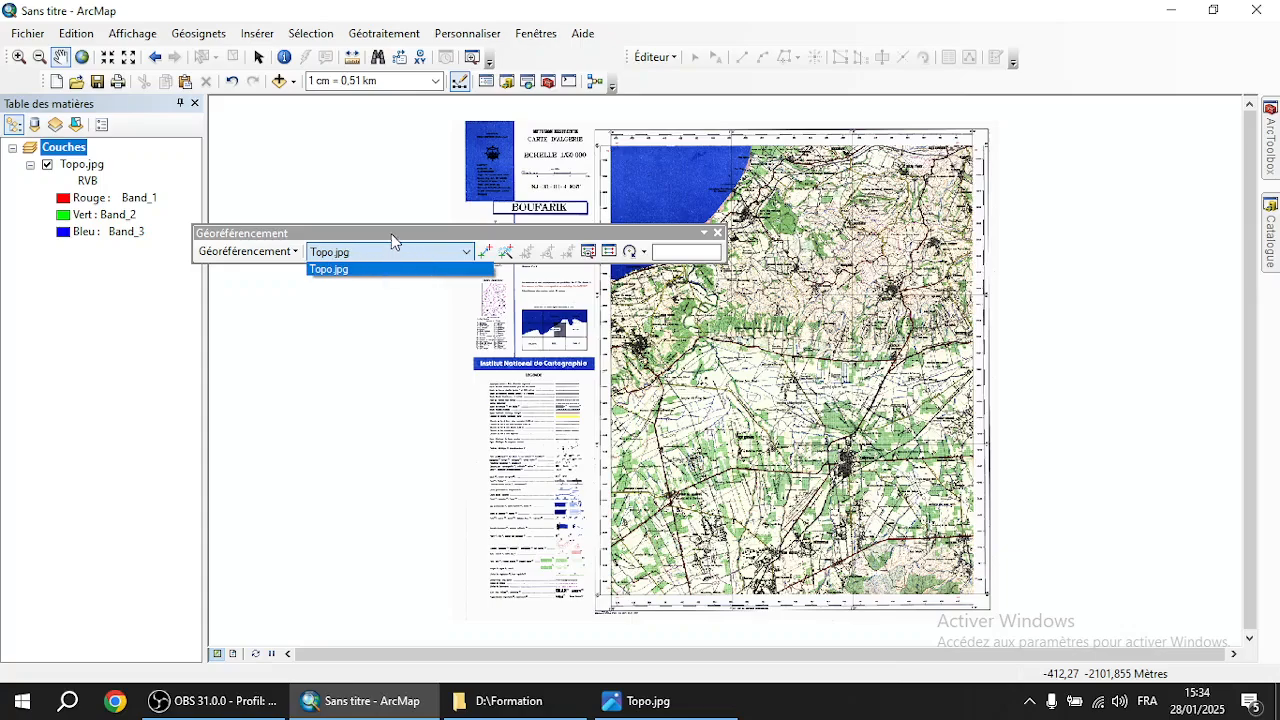
left_click(393, 240)
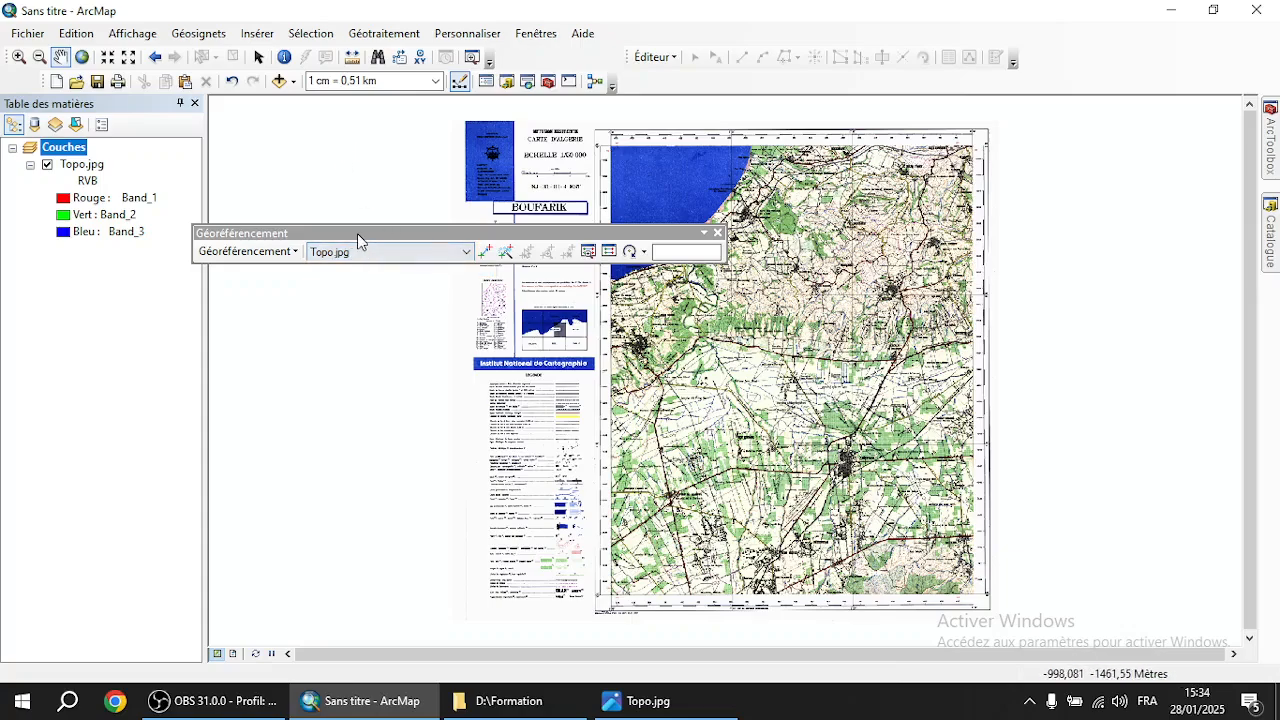
left_click_drag(357, 233, 269, 140)
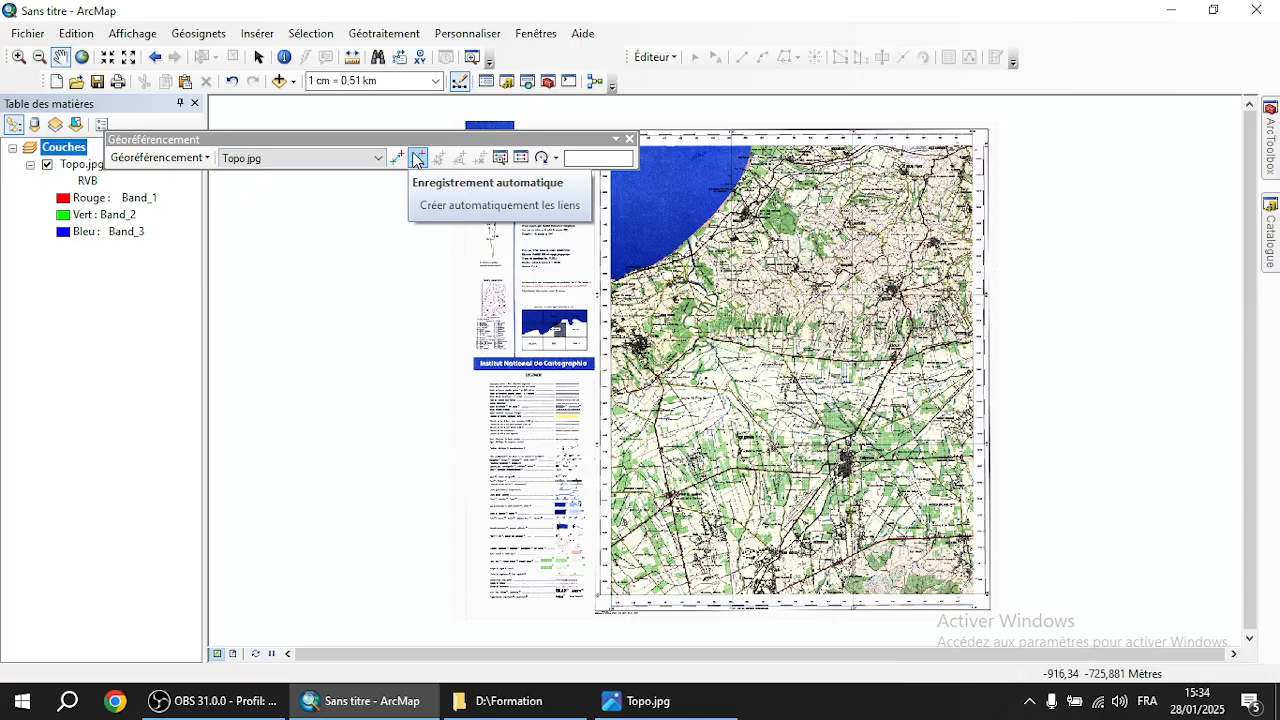
Inspect the northwest coast of Topo.jpg in the georeferencing viewer, close it, and check the link table
left_click(502, 158)
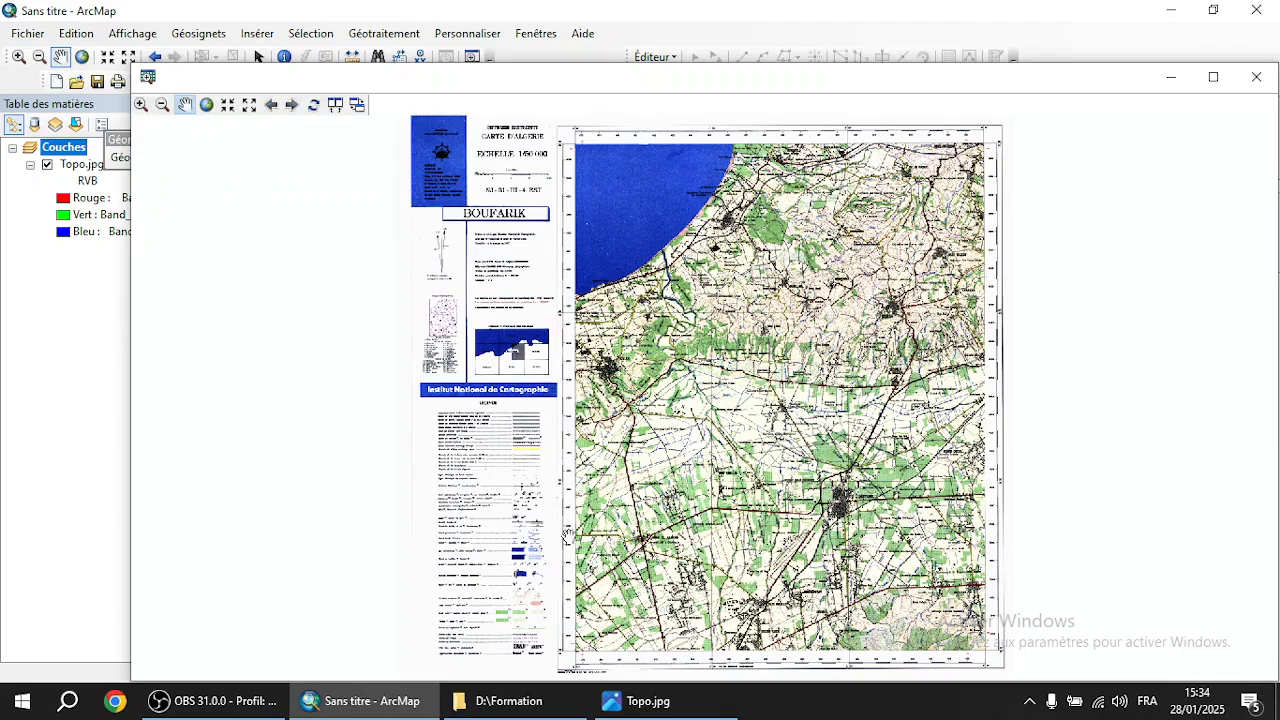
left_click(141, 105)
left_click_drag(558, 158, 734, 322)
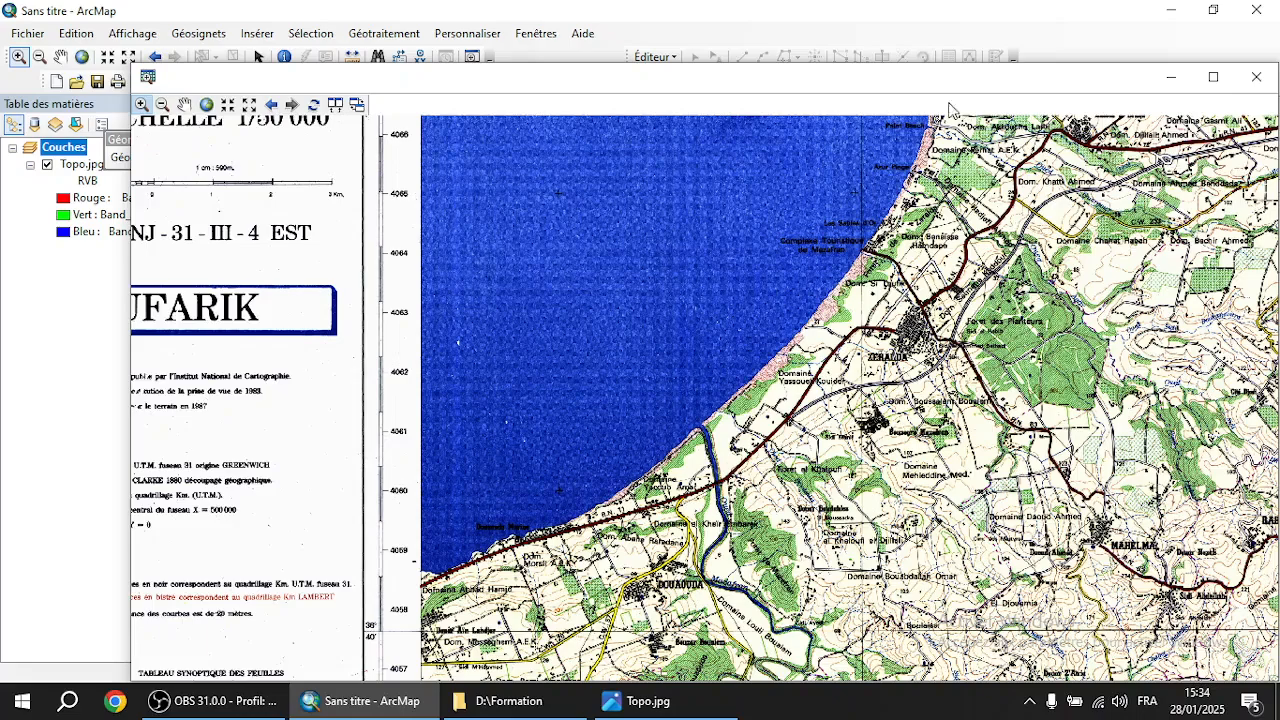
left_click_drag(1134, 80, 796, 231)
left_click(837, 229)
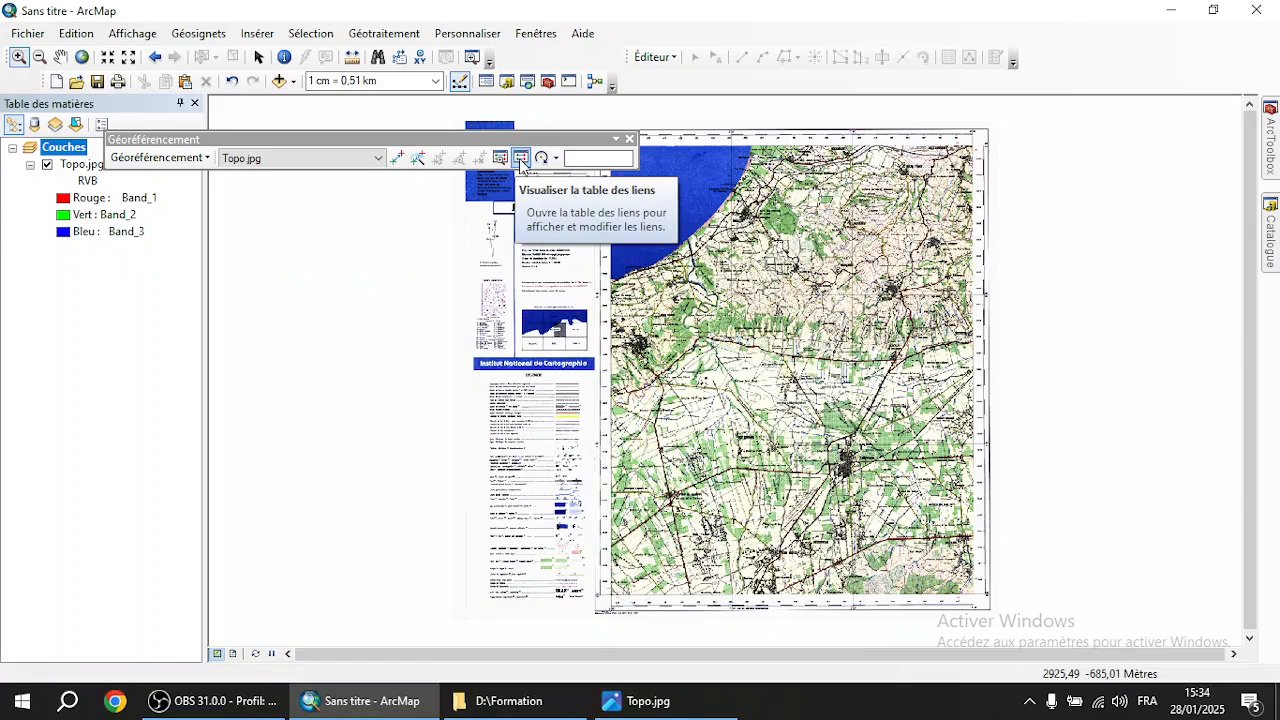
left_click(520, 158)
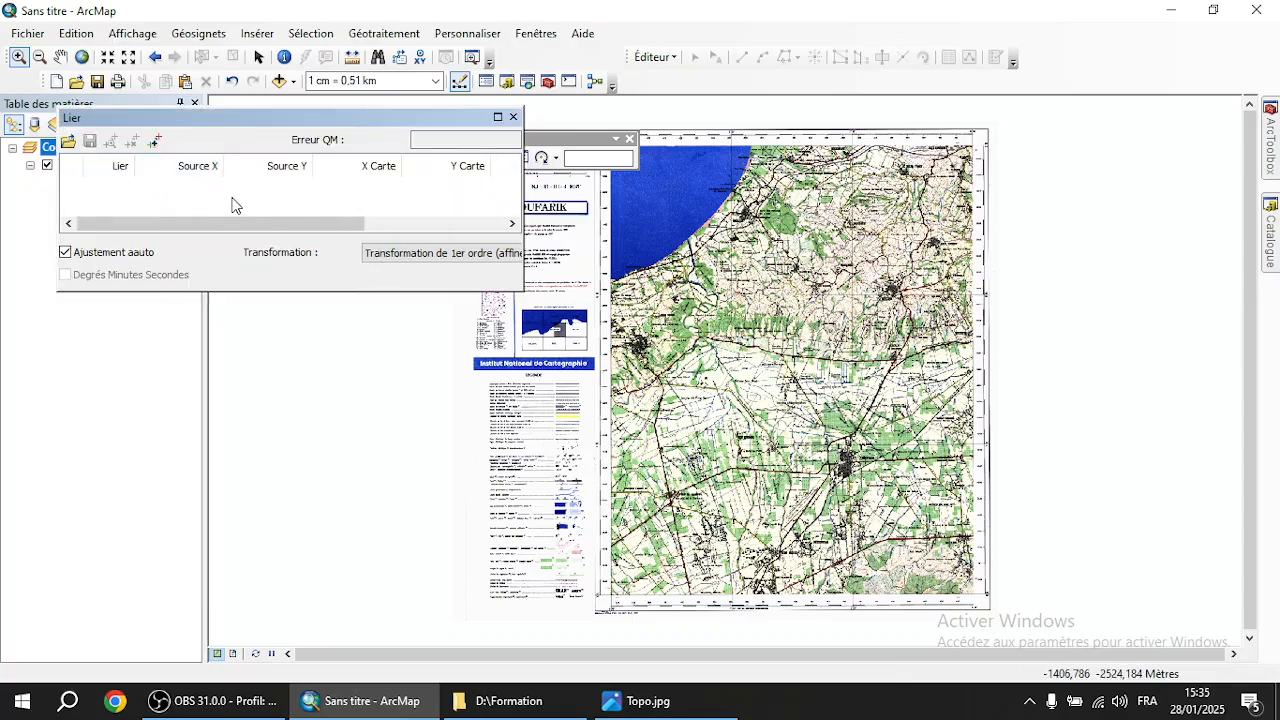
left_click(513, 117)
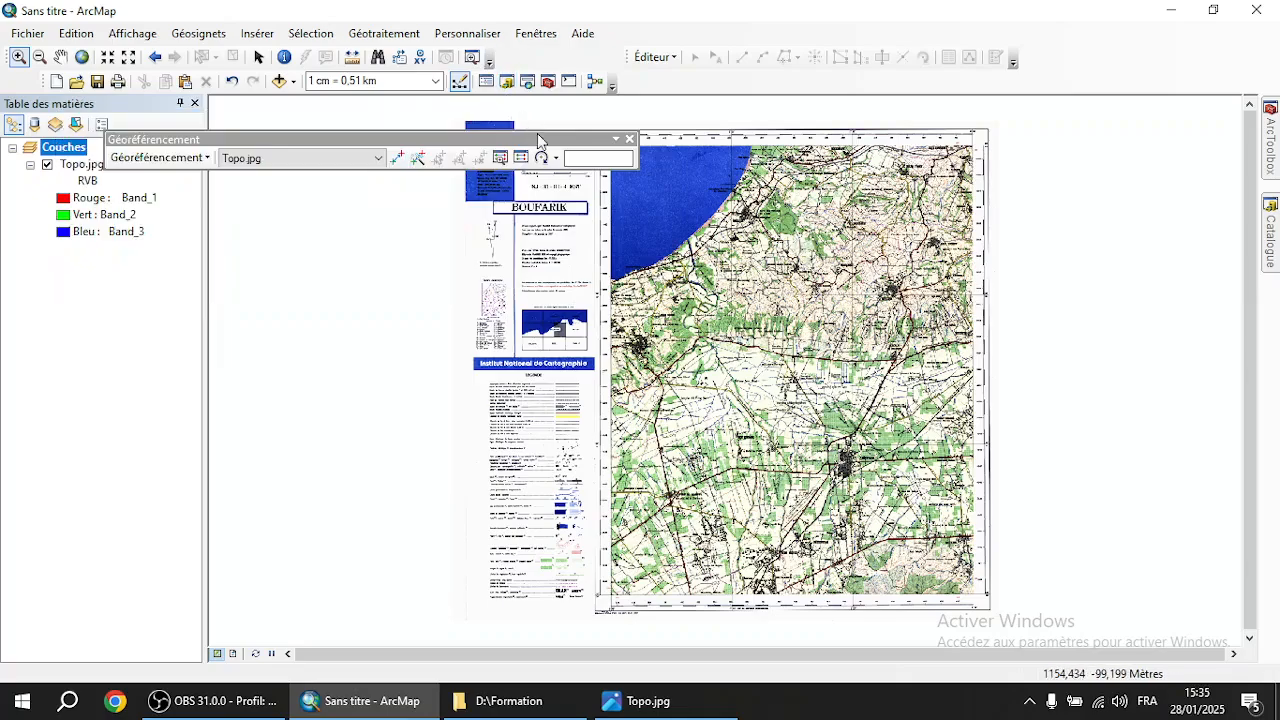
Check the rotation, translation and scale tools of the Géoréférencement toolbar, and dock the toolbar above the map
left_click(555, 158)
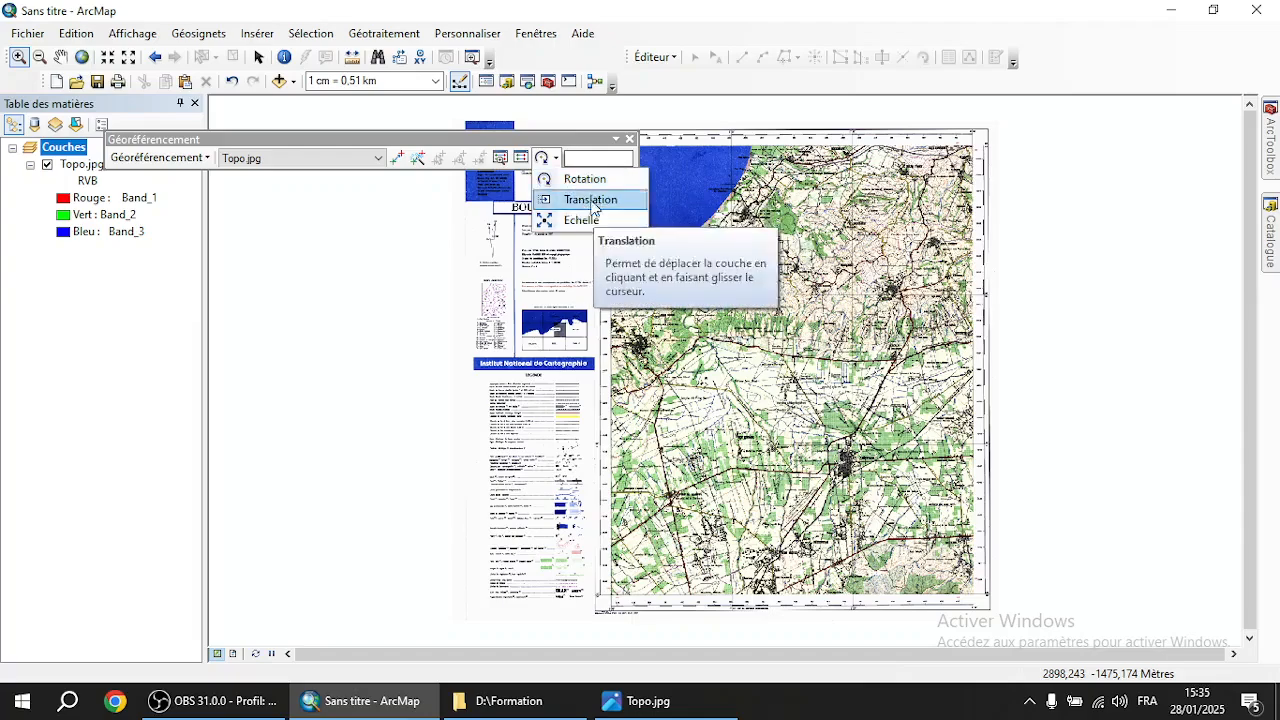
left_click(494, 146)
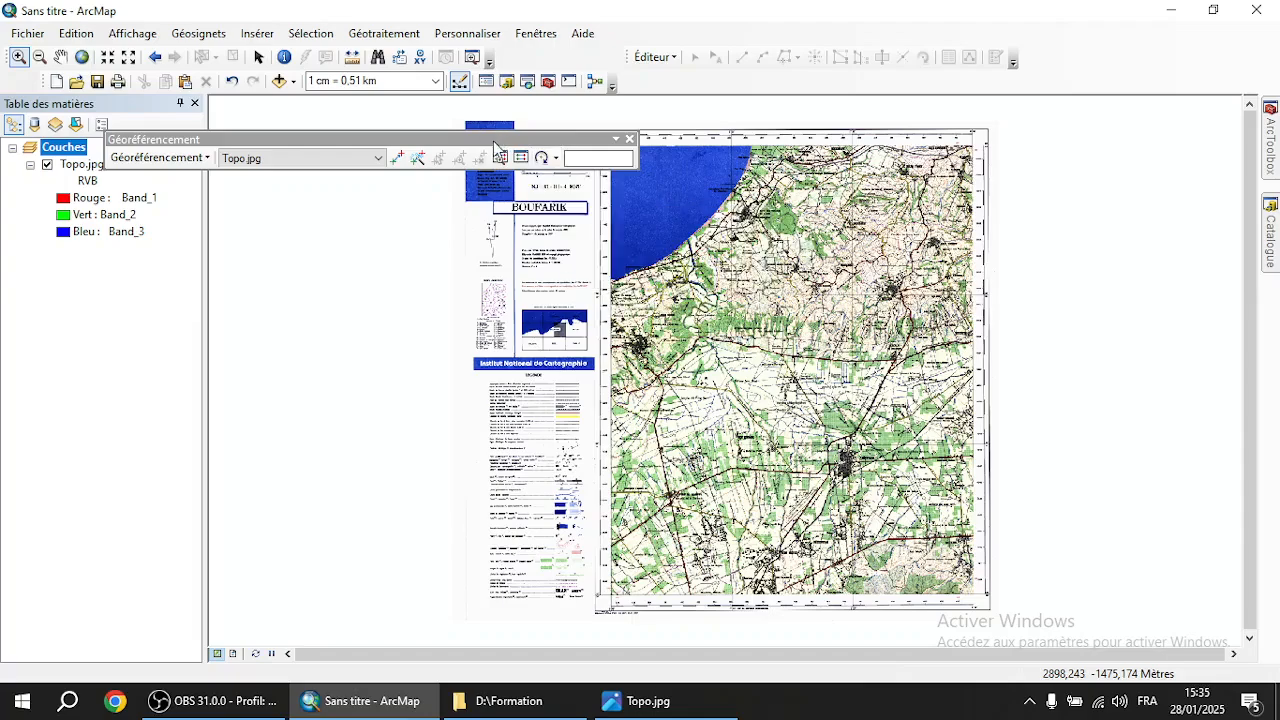
left_click_drag(494, 146, 524, 106)
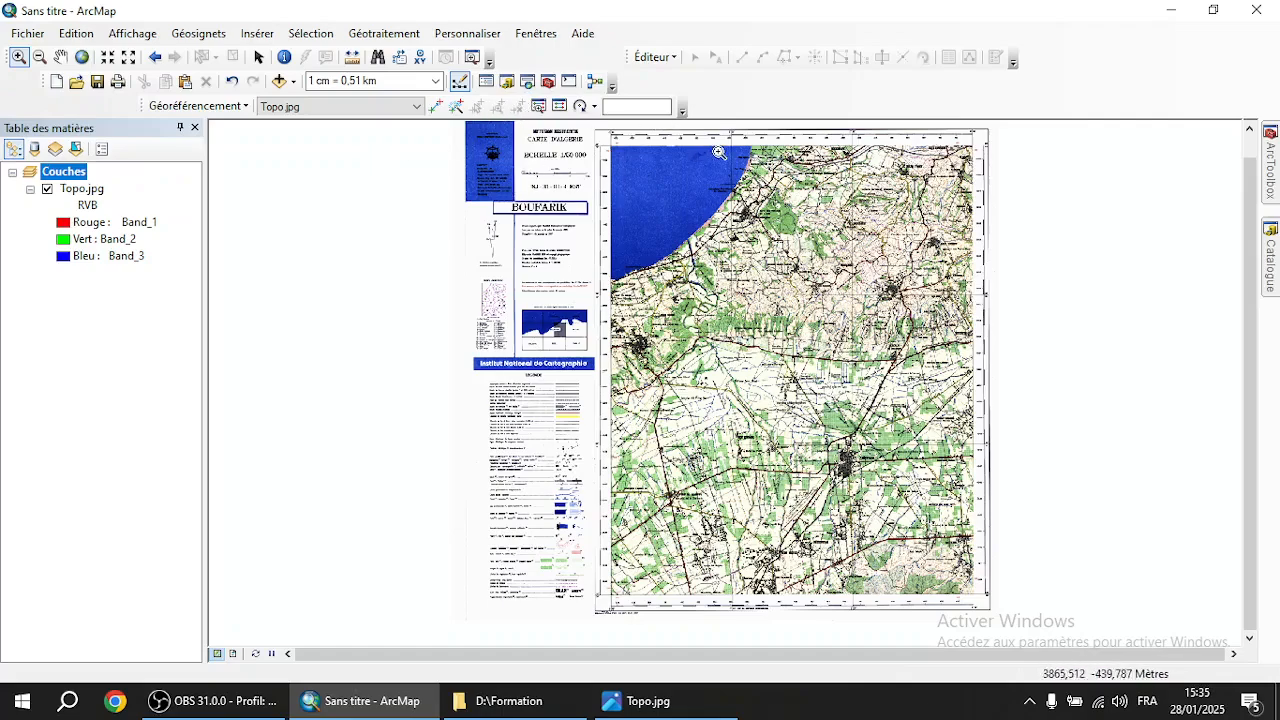
Place the first control point at the centre of the grid cross 480 / 4065 in the sea area of Topo.jpg
left_click_drag(578, 122, 686, 210)
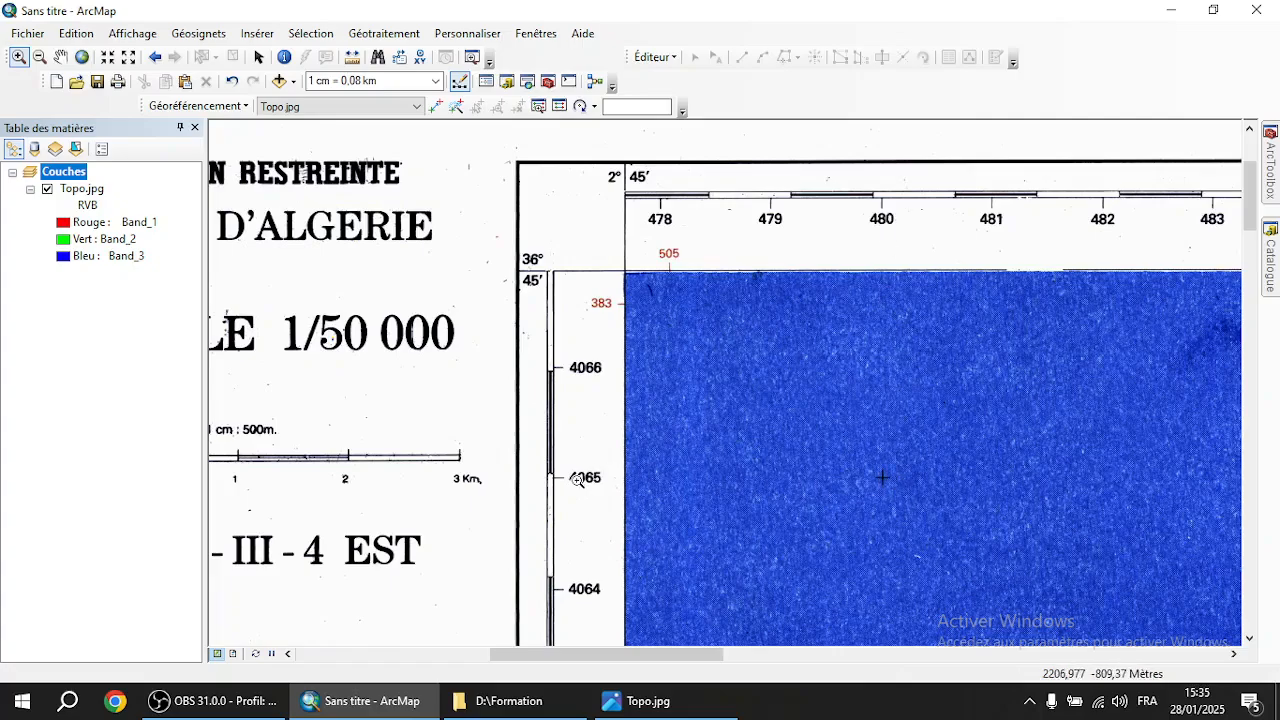
left_click_drag(859, 453, 912, 509)
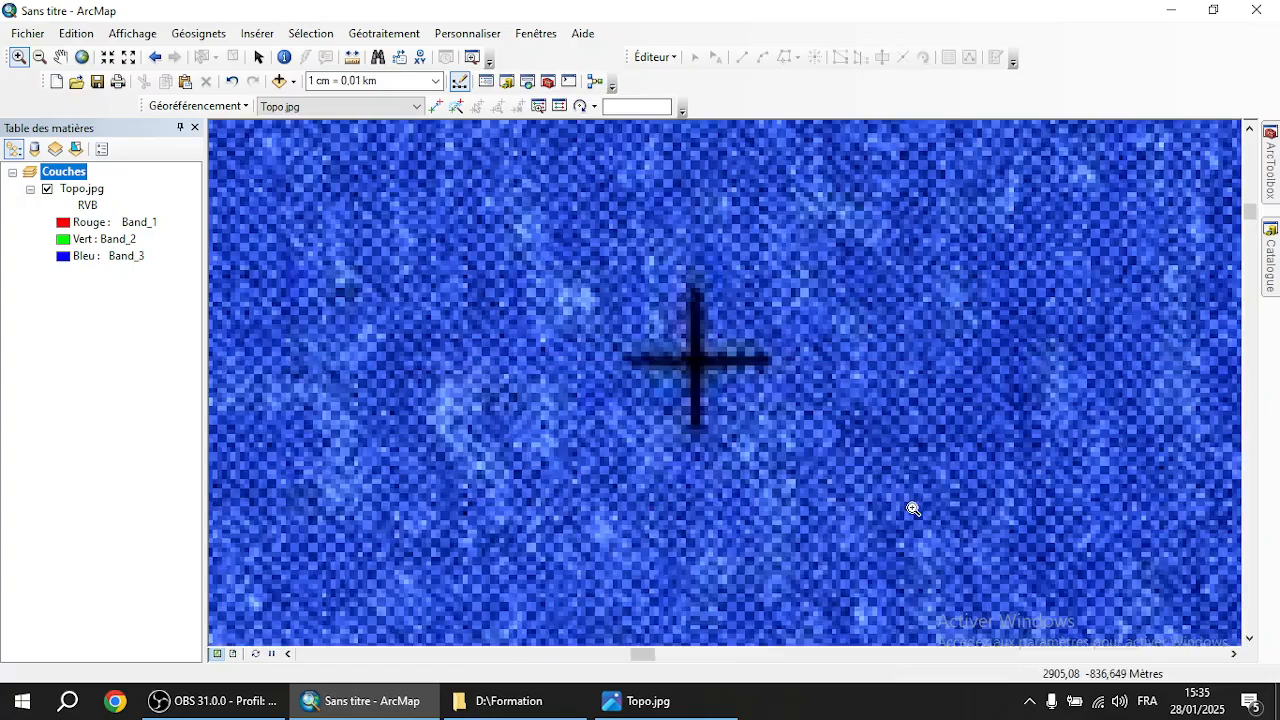
left_click(434, 107)
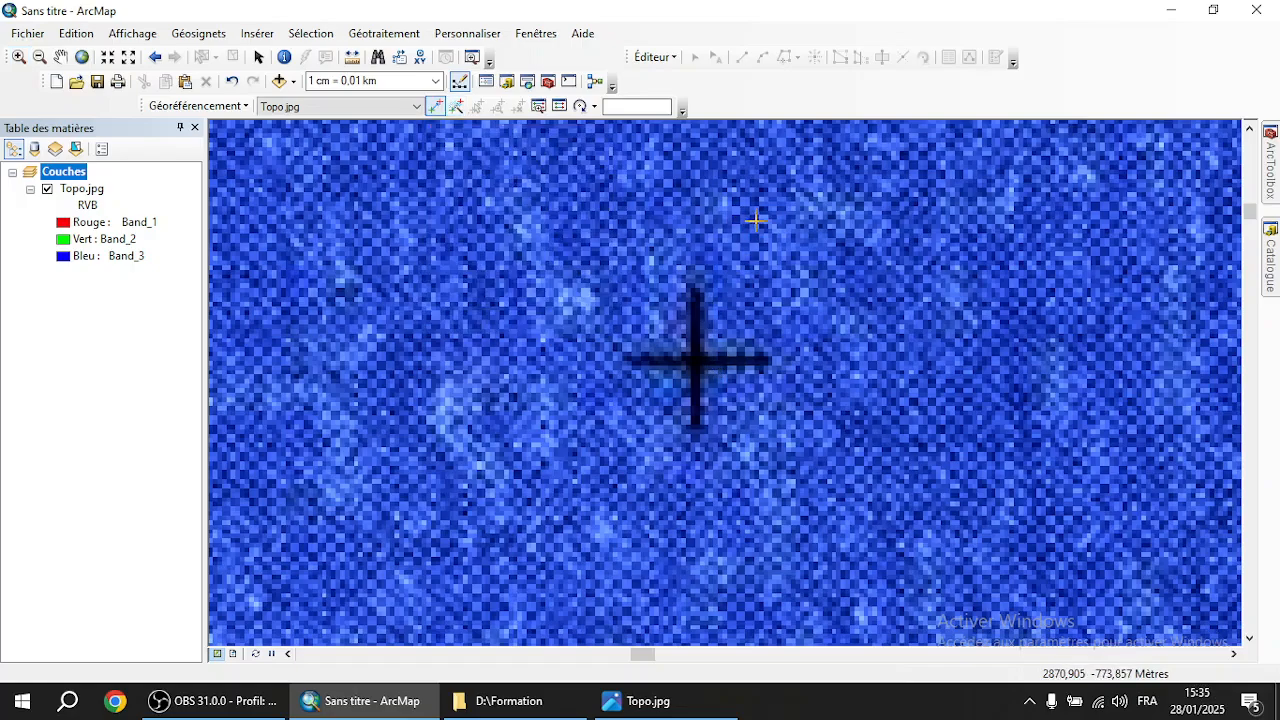
left_click(696, 360)
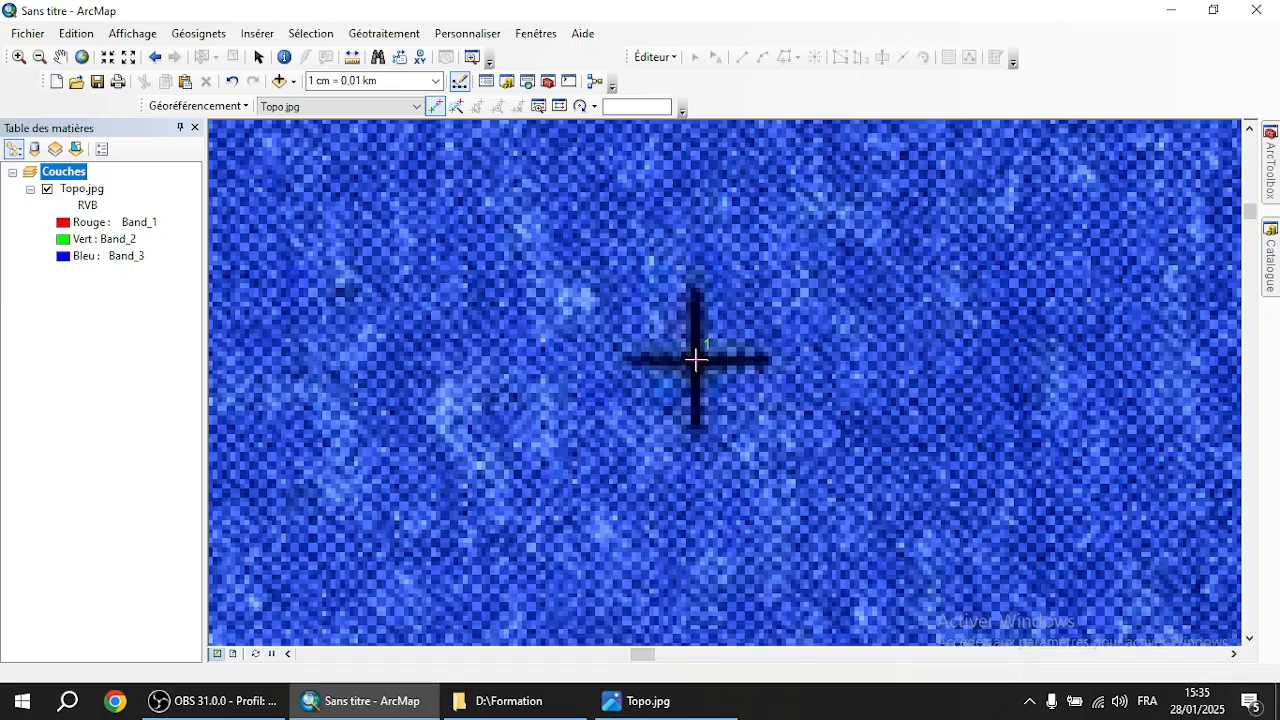
Assign the first control point the coordinates X 480000 and Y 4065000
right_click(696, 360)
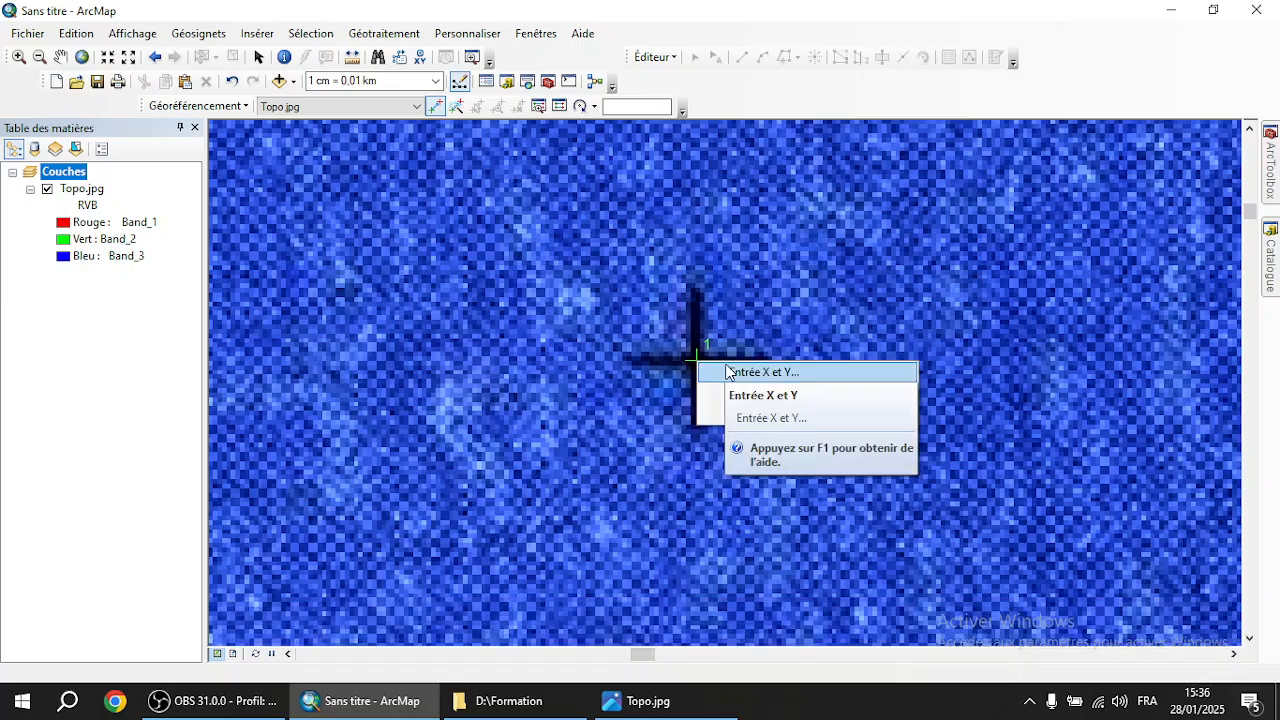
left_click(729, 371)
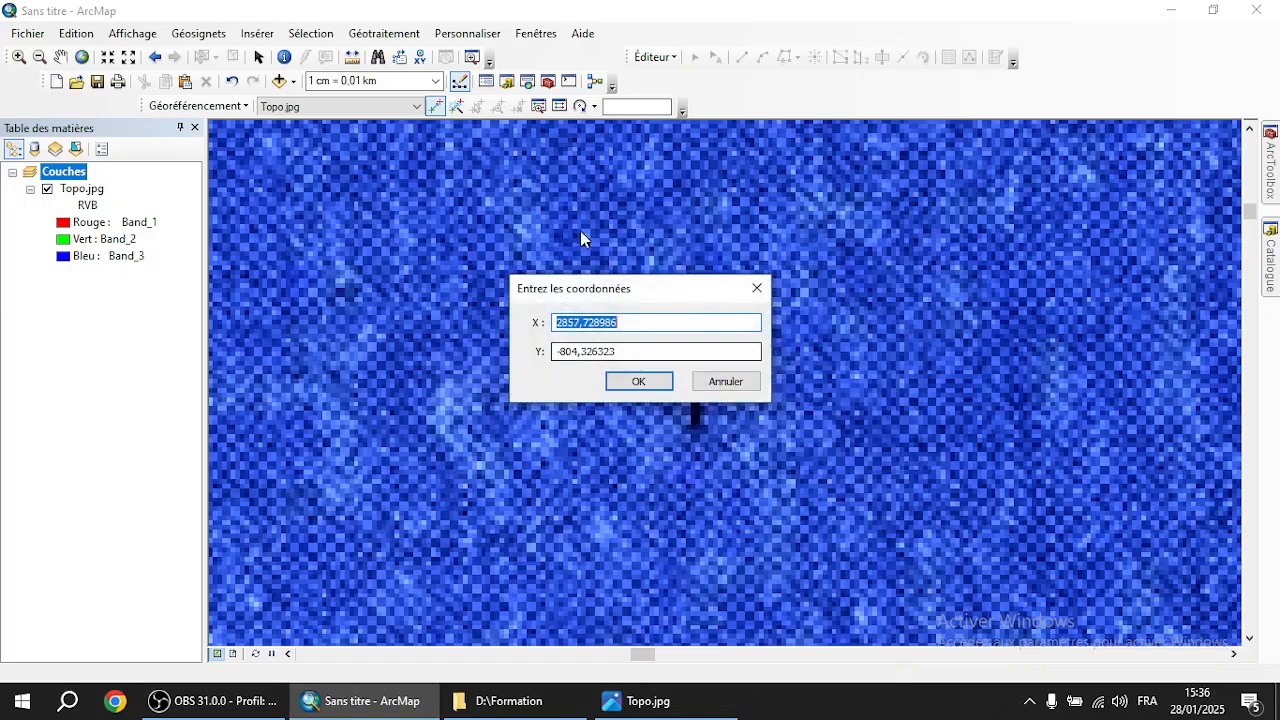
type("48")
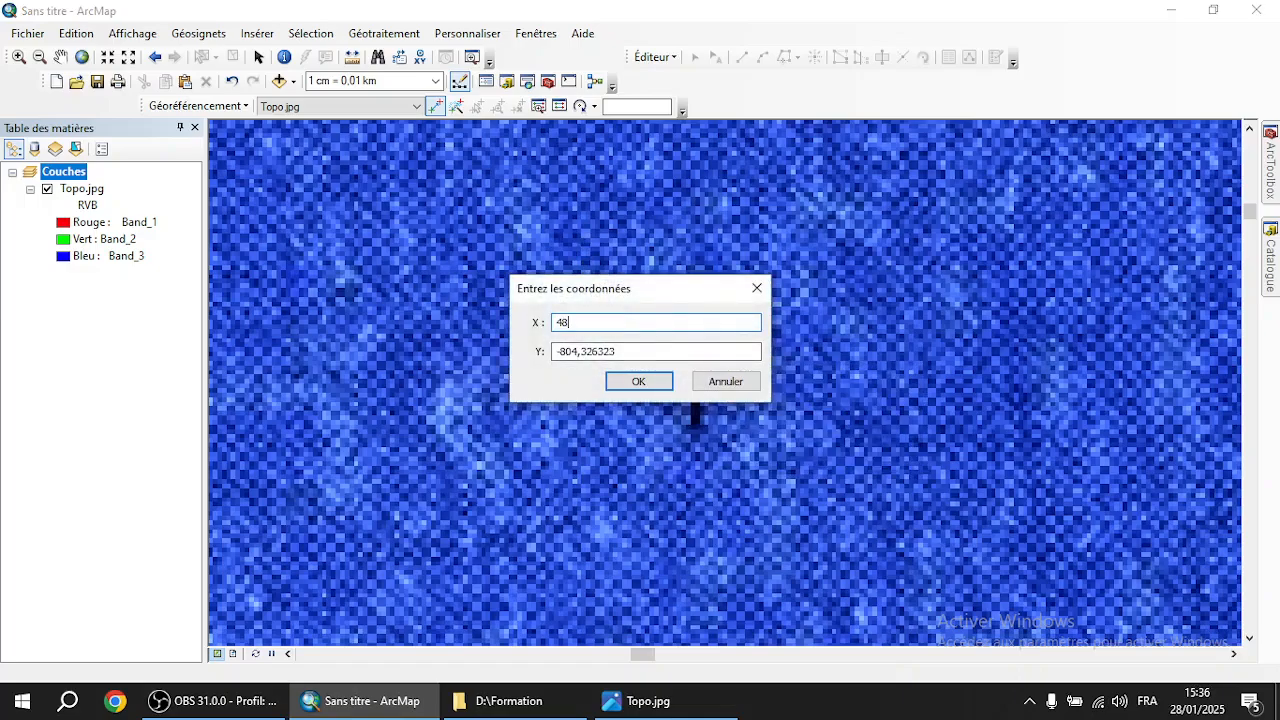
type("0000")
left_click_drag(646, 351, 514, 351)
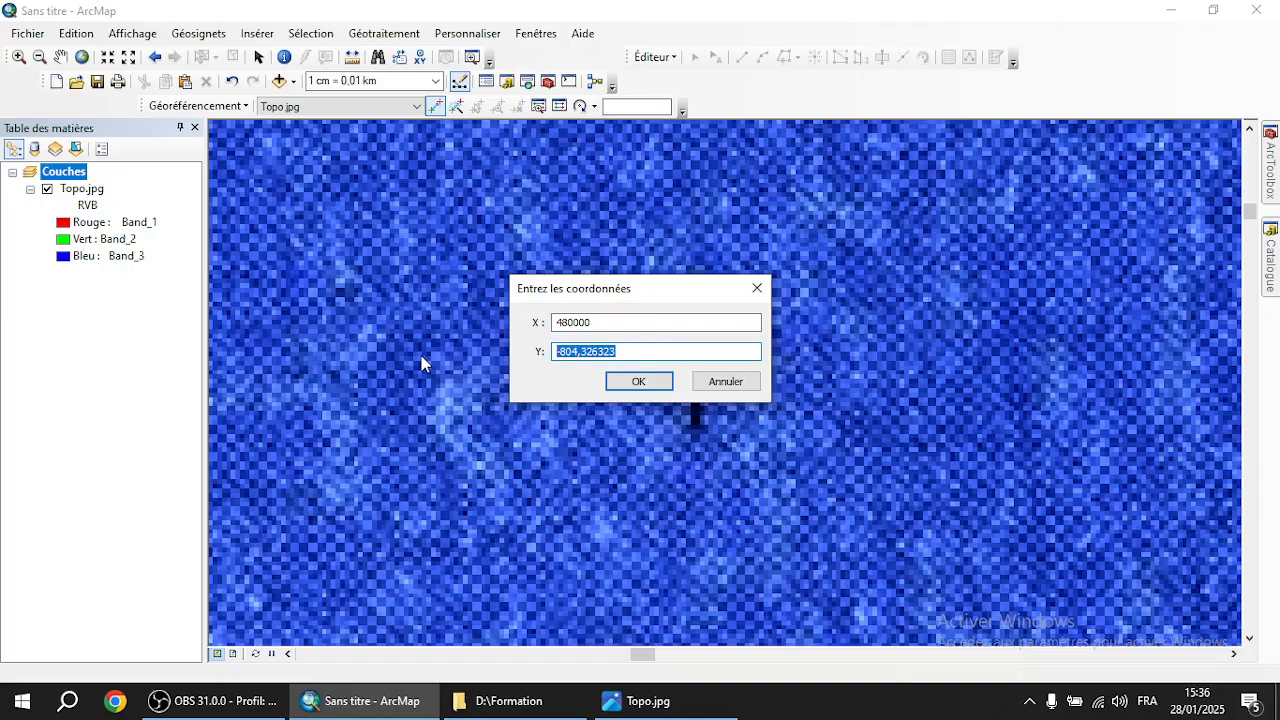
type("4065000")
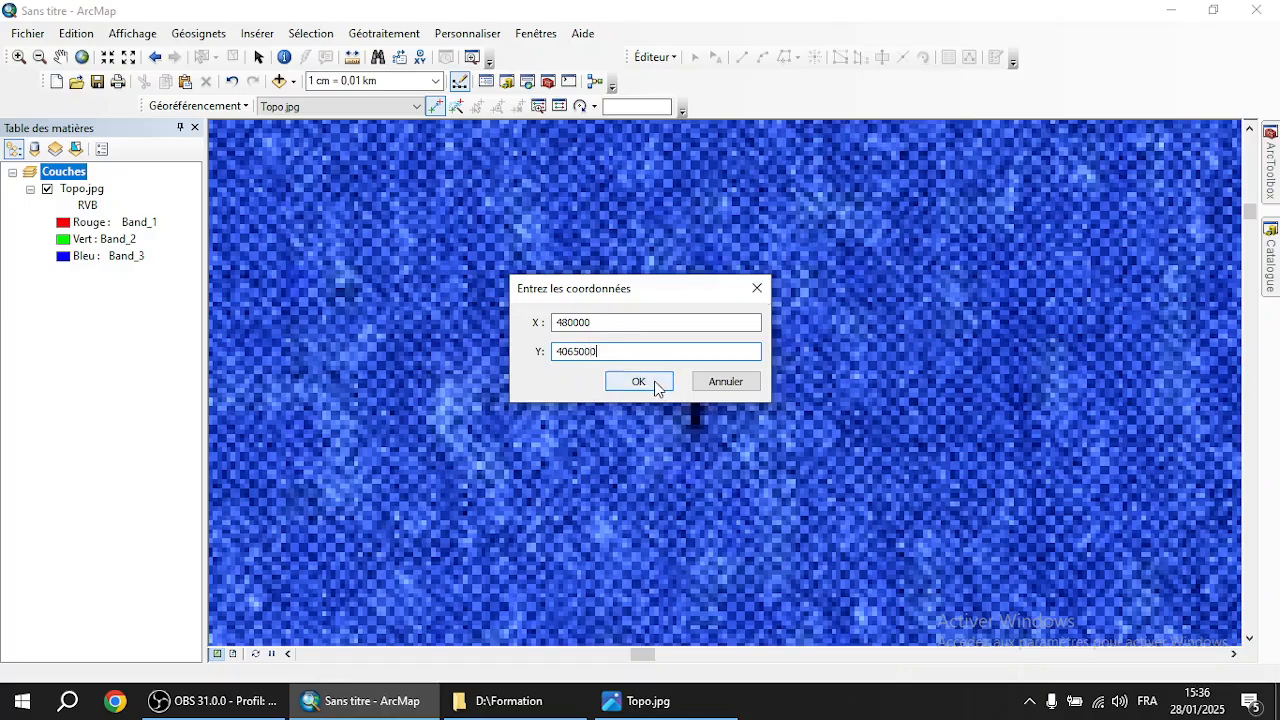
left_click(640, 382)
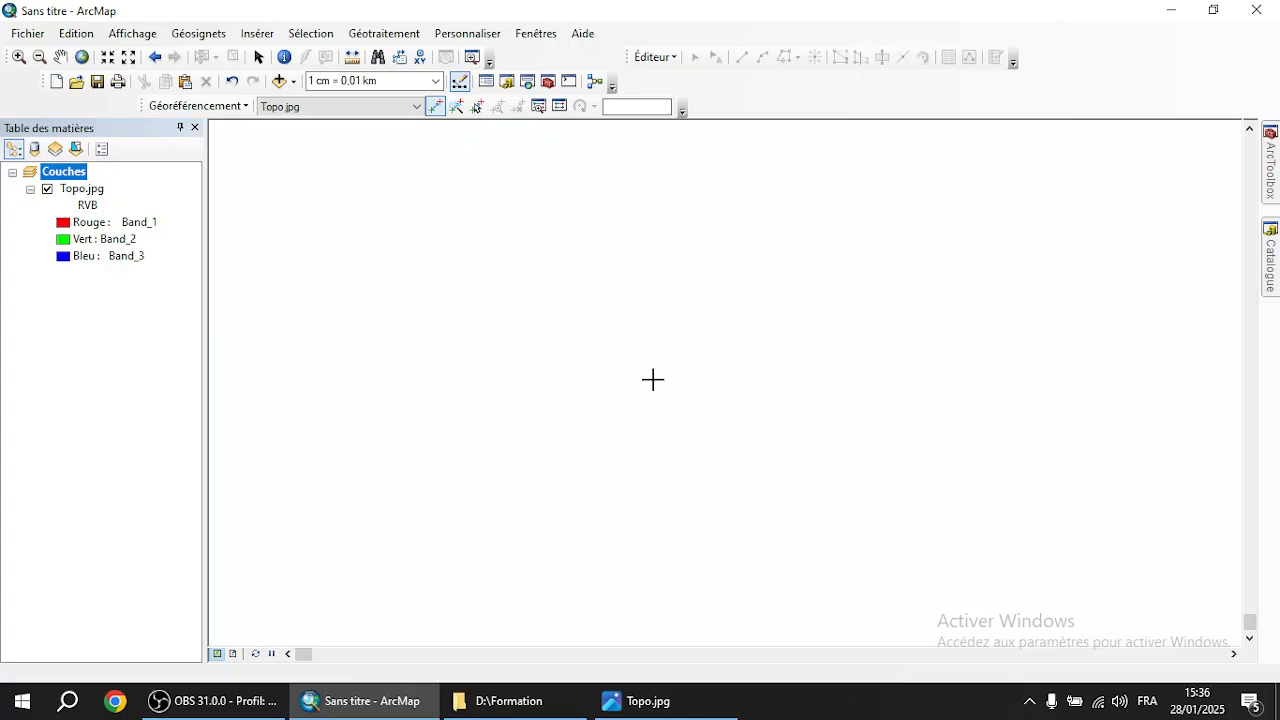
Examine the northeast part of the map around Ouled Fayet for a grid cross and its easting and northing labels
left_click(82, 57)
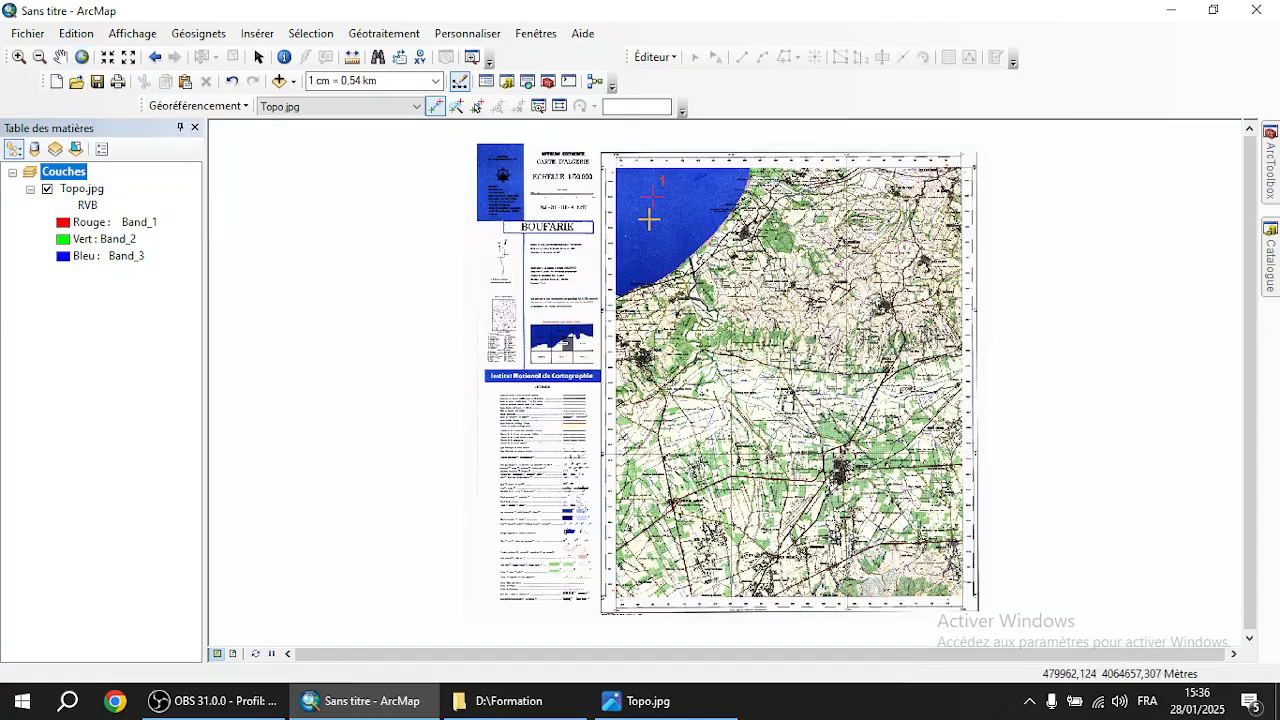
left_click(19, 58)
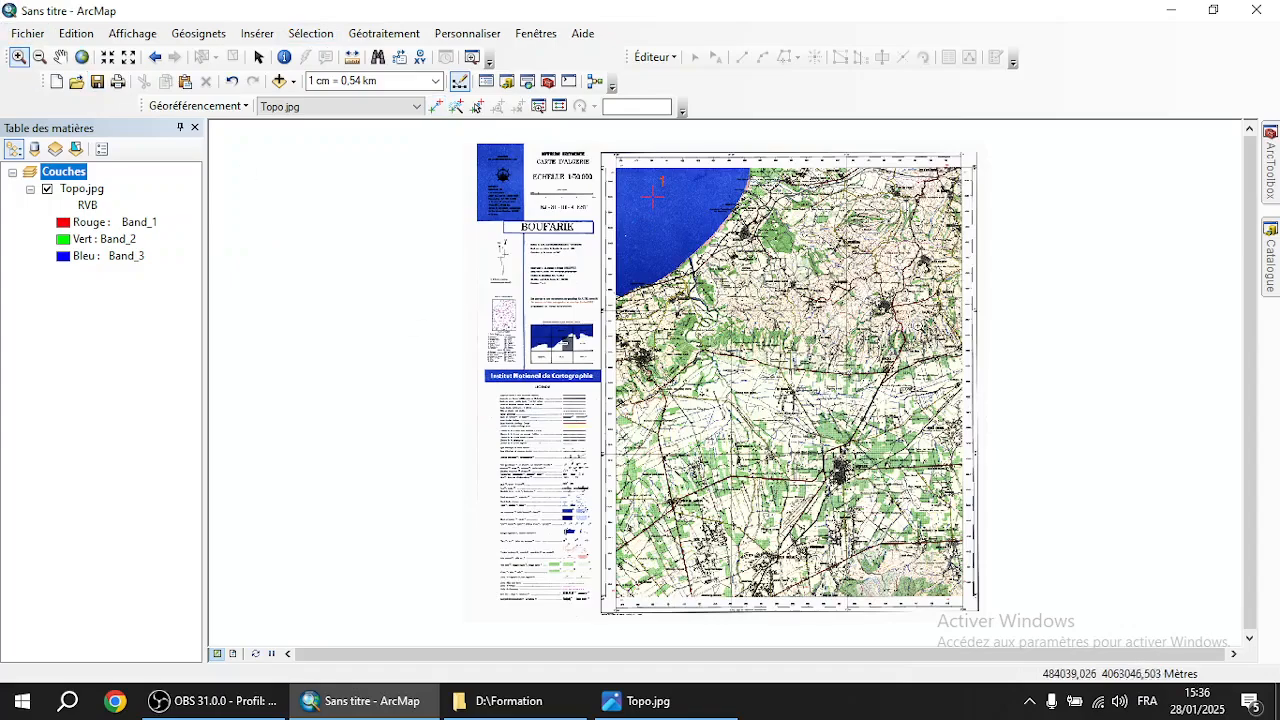
left_click_drag(818, 124, 1009, 243)
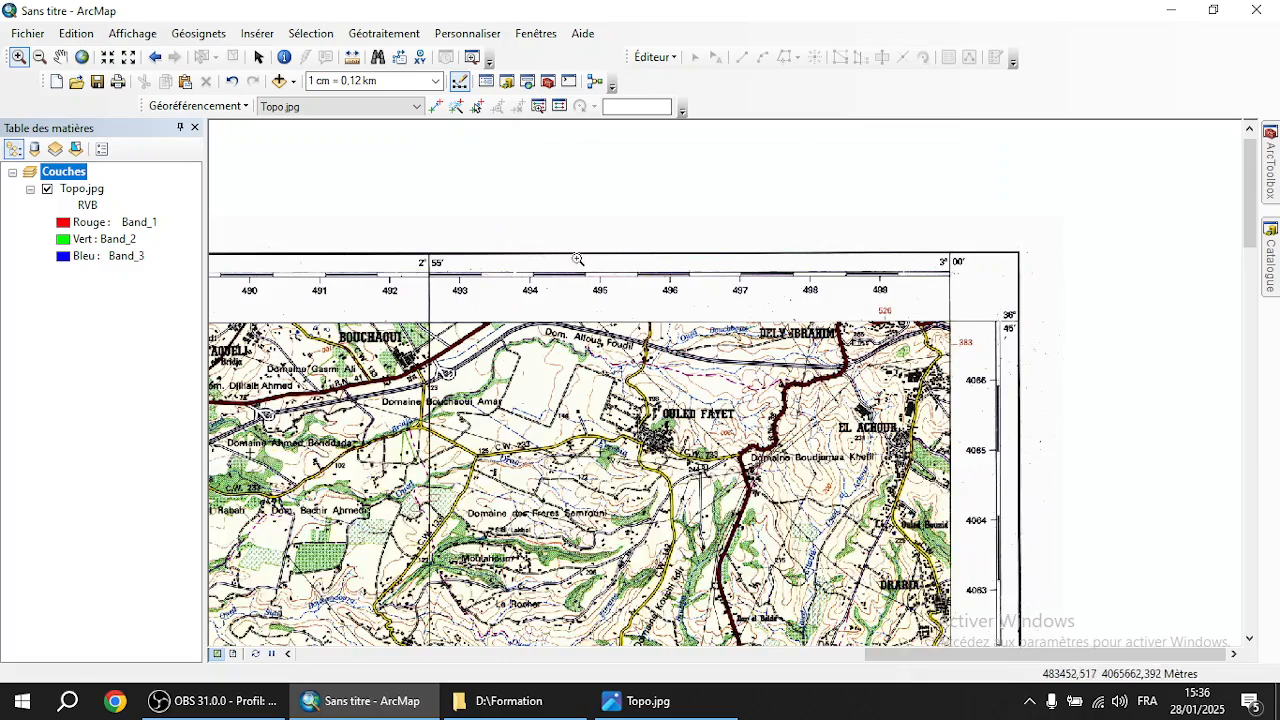
left_click_drag(566, 418, 660, 505)
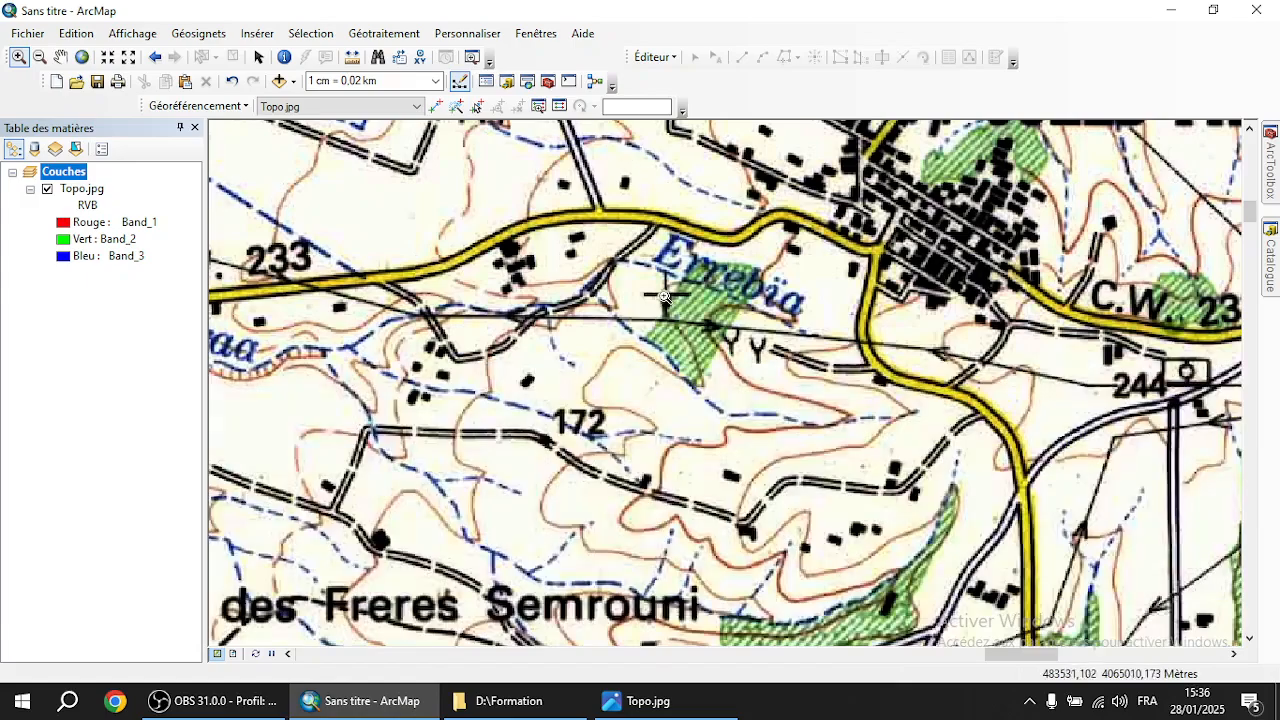
left_click(62, 57)
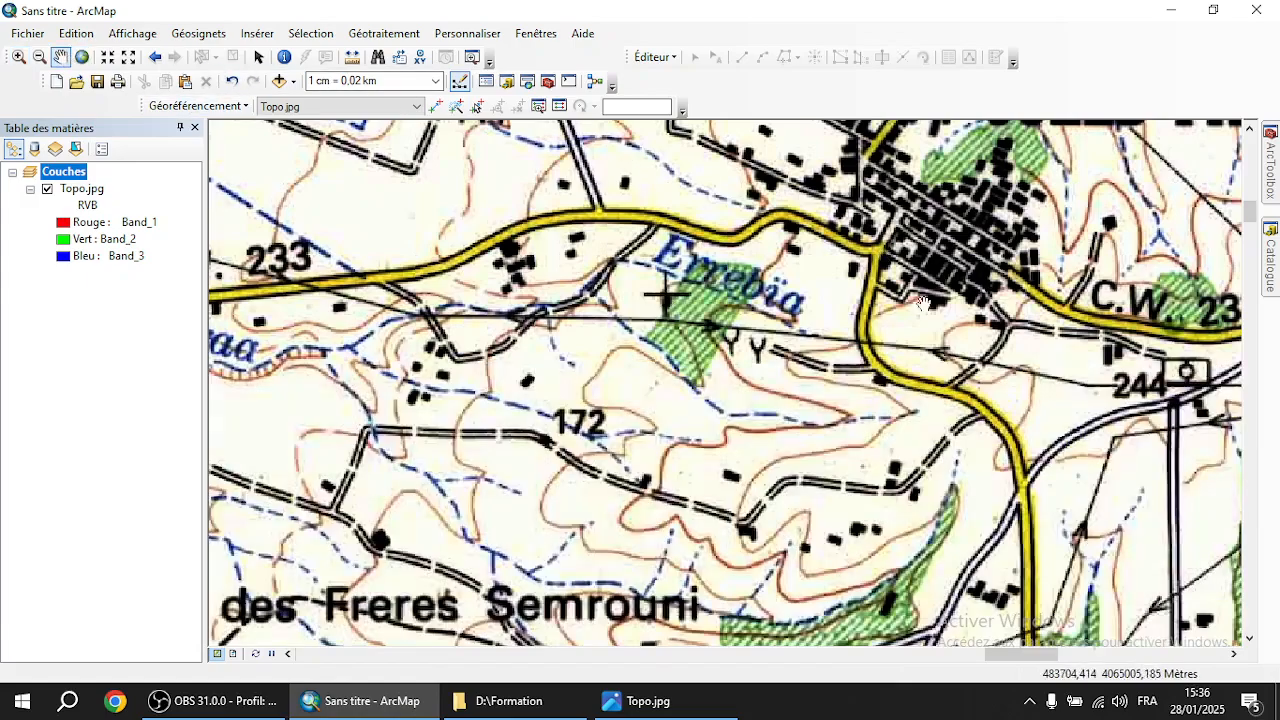
left_click_drag(836, 210, 817, 712)
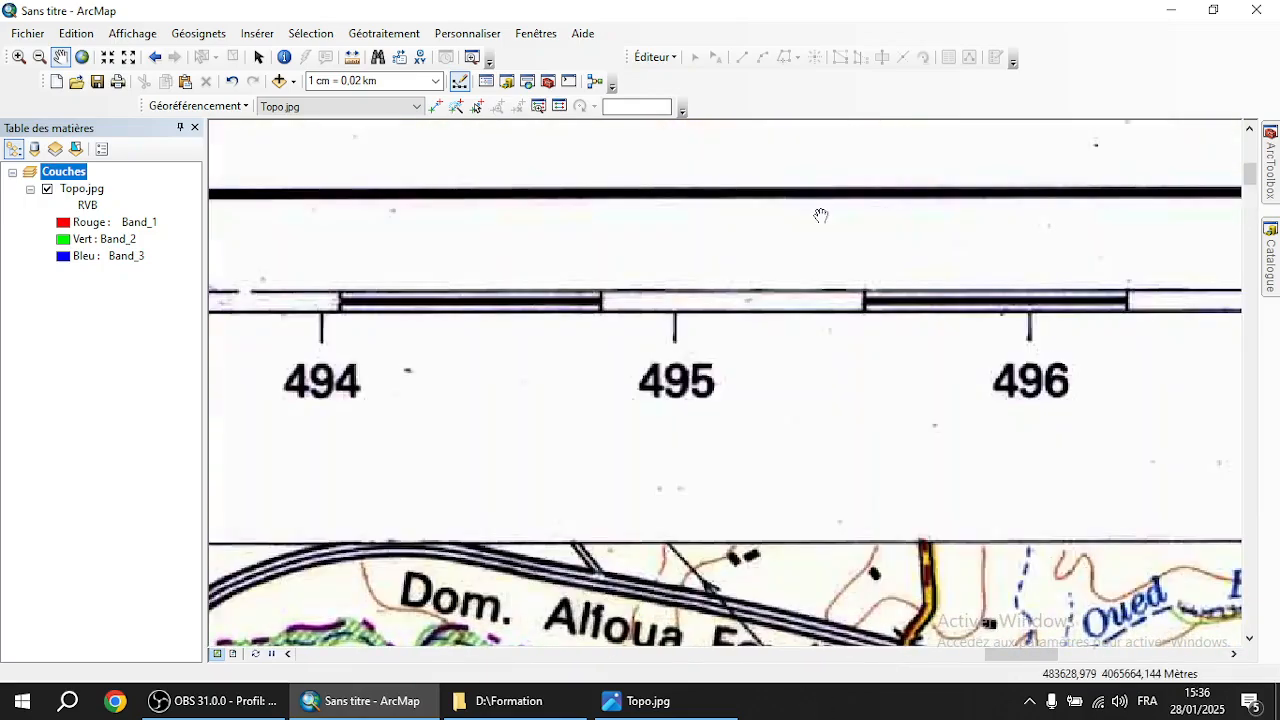
left_click_drag(791, 468, 776, 135)
left_click_drag(787, 384, 763, 180)
left_click_drag(792, 527, 779, 250)
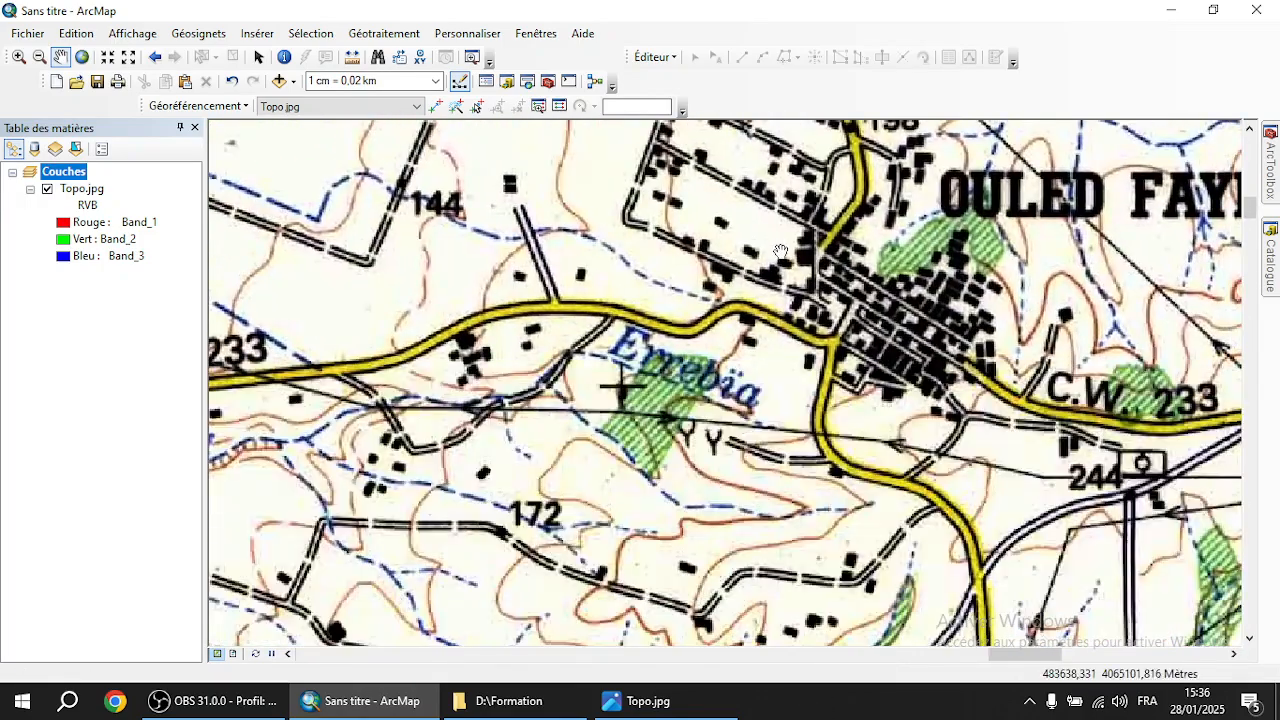
left_click_drag(1090, 374, 502, 469)
left_click_drag(1145, 475, 1116, 392)
left_click_drag(585, 434, 967, 480)
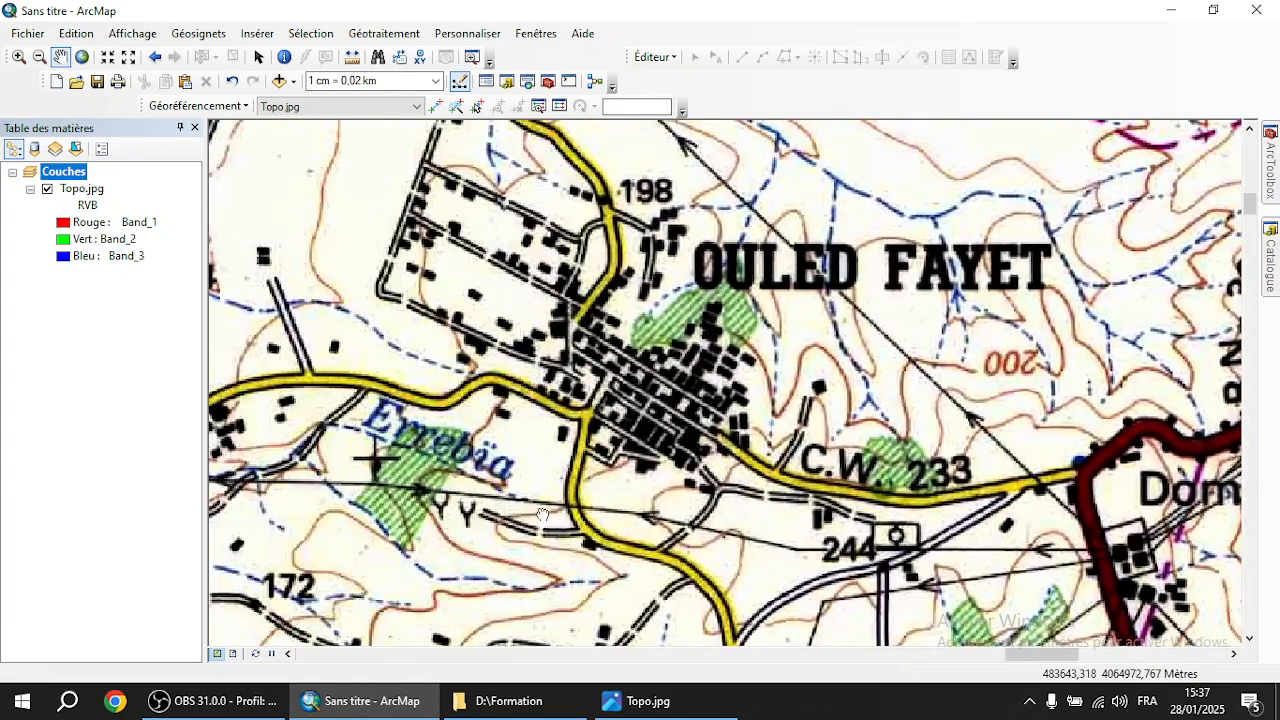
left_click_drag(545, 507, 737, 549)
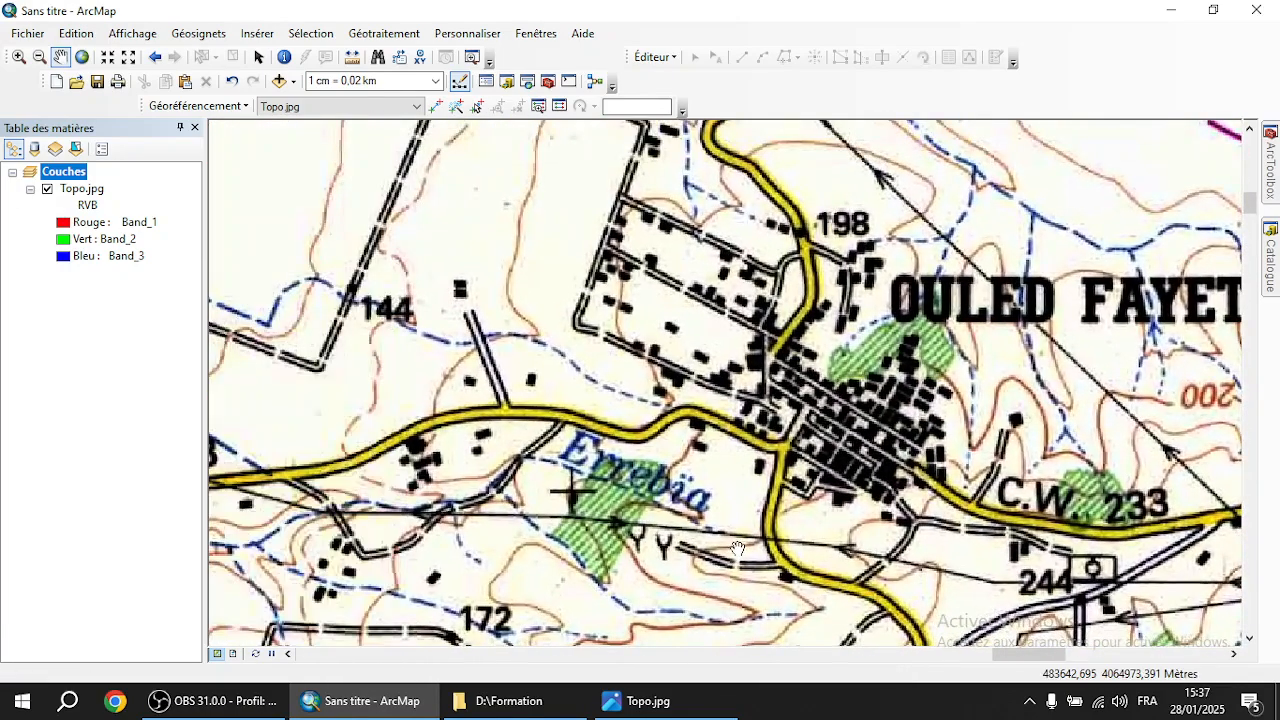
Switch to Topo.jpg in the photo viewer and read the grid labels for the cross west of Ouled Fayet
left_click(640, 701)
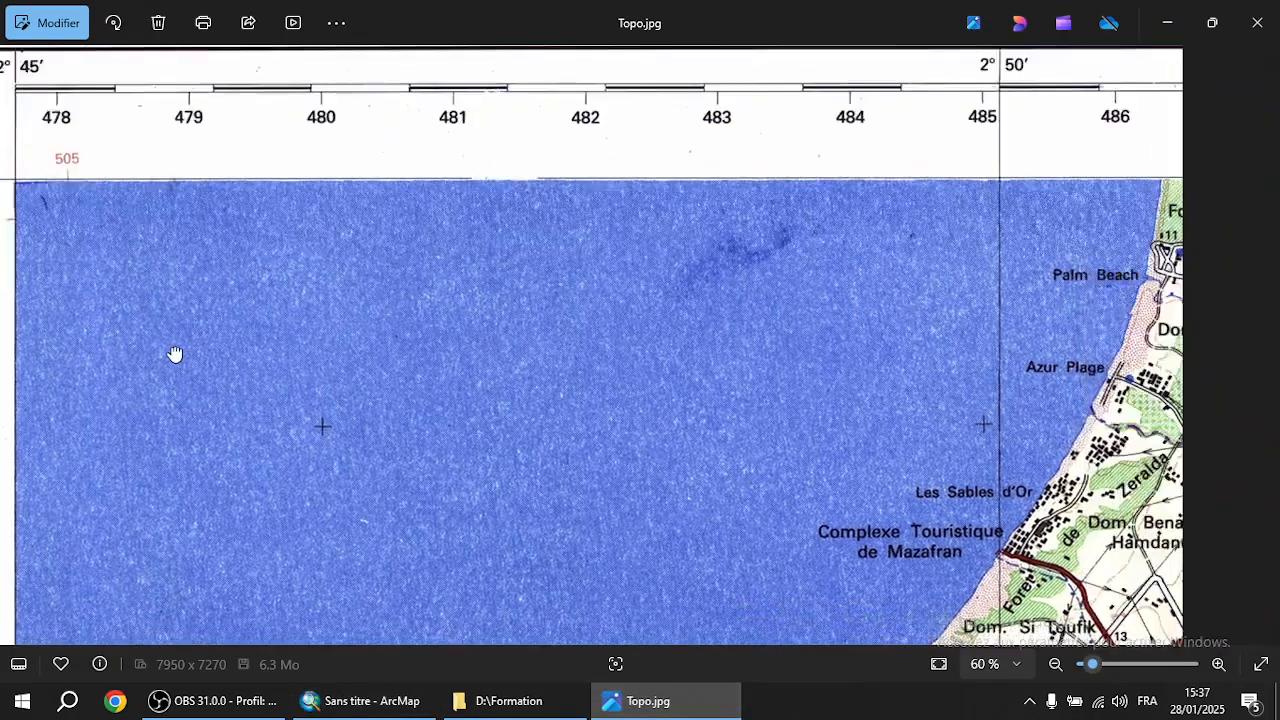
left_click_drag(908, 318, 175, 355)
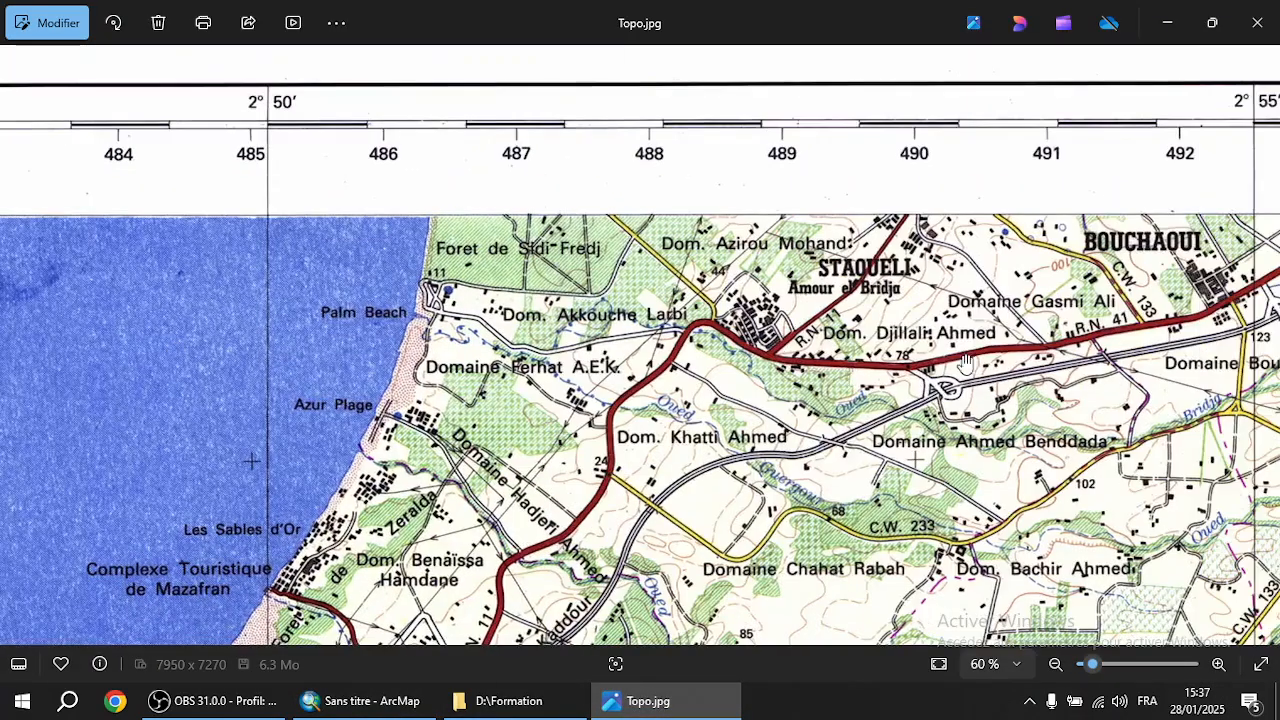
left_click_drag(975, 372, 17, 350)
left_click_drag(808, 340, 675, 378)
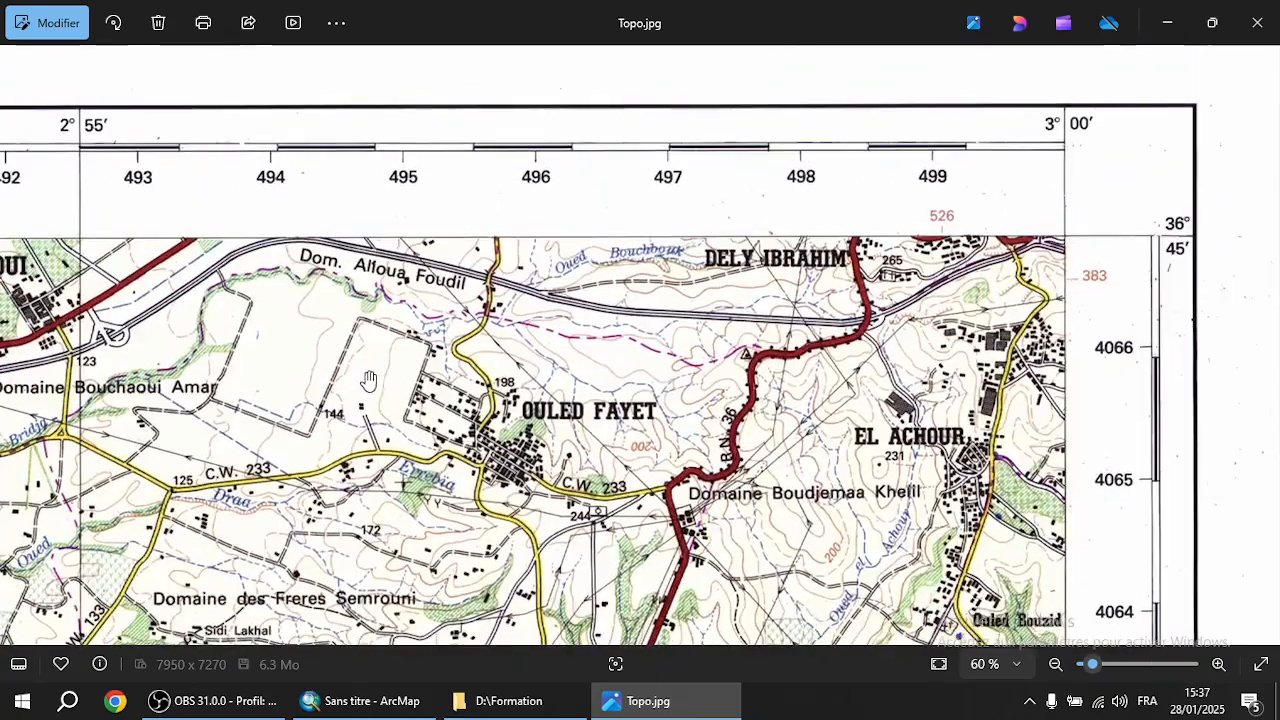
left_click_drag(986, 407, 1000, 290)
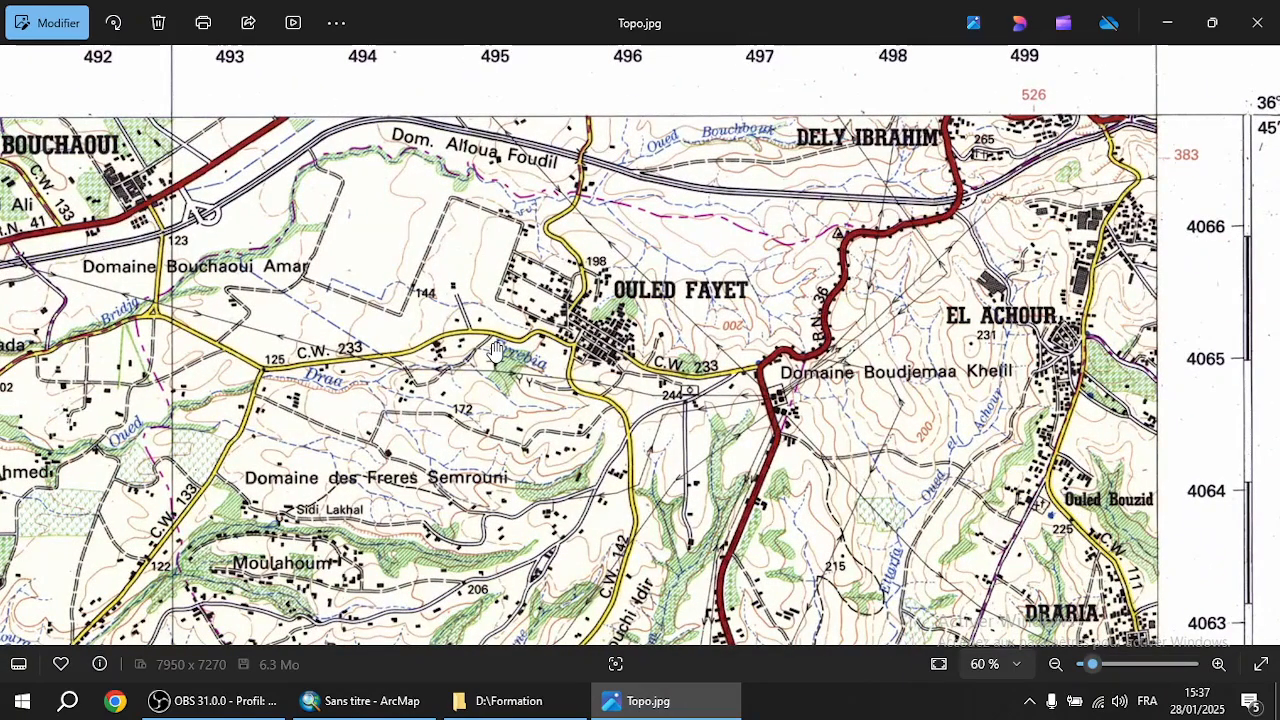
Return to ArcMap and place the second control point at the centre of the grid cross beside the Errebïa label
left_click(372, 701)
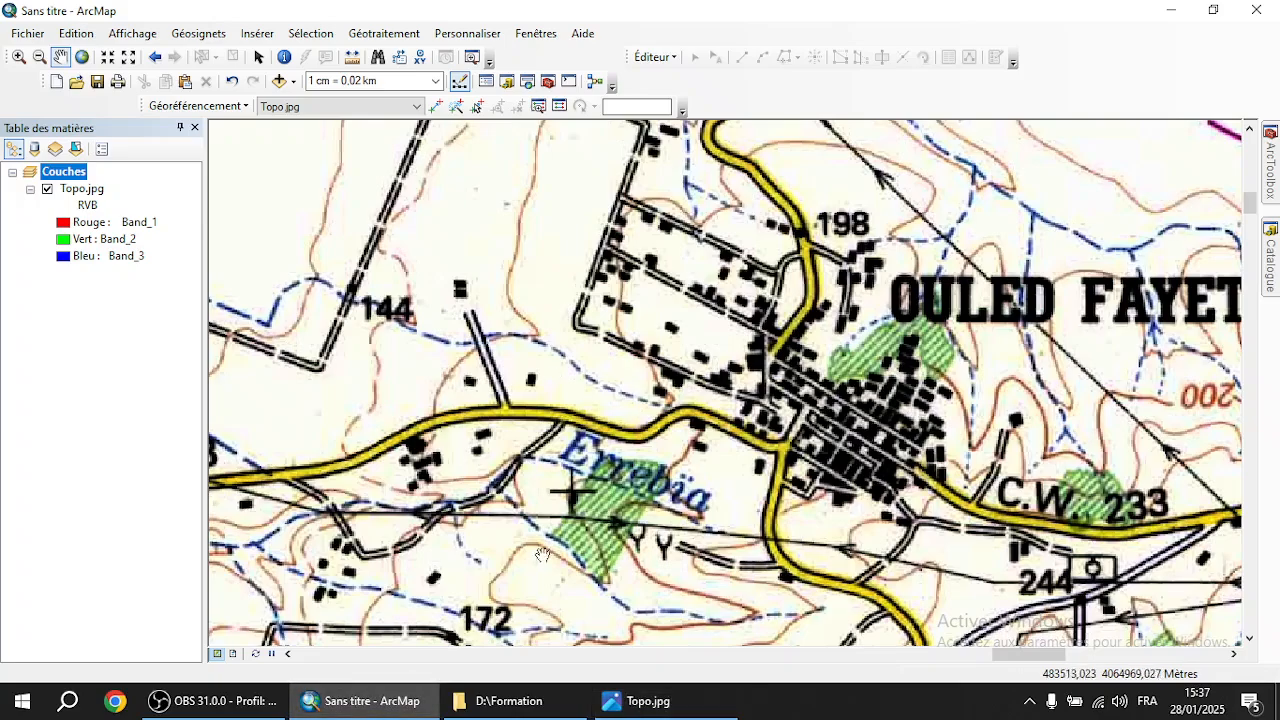
left_click(20, 56)
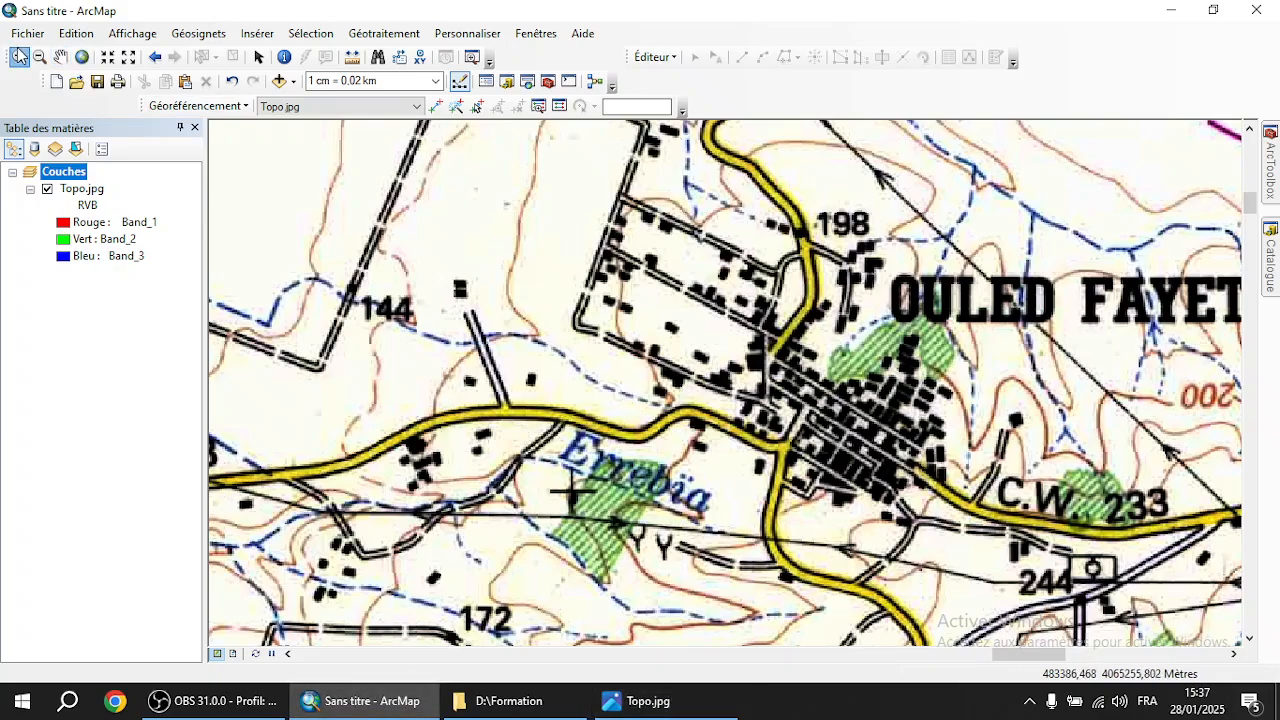
left_click_drag(503, 417, 637, 577)
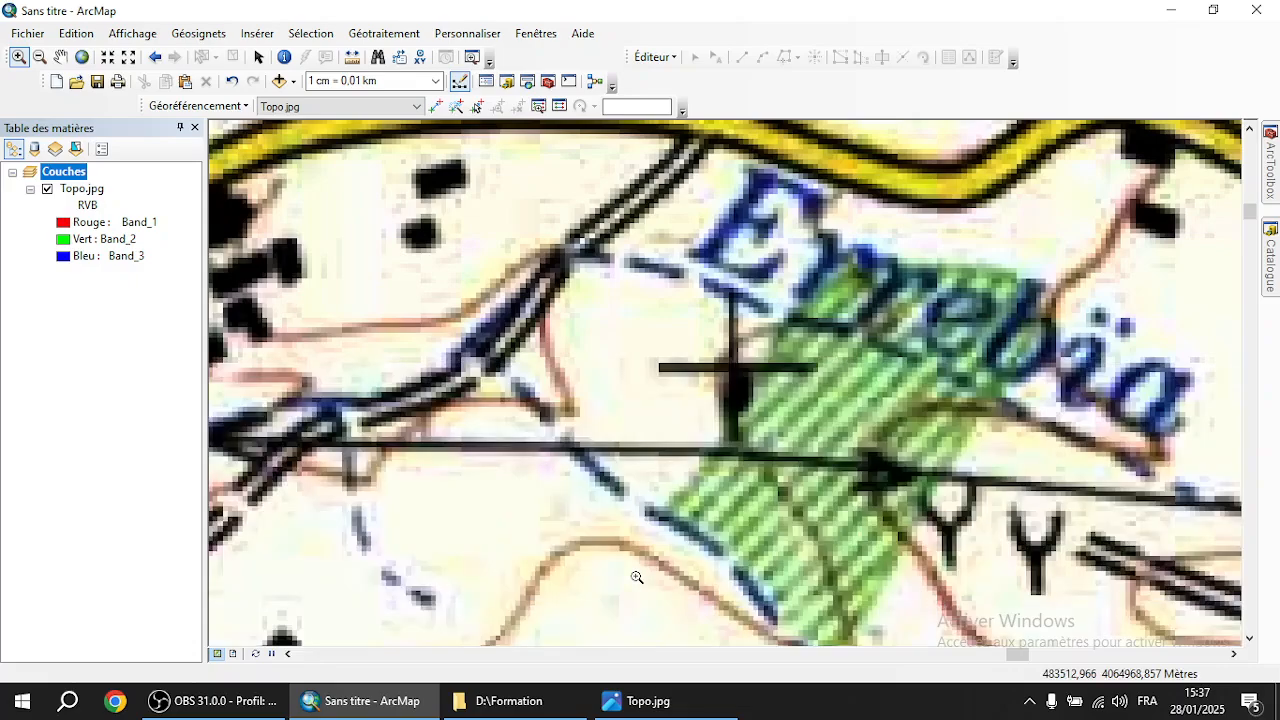
left_click(435, 106)
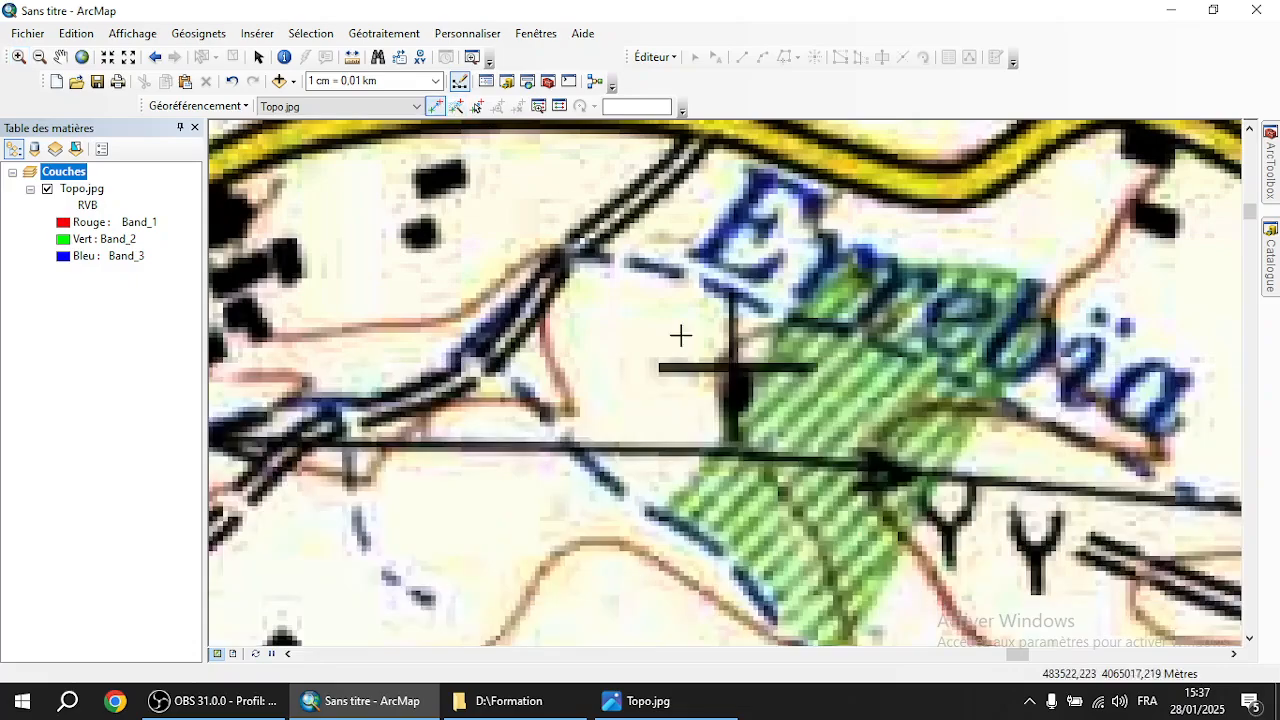
left_click(734, 367)
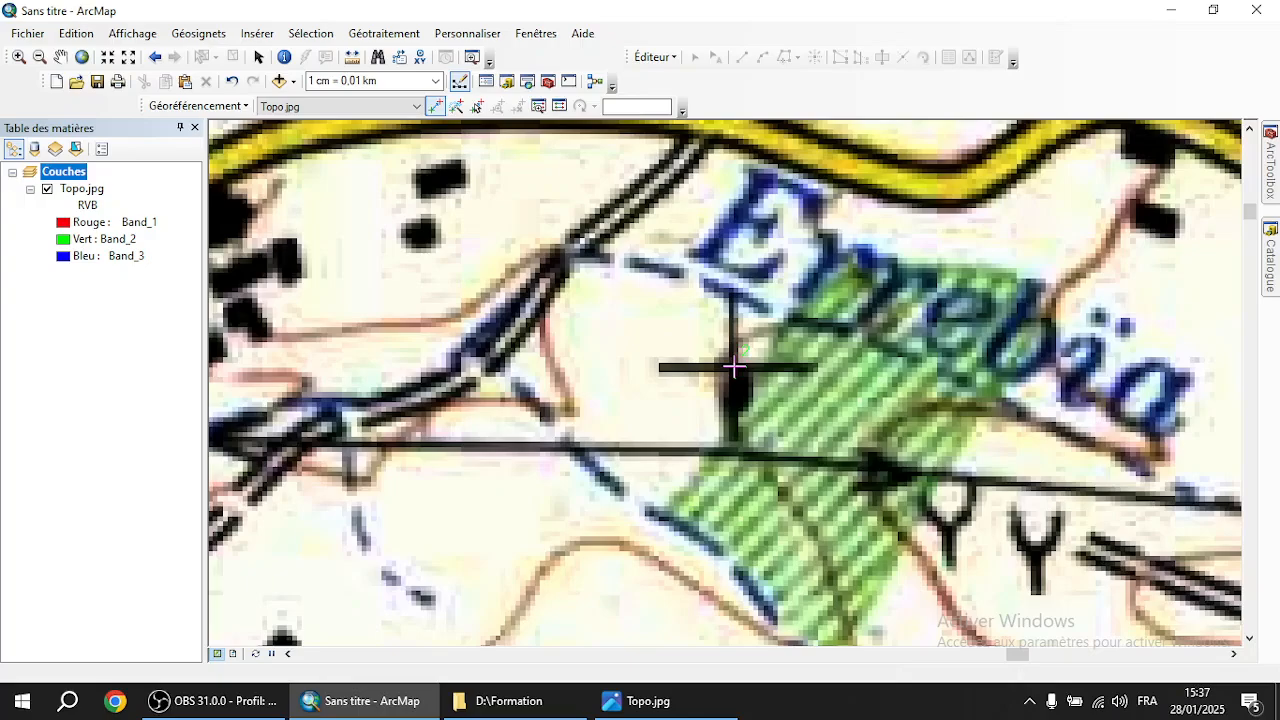
Assign the second control point the coordinates X 495000 and Y 4065000
right_click(734, 367)
left_click(771, 373)
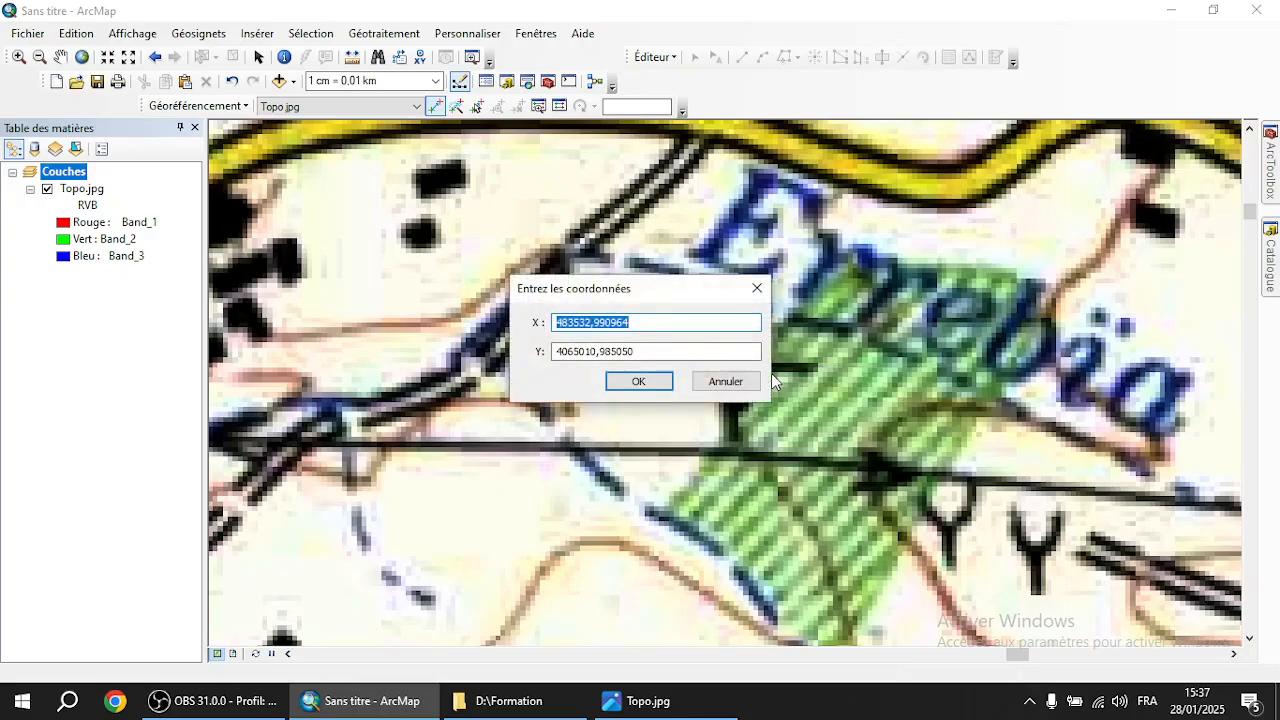
type("495000")
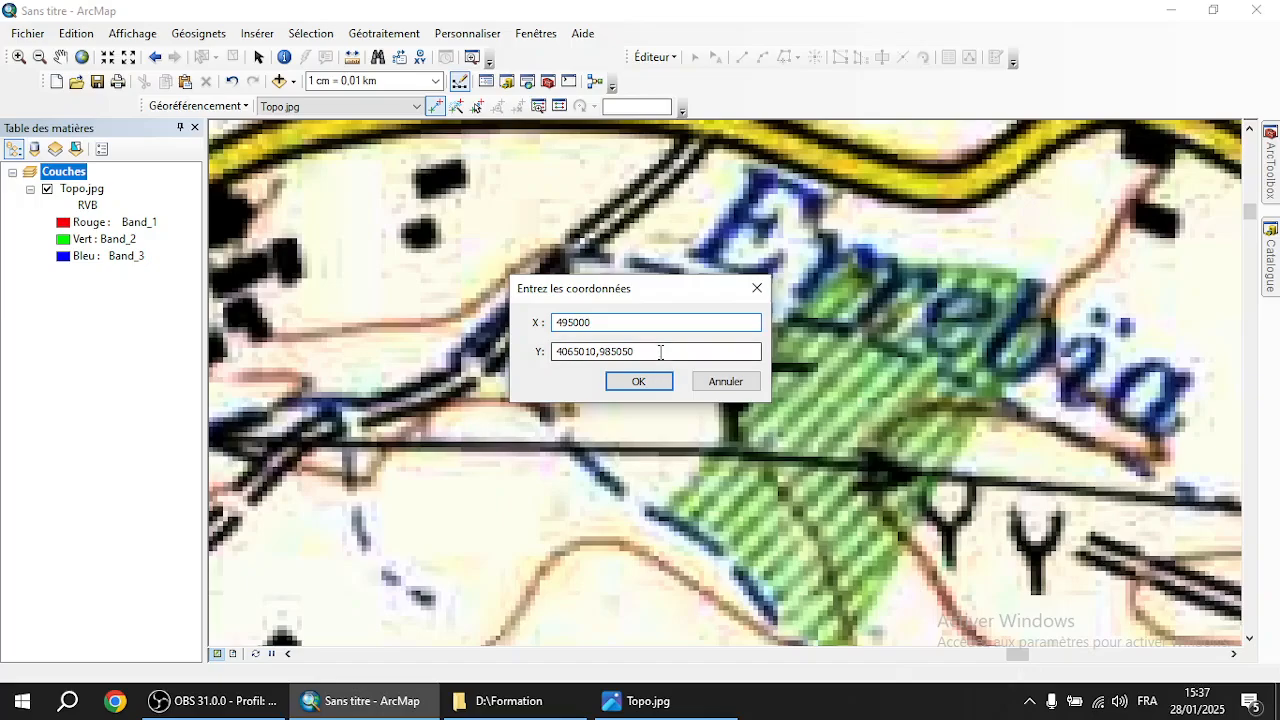
left_click_drag(636, 352, 588, 353)
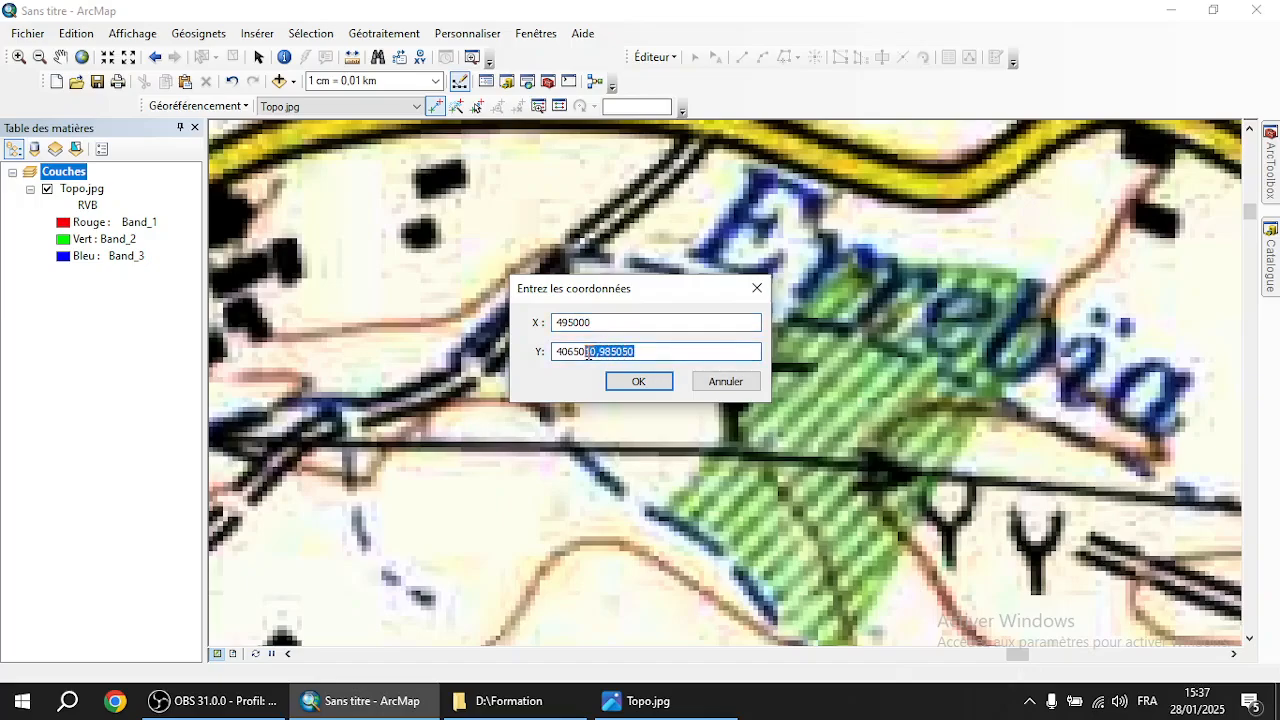
type("0,")
type("0")
left_click(634, 381)
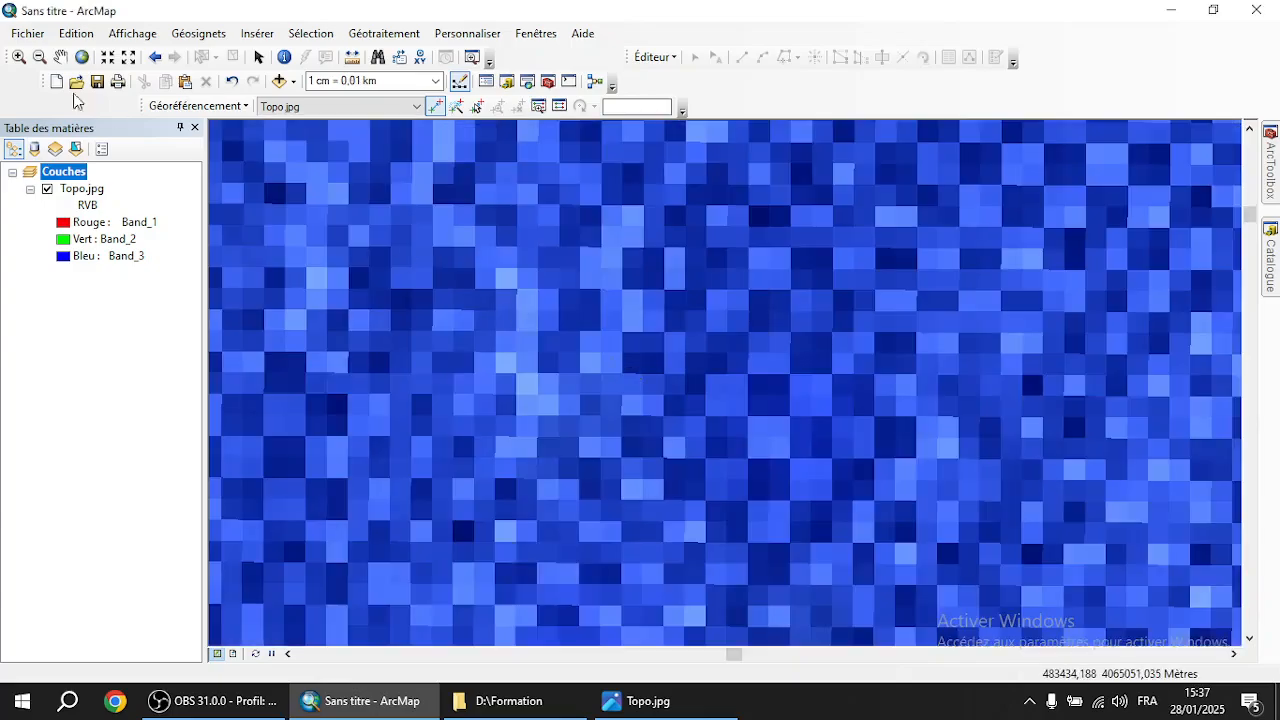
Place the third control point at the centre of the grid cross in the map's southwest corner, where lines 480 and 4040 meet
left_click(82, 57)
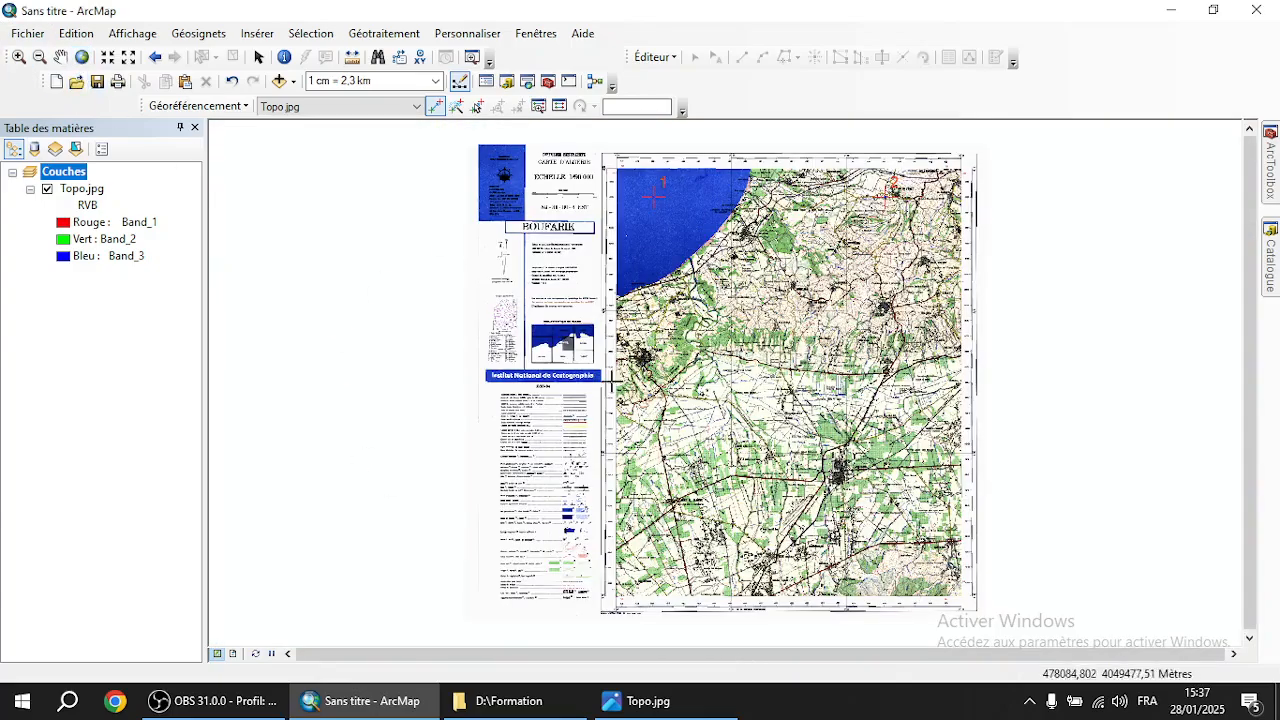
left_click(19, 57)
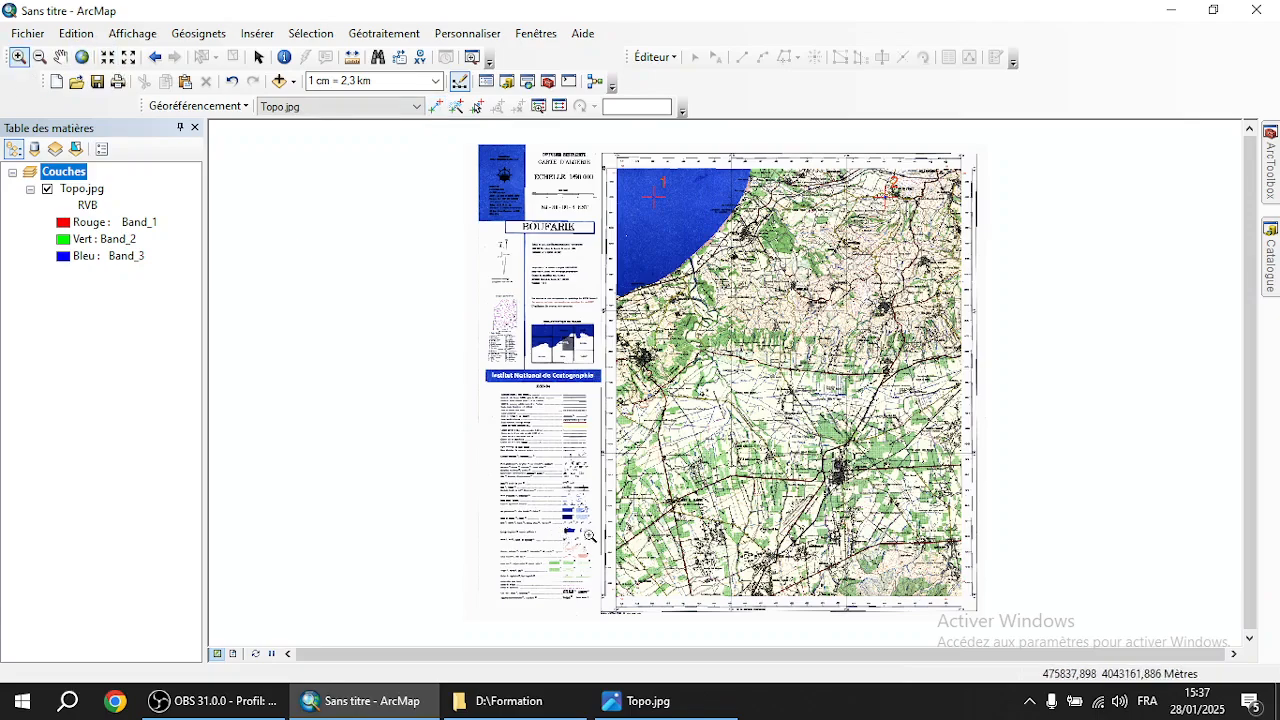
left_click_drag(585, 529, 698, 647)
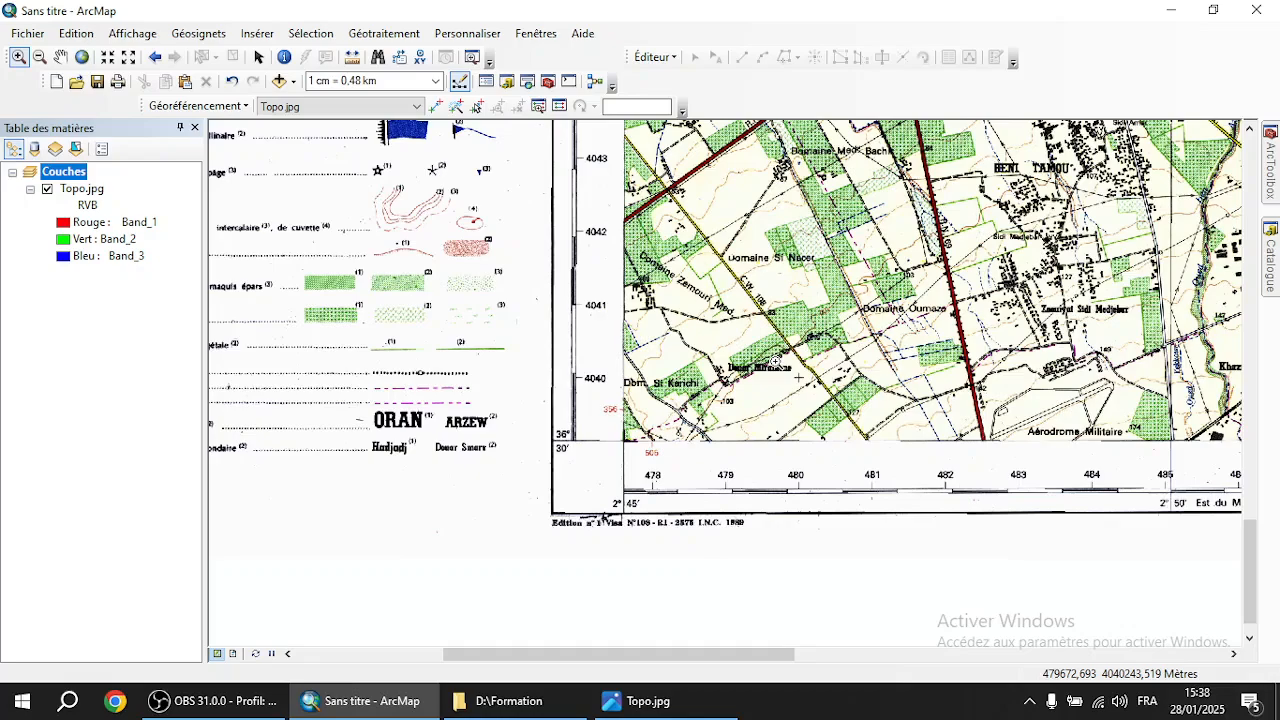
left_click_drag(776, 362, 817, 389)
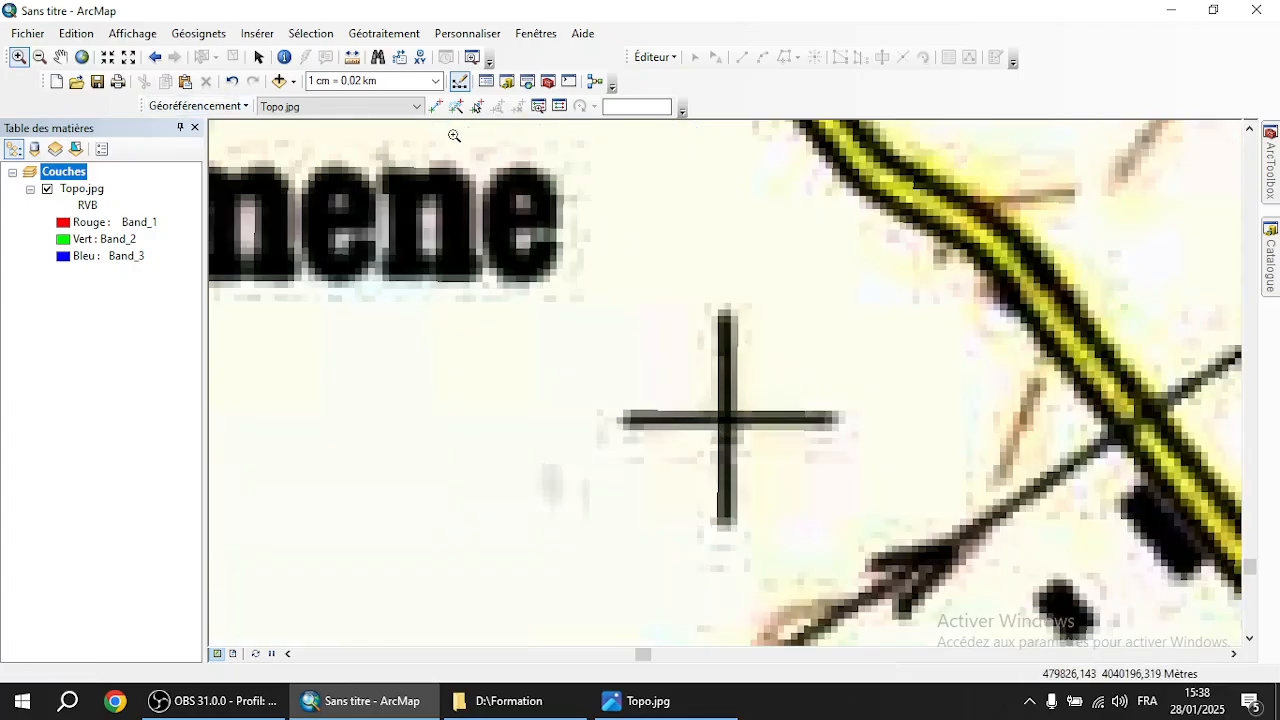
left_click(435, 106)
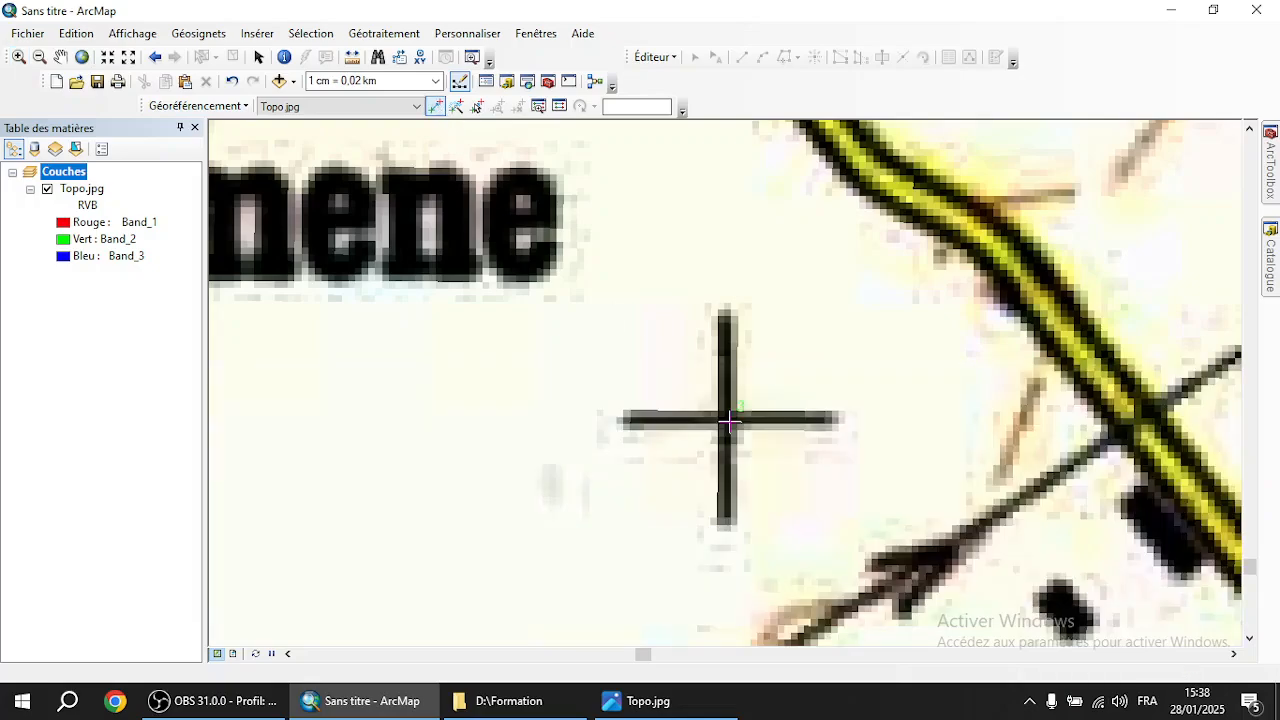
Assign the third control point the coordinates X 480000 and Y 4040000
right_click(730, 422)
left_click(770, 432)
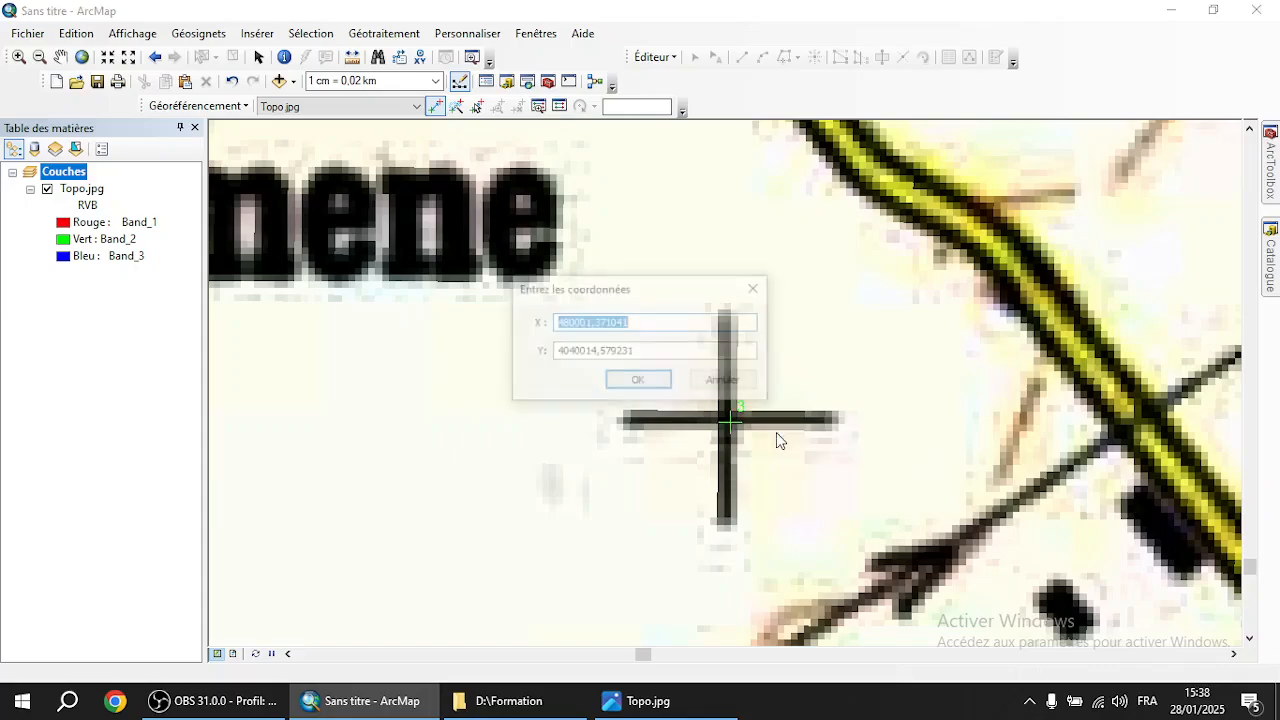
left_click_drag(652, 322, 588, 351)
key("BackSpace")
type("0000")
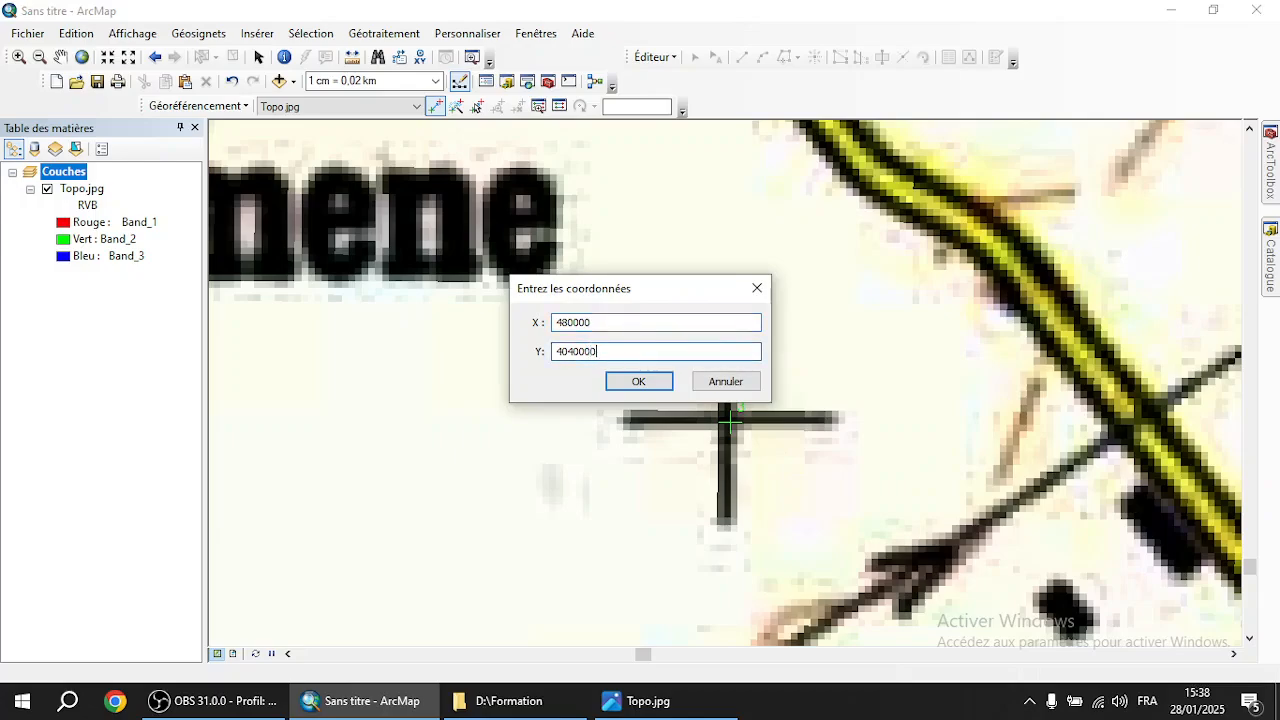
left_click(651, 383)
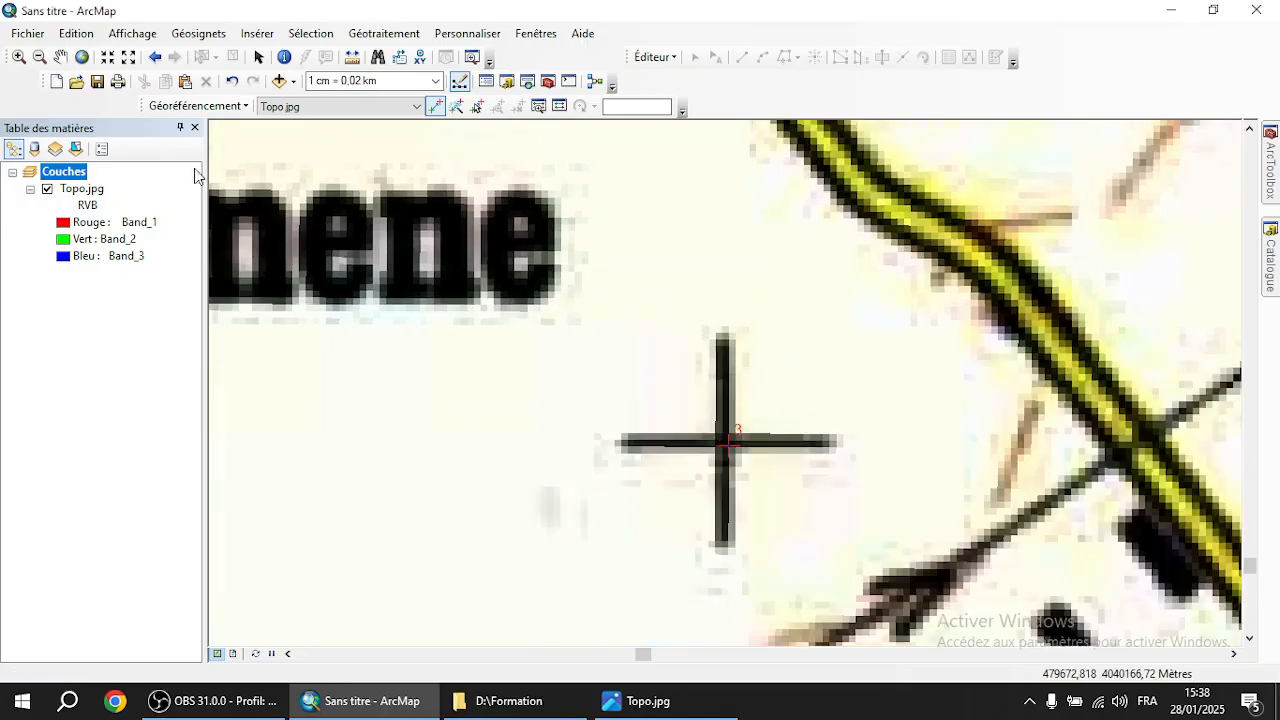
Update the georeferencing of Topo.jpg to save the current transformation, and close the Georeferencing toolbar
left_click(85, 58)
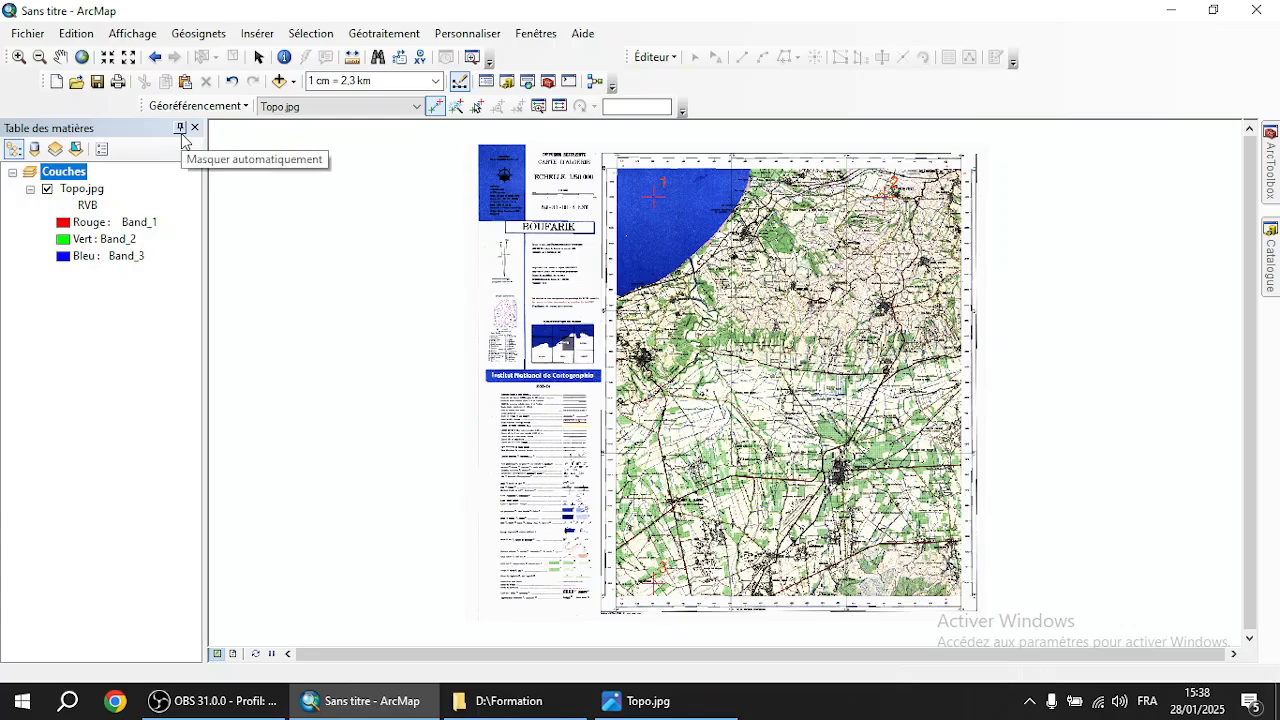
left_click_drag(142, 105, 261, 236)
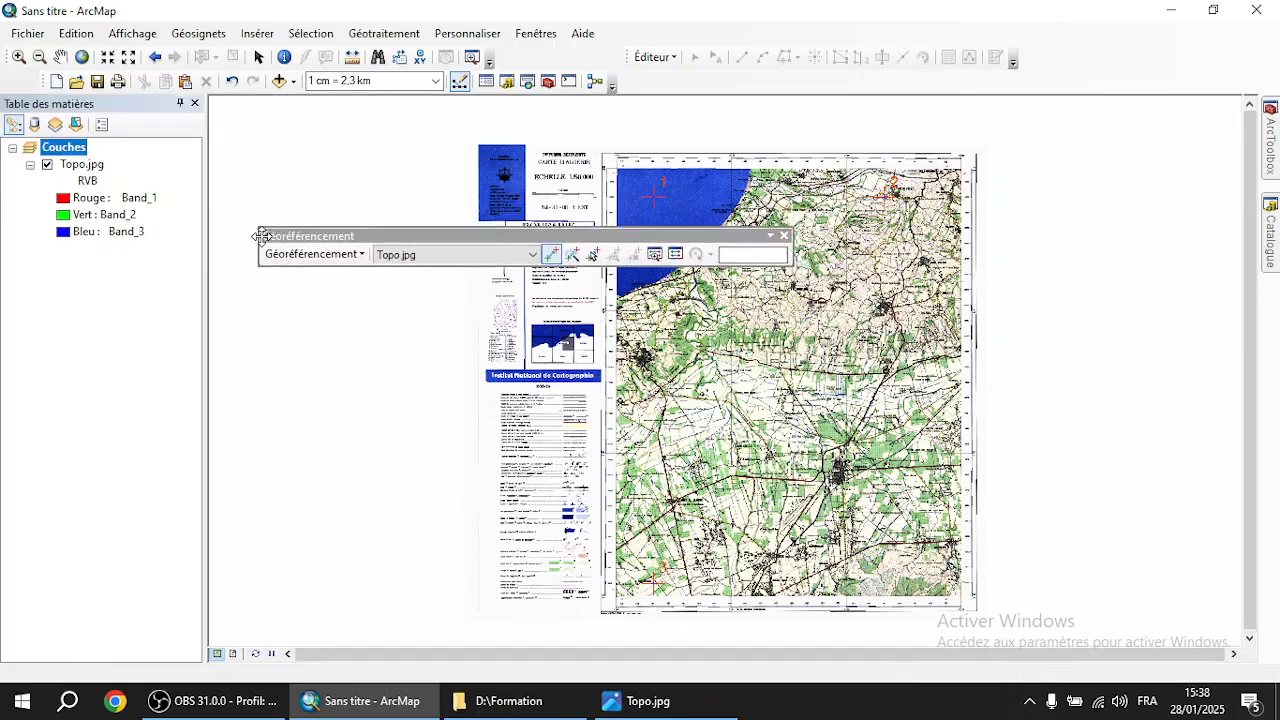
left_click(310, 252)
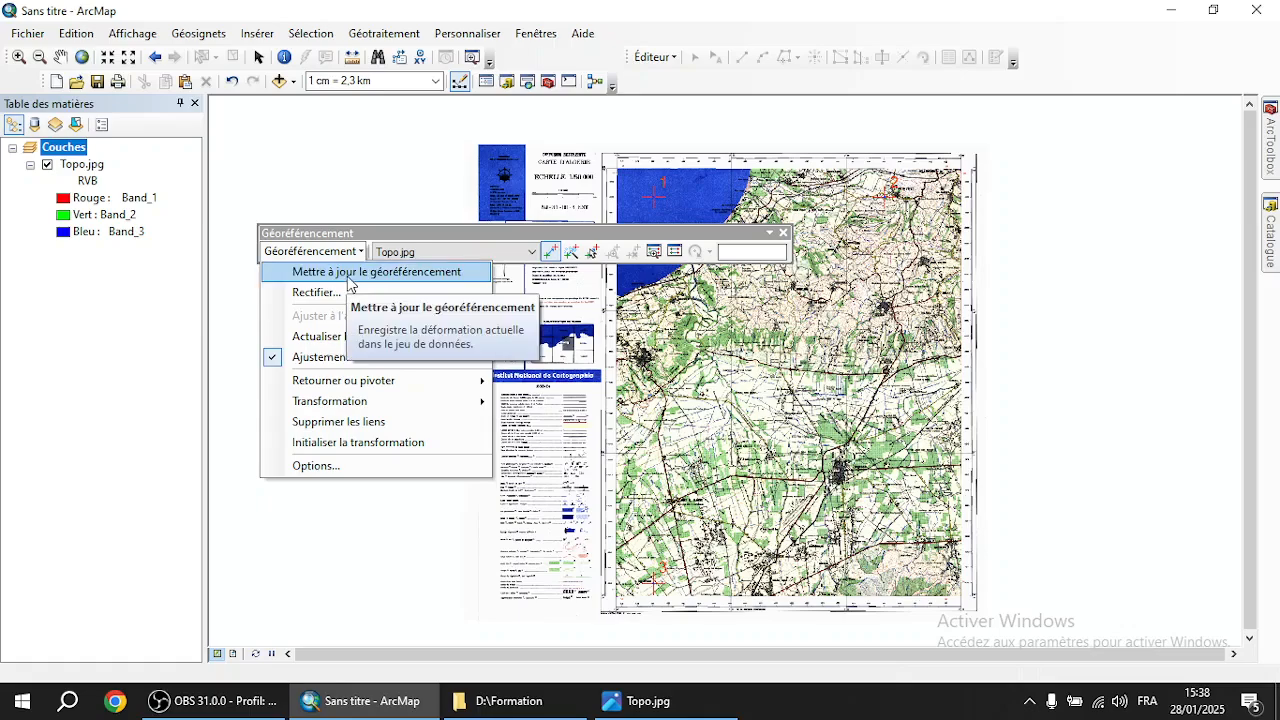
left_click(348, 278)
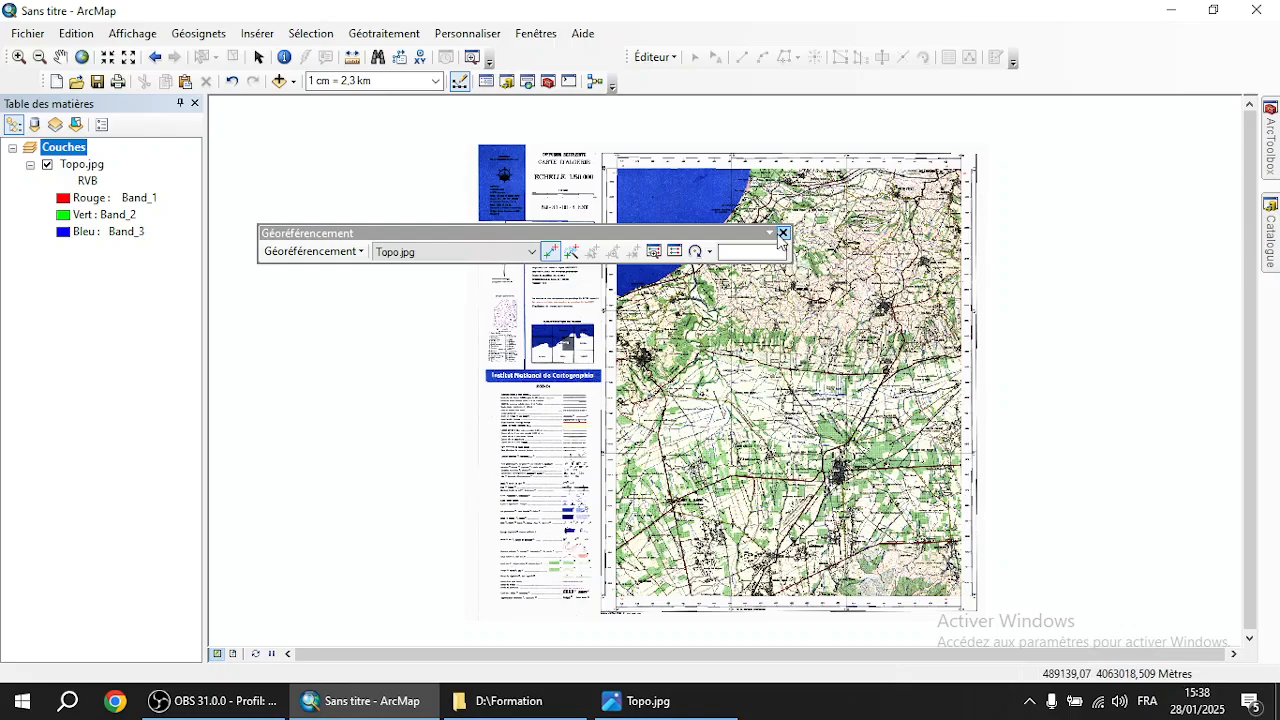
left_click_drag(688, 232, 380, 155)
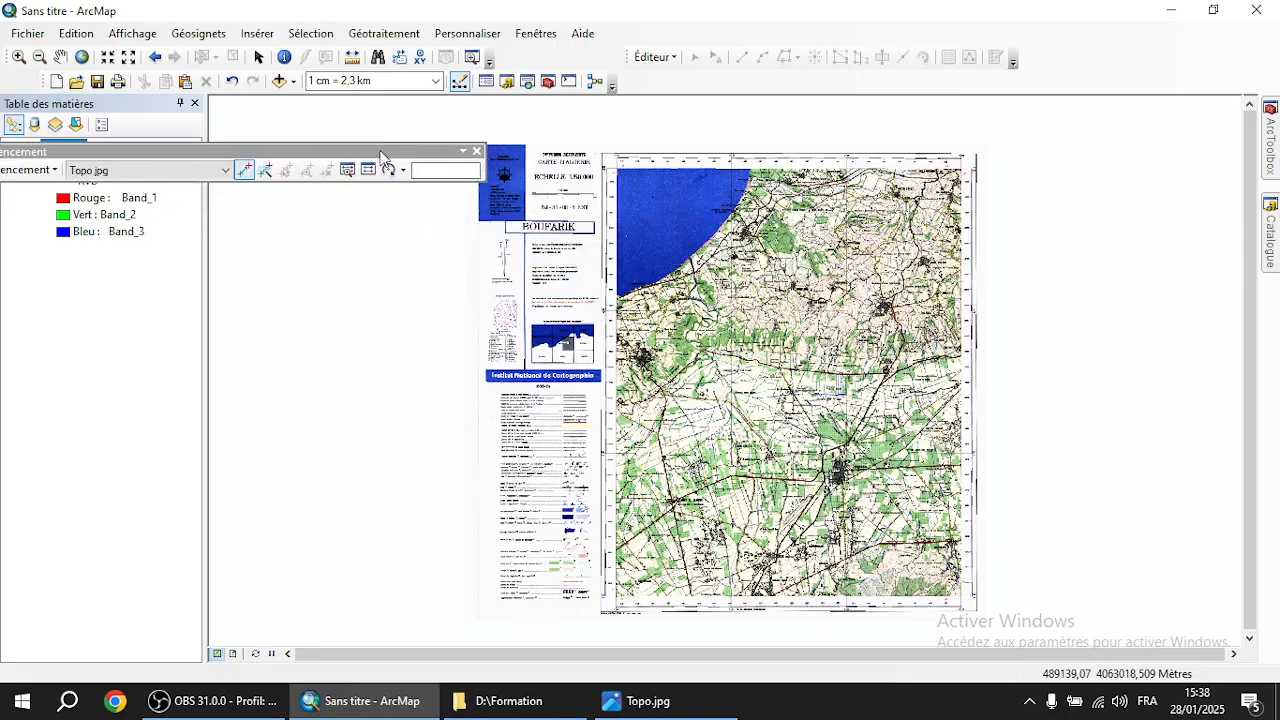
left_click(477, 151)
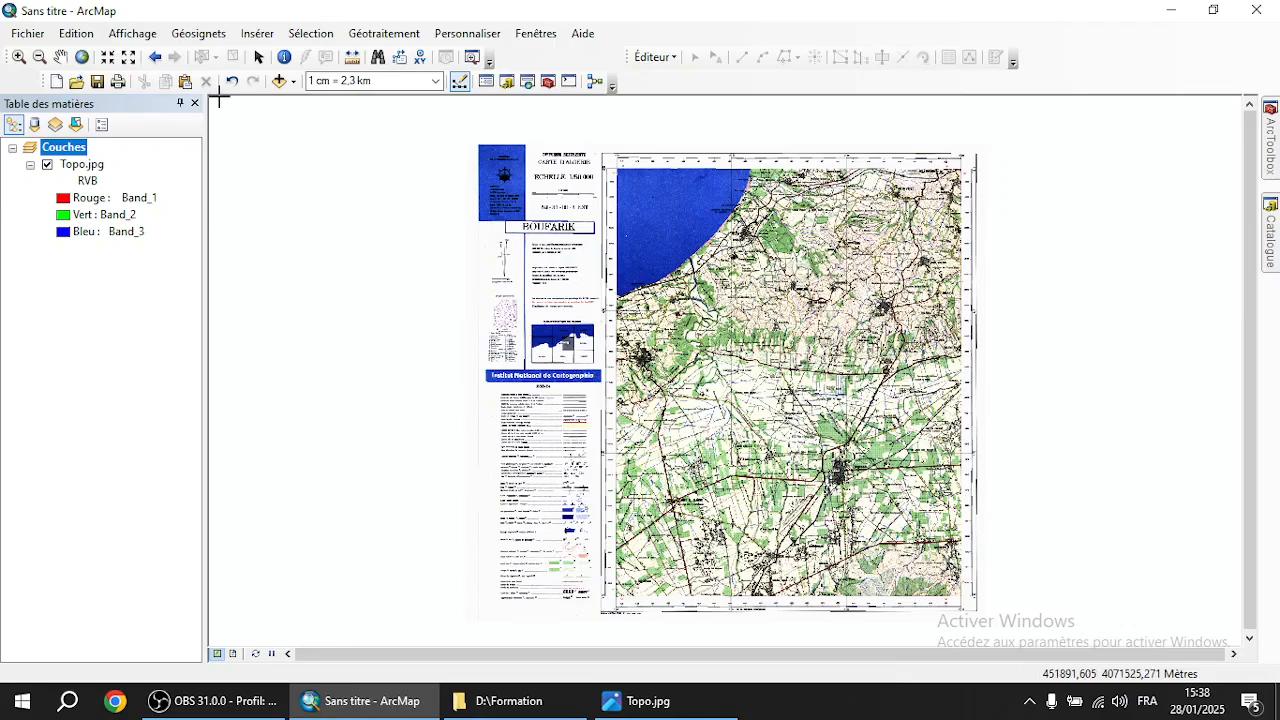
Add the "Imagerie et étiquettes" basemap to the map document
left_click(294, 82)
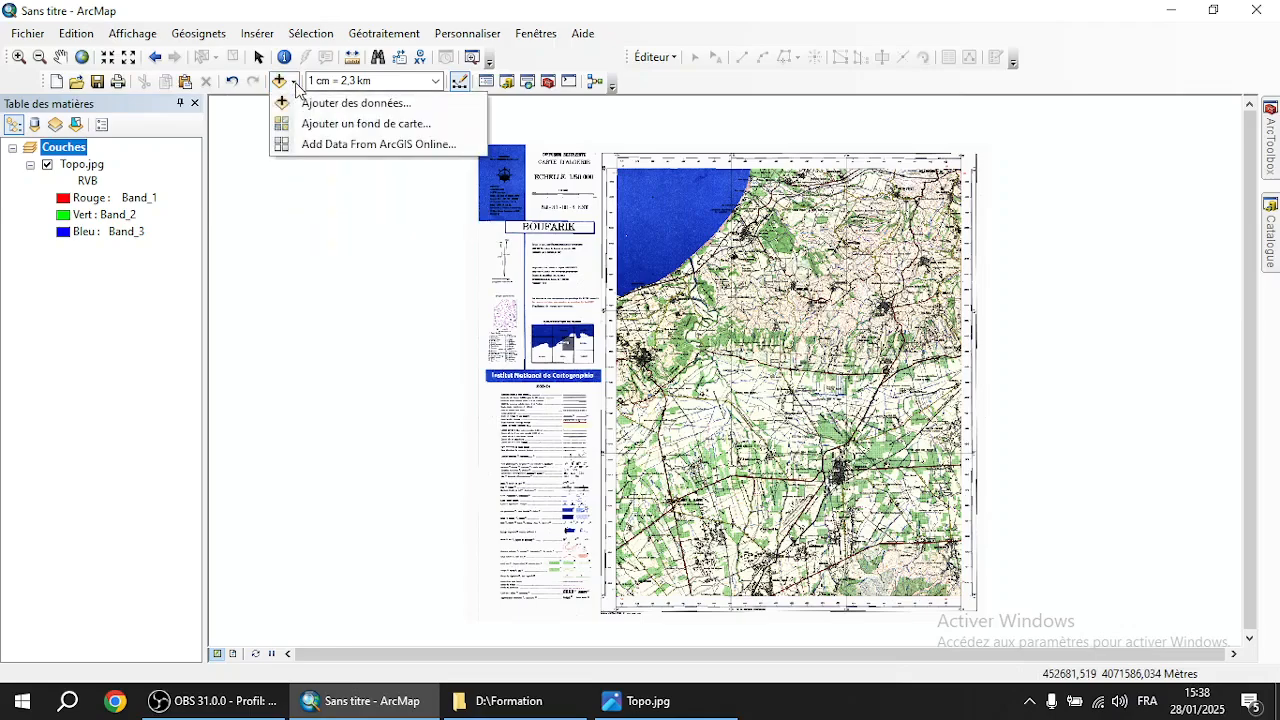
left_click(341, 126)
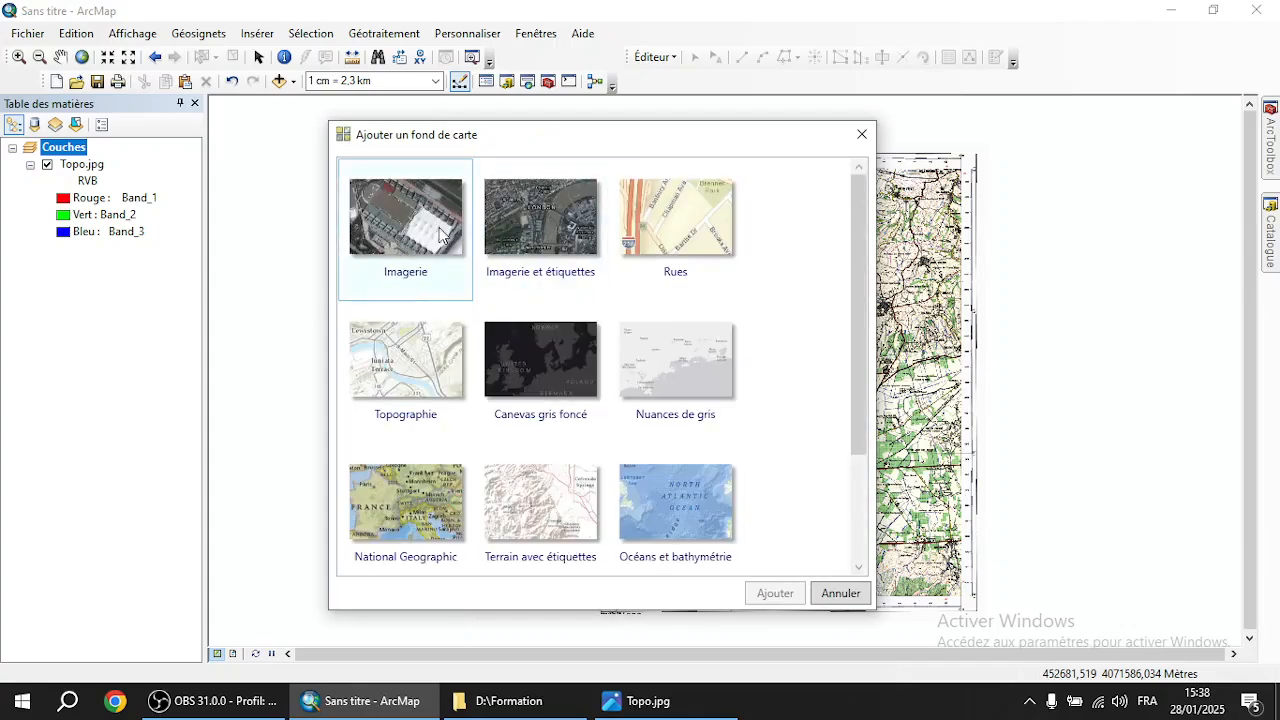
left_click(516, 229)
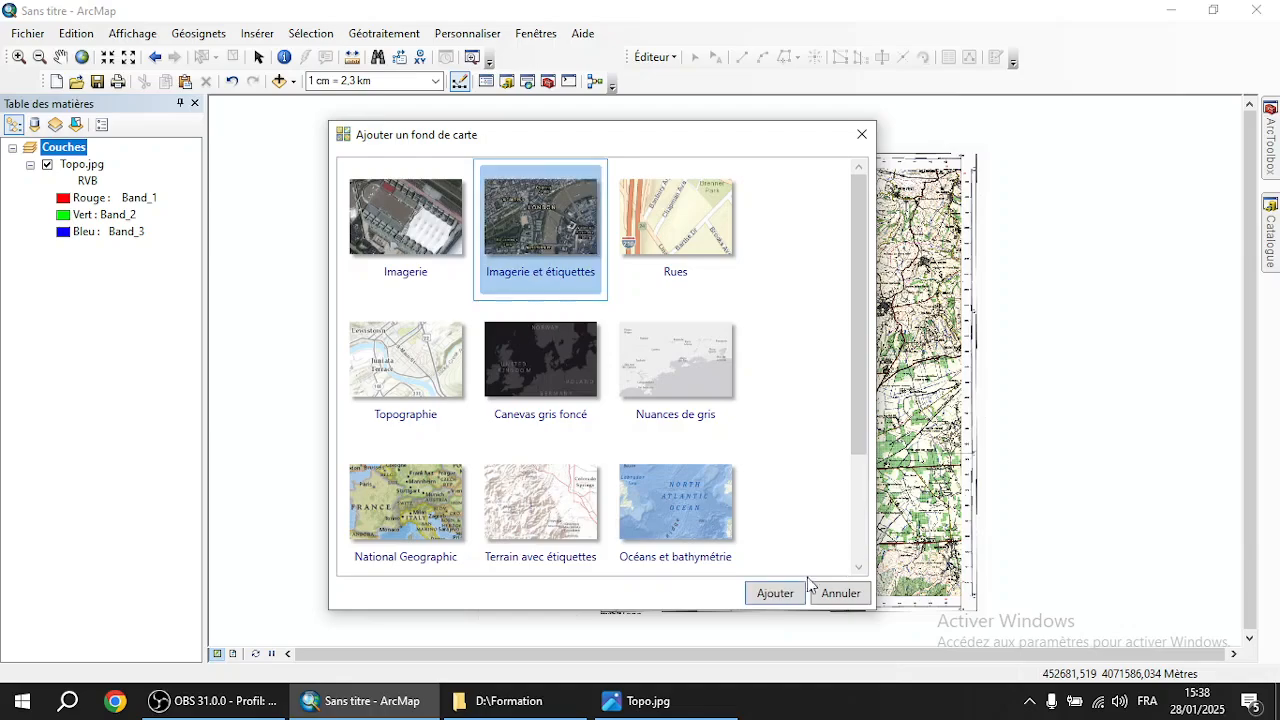
left_click(776, 594)
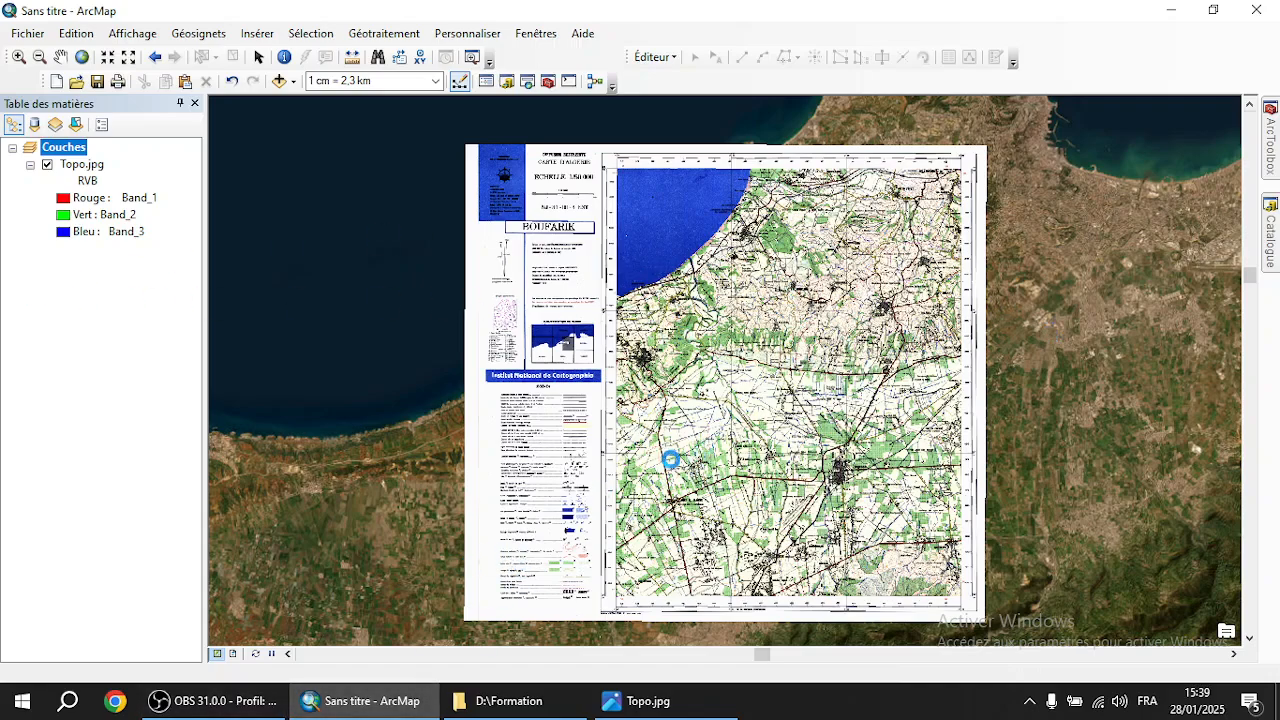
left_click(170, 712)
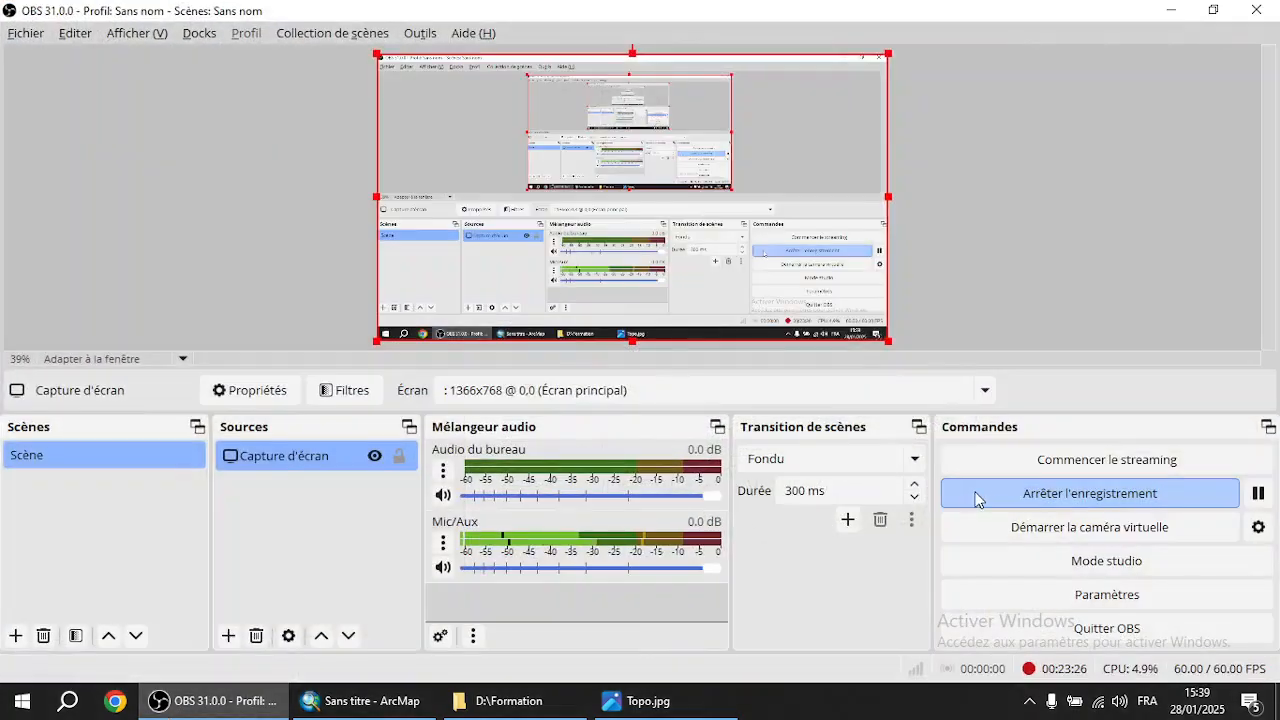
left_click(302, 708)
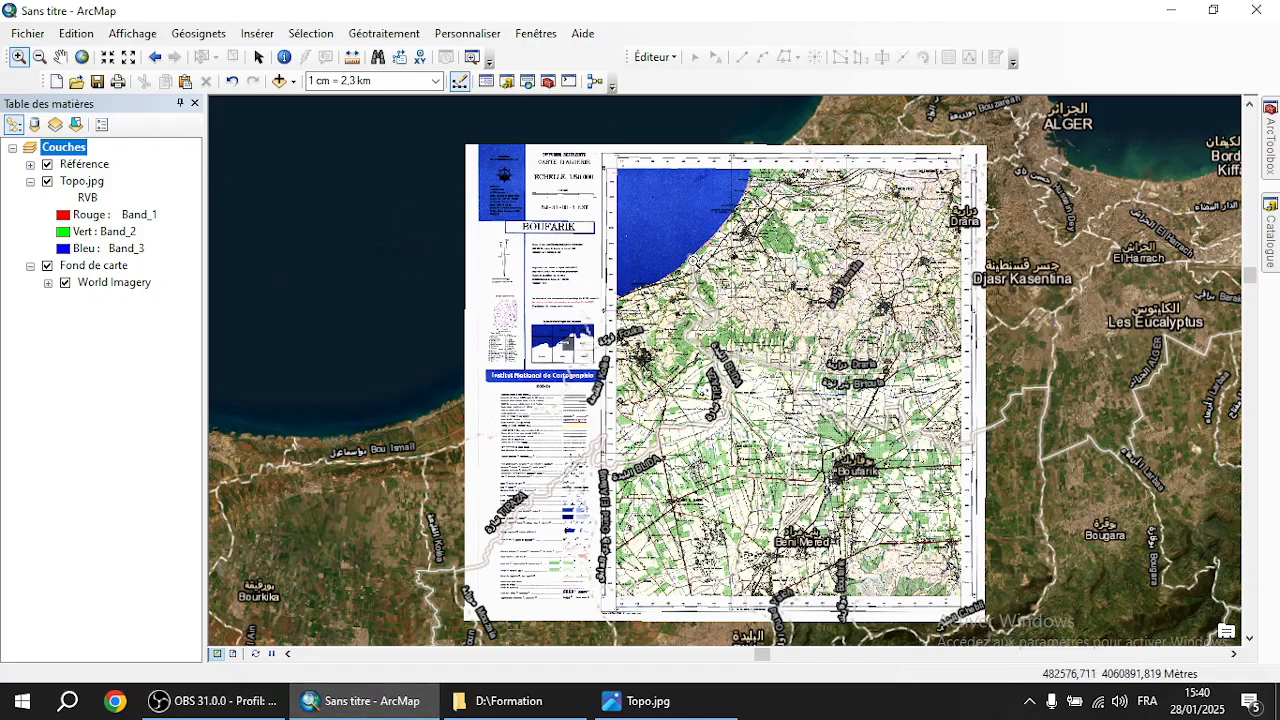
Examine how the basemap's roads and labels line up with the topographic map around Koléa
left_click_drag(659, 236, 740, 369)
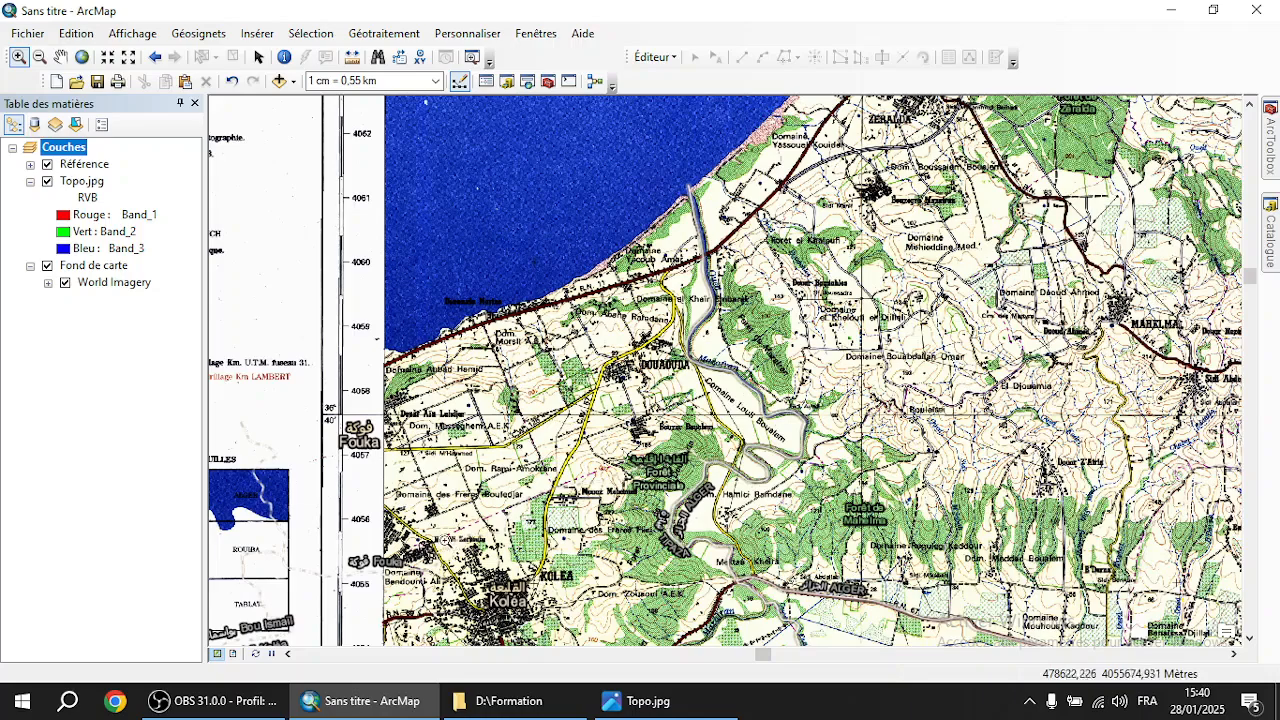
left_click_drag(432, 528, 600, 648)
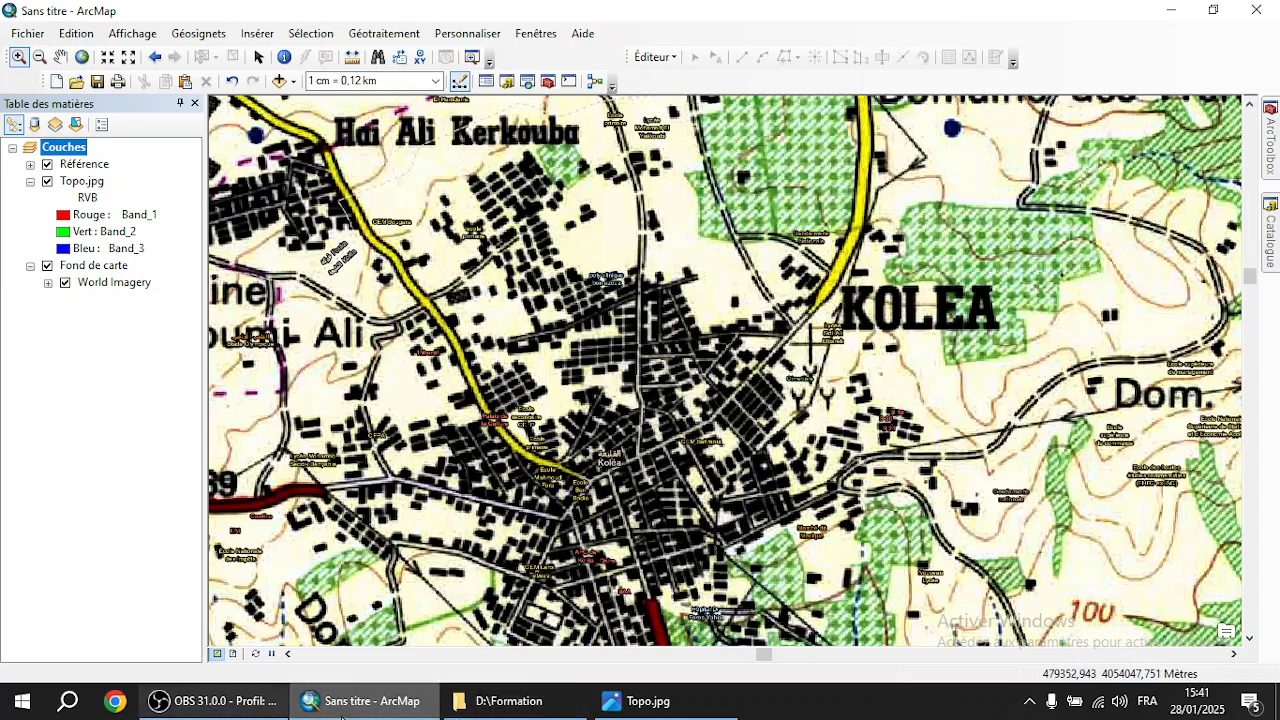
mouse_move(378, 716)
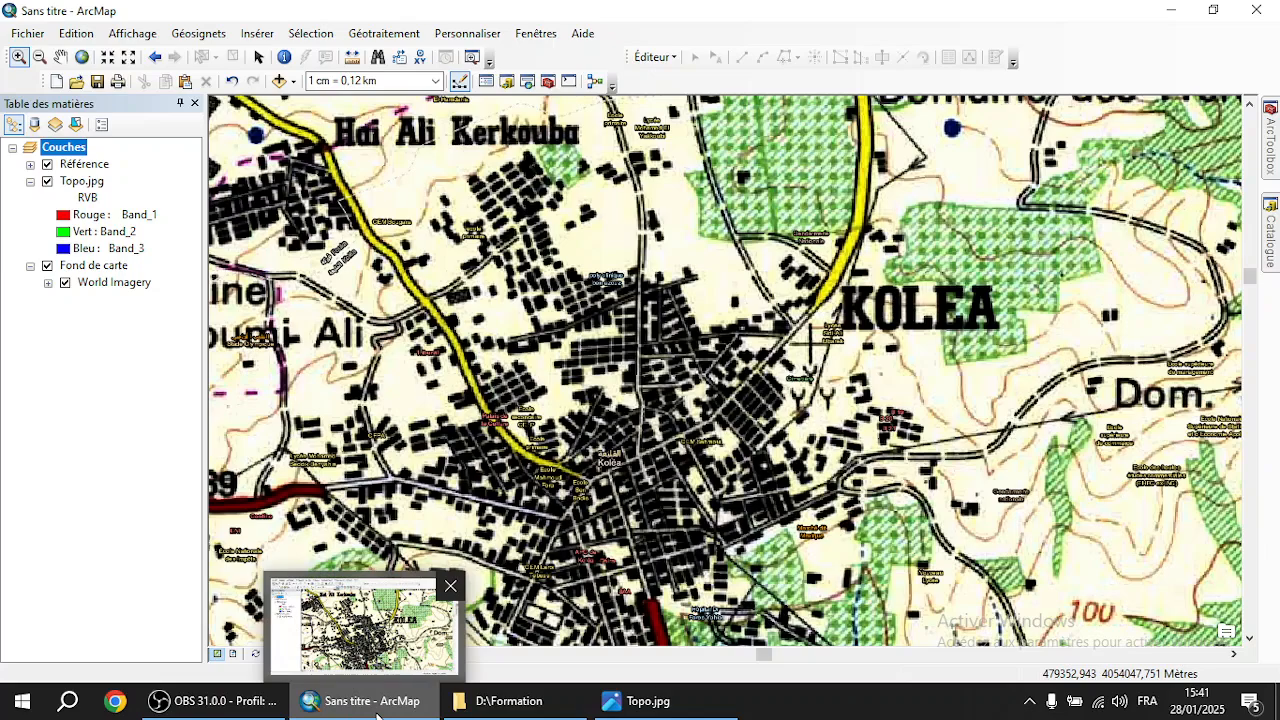